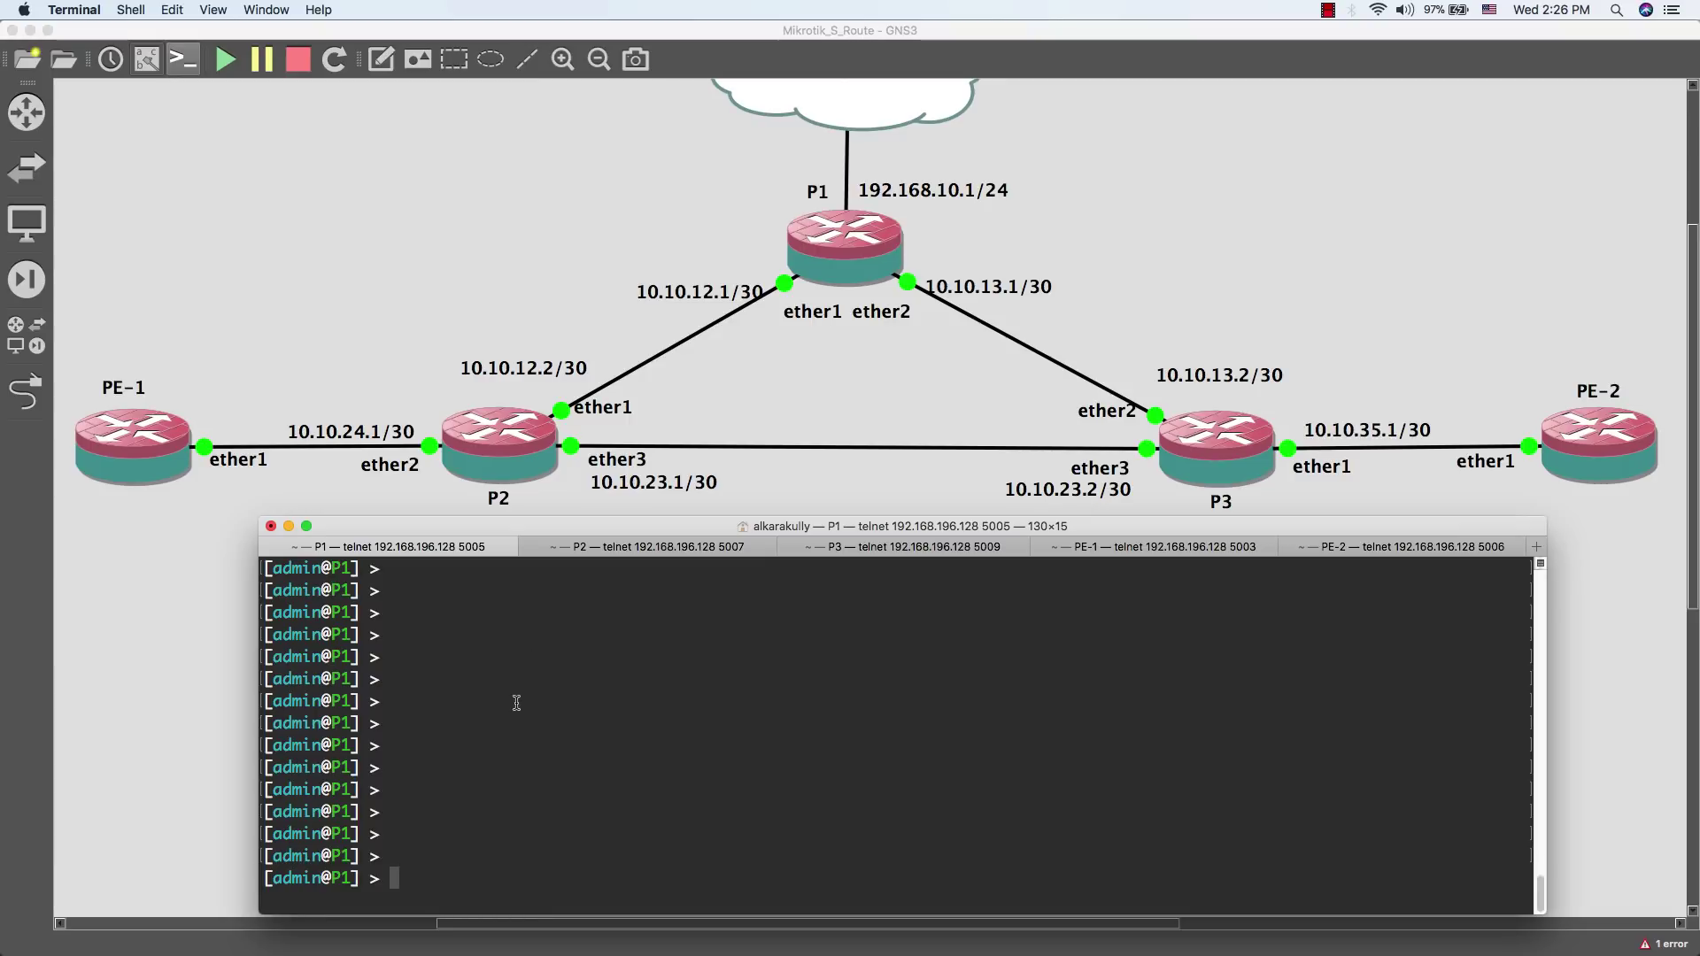
Step: Print the IP routing table on router P1 and examine the loopback routes from 1.1.1.1/32 to 5.5.5.5/32
text(ip route print)
key(Return)
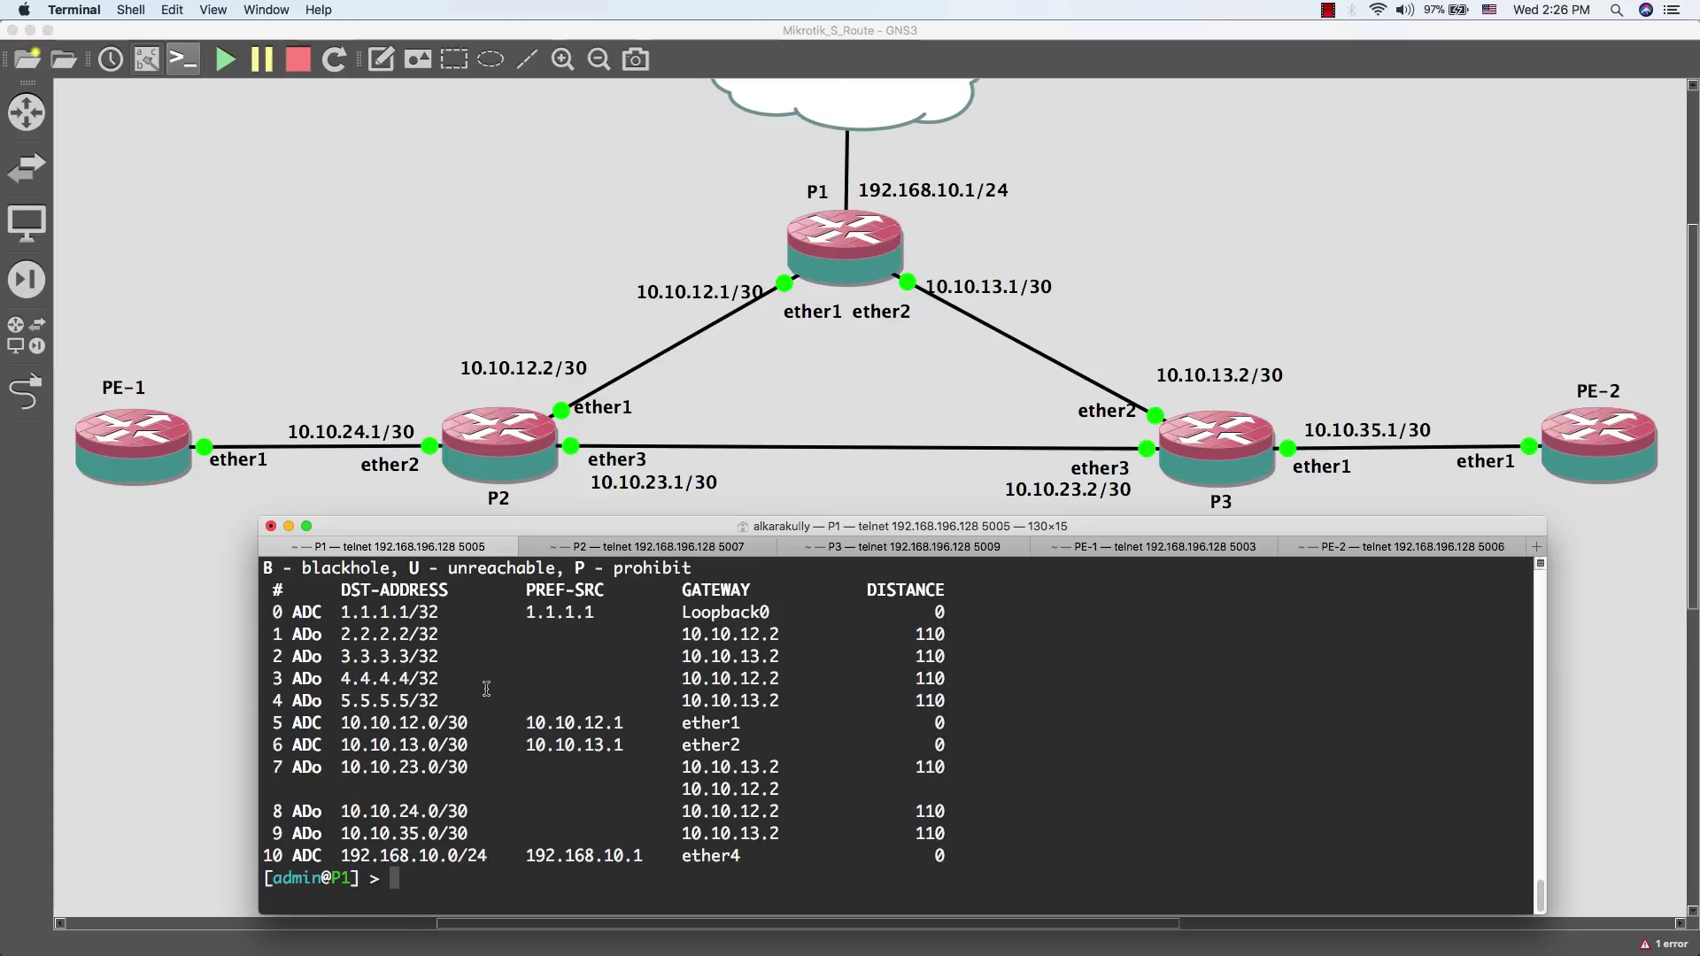
drag(275, 618, 454, 696)
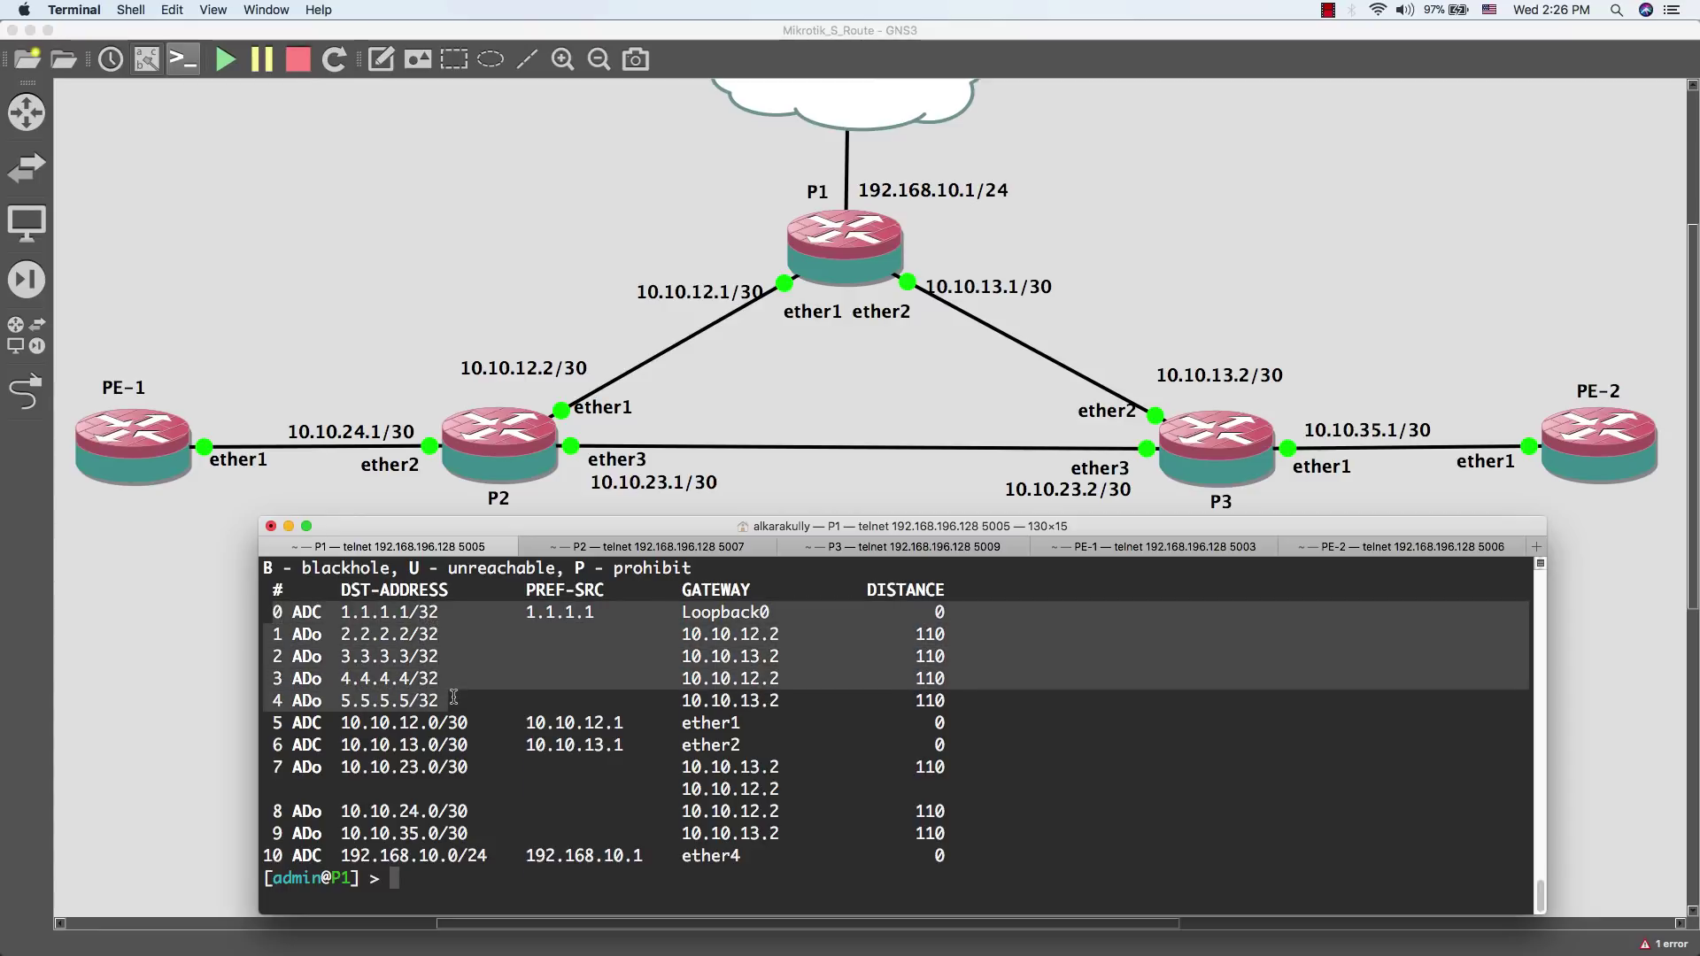
click(523, 718)
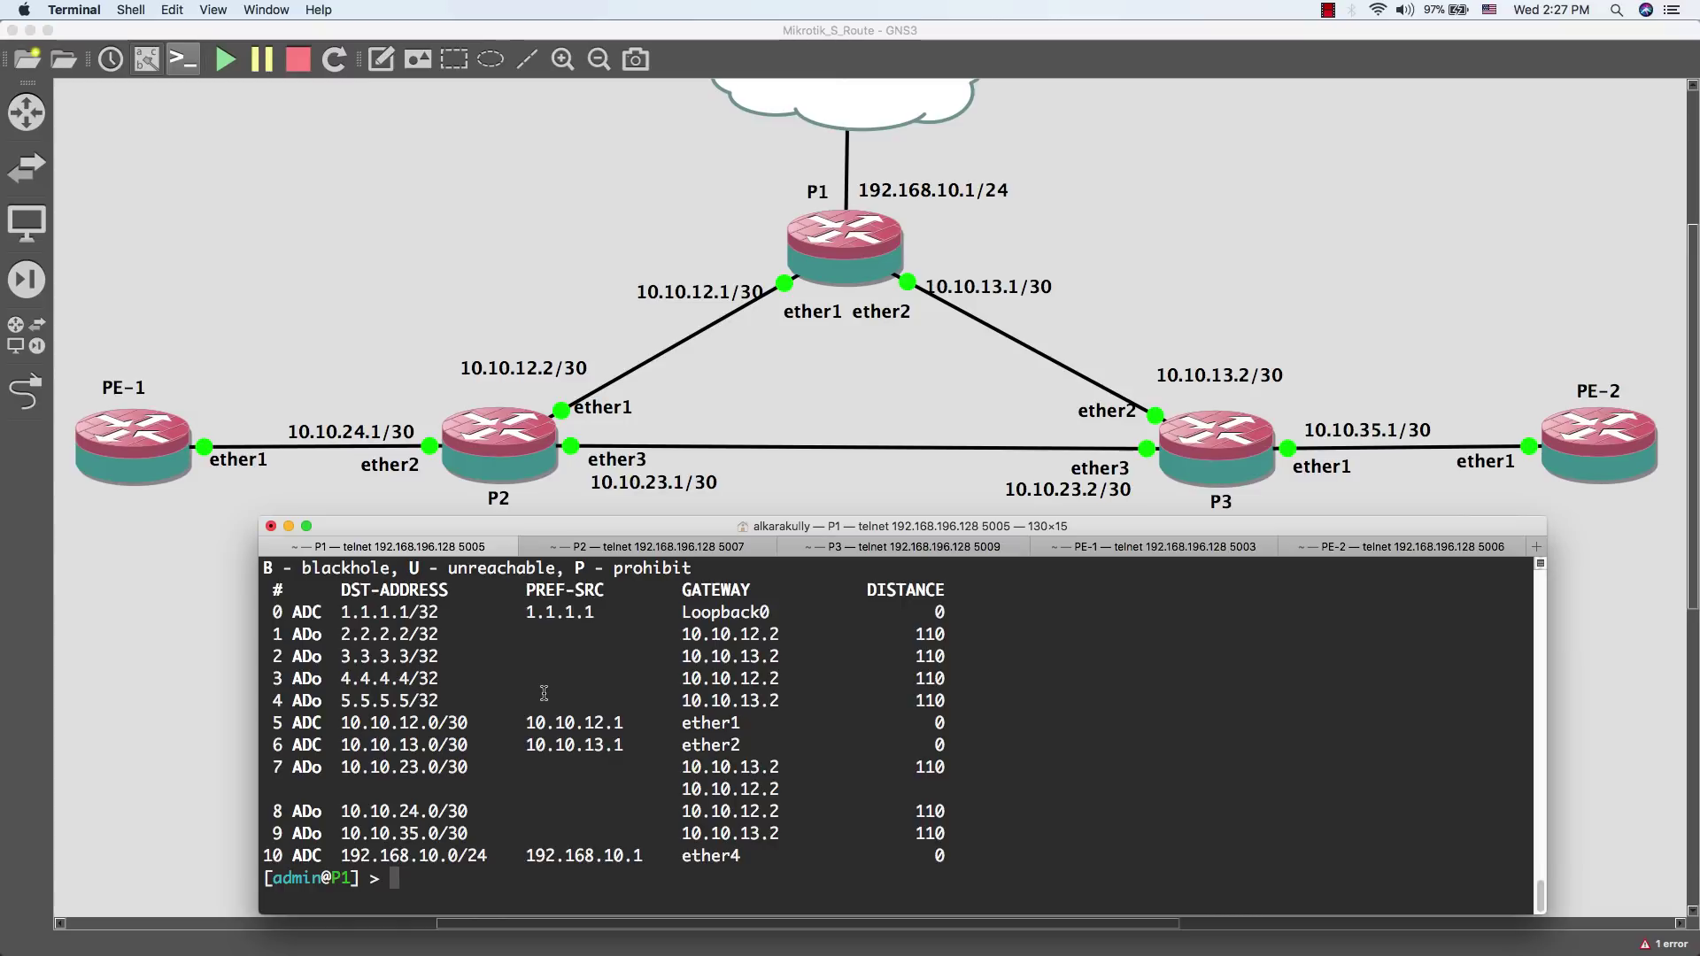
Step: Set the MPLS LDP LSR ID and transport address to 1.1.1.1 on router P1
text(mpls ldp set lsr-id=)
text(1)
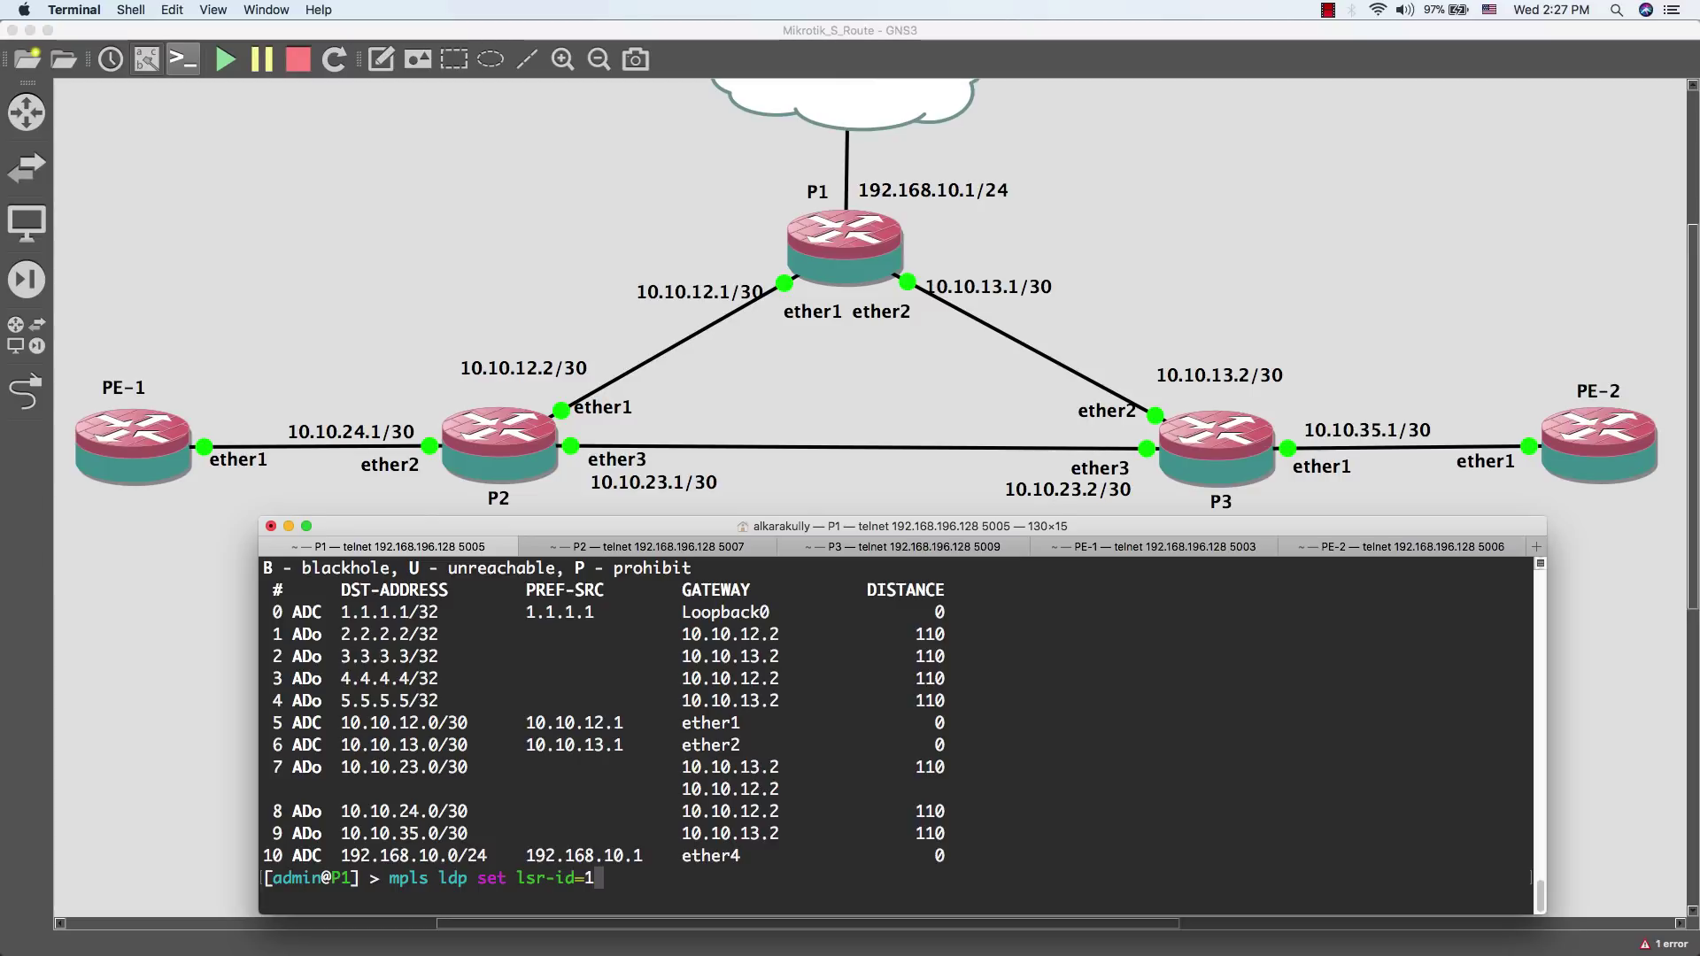
text(.1.1.1 transport-address=)
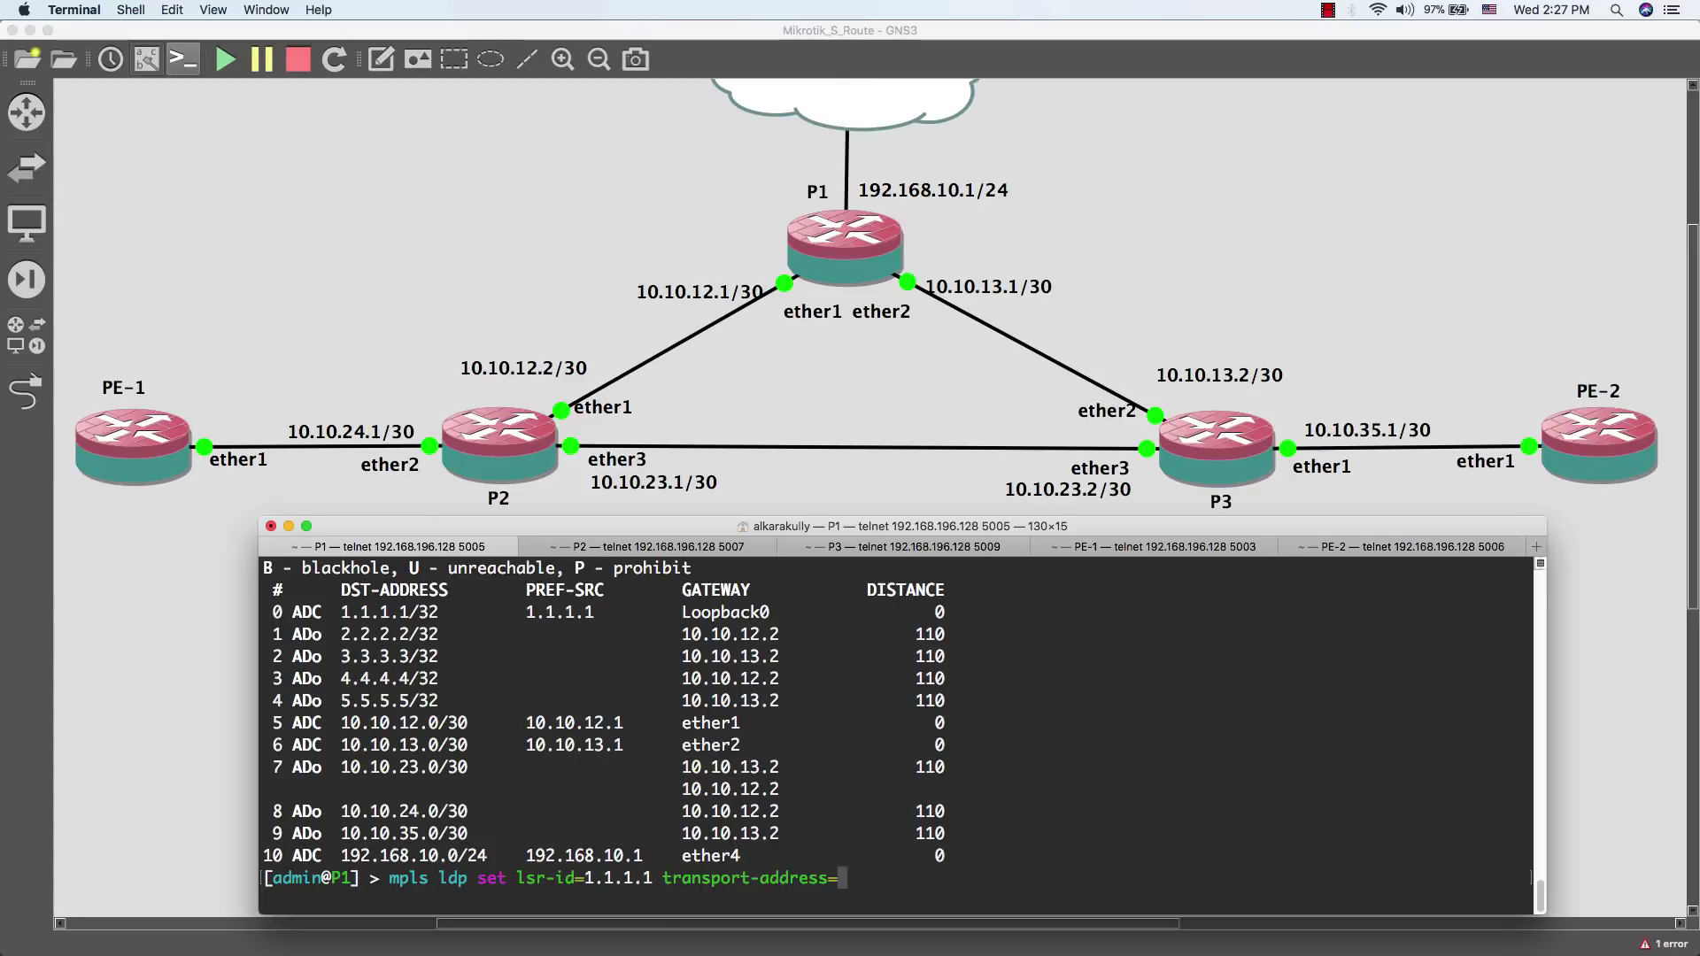
text(1.1.1.1)
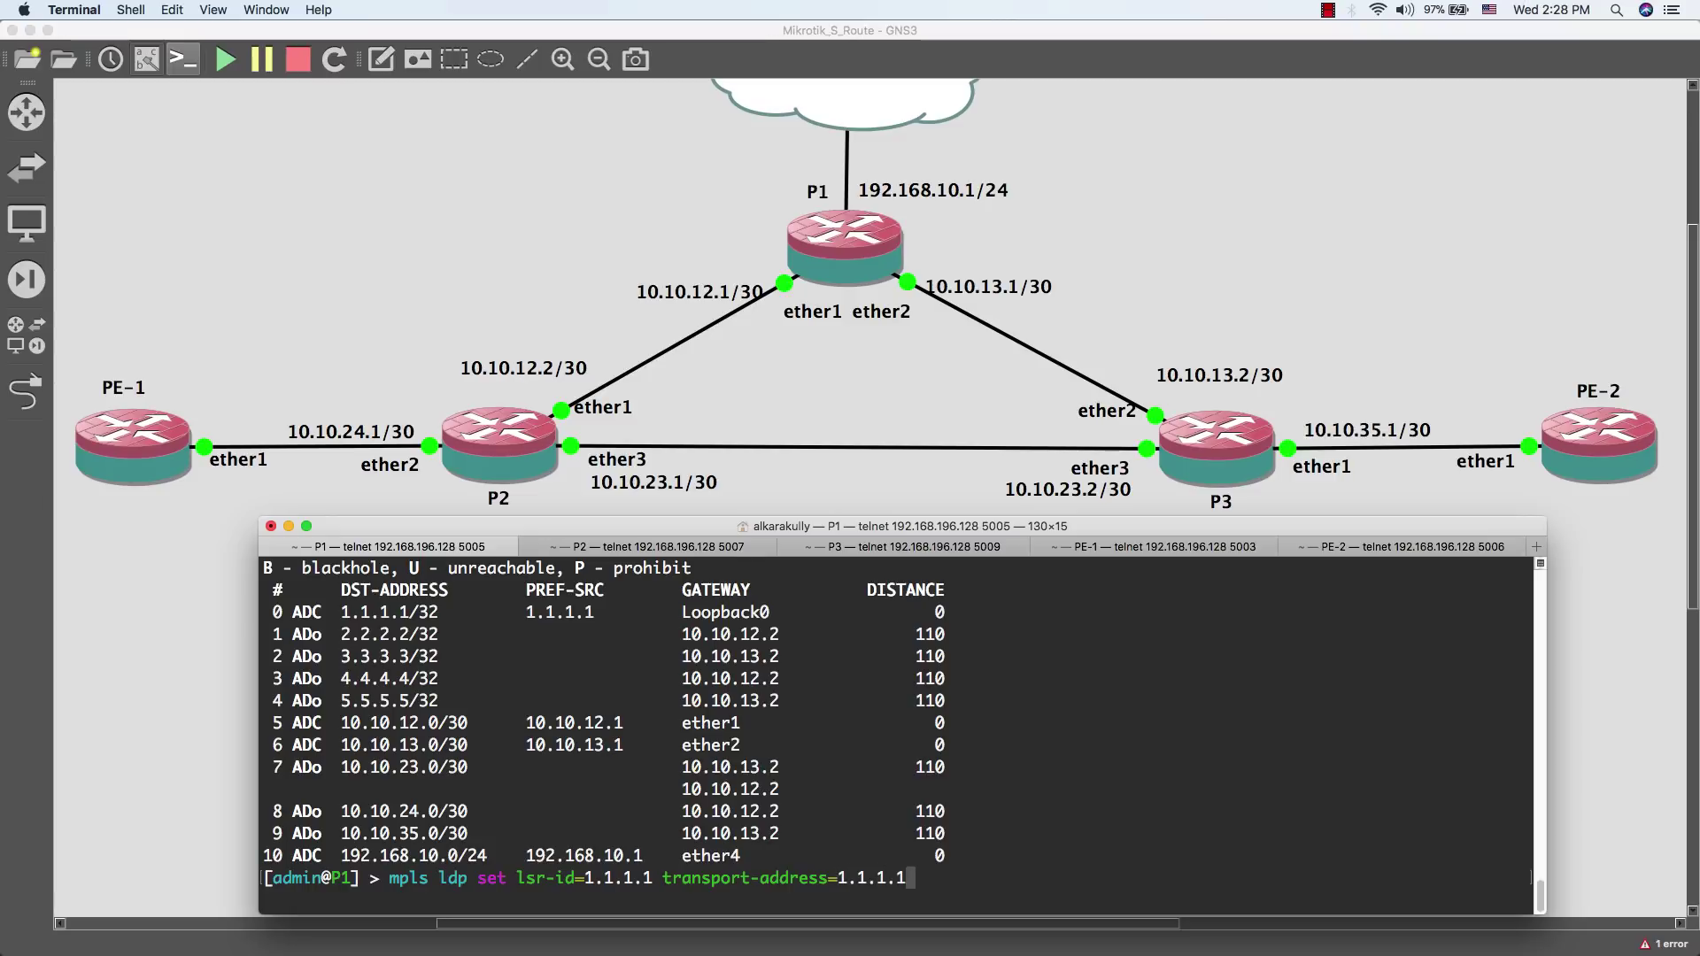
key(Return)
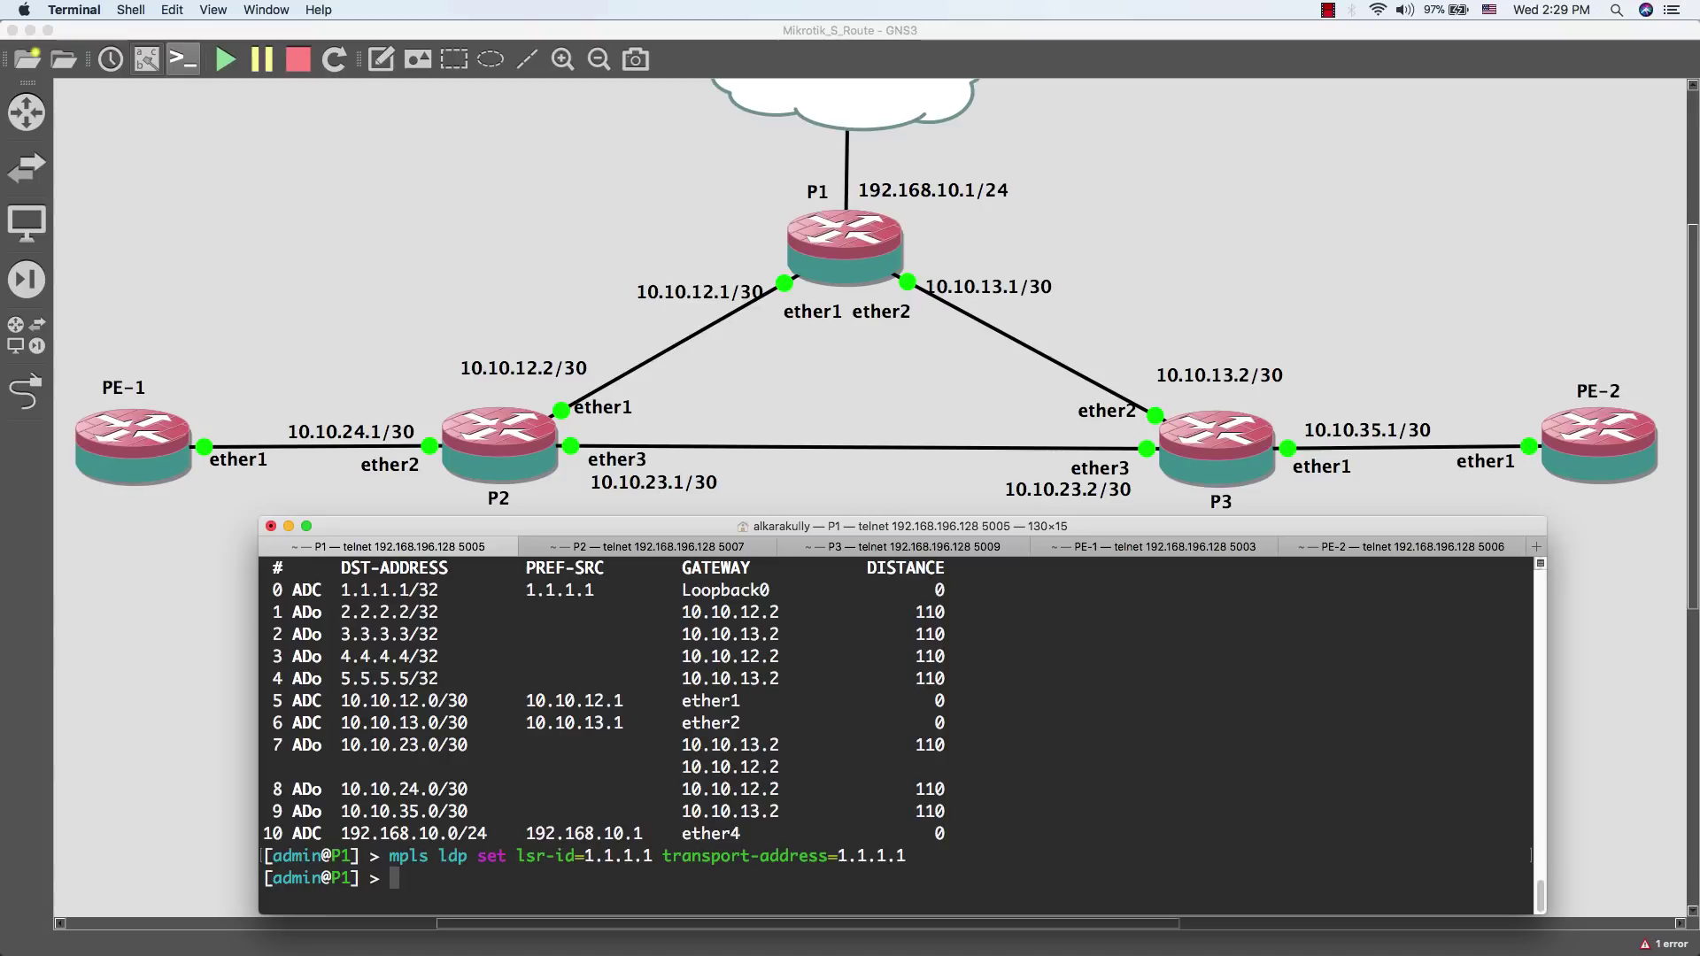
Step: Add ether1 and ether2 as MPLS LDP interfaces on router P1
text(mpl)
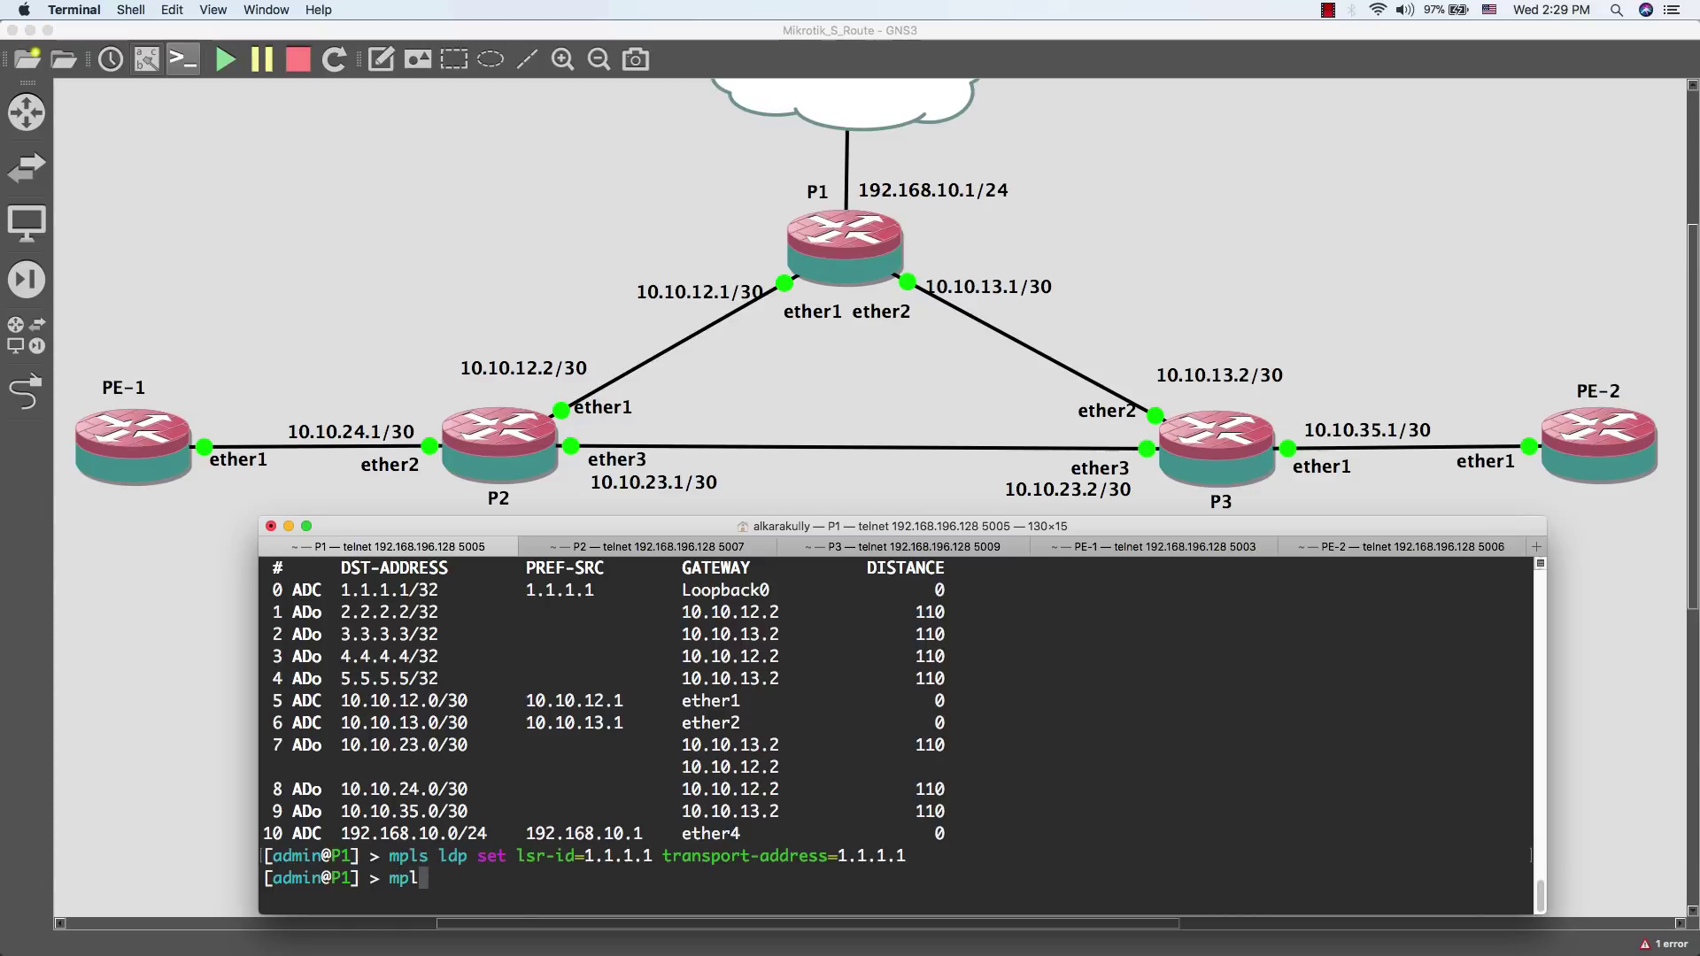
text(s ldp interface add )
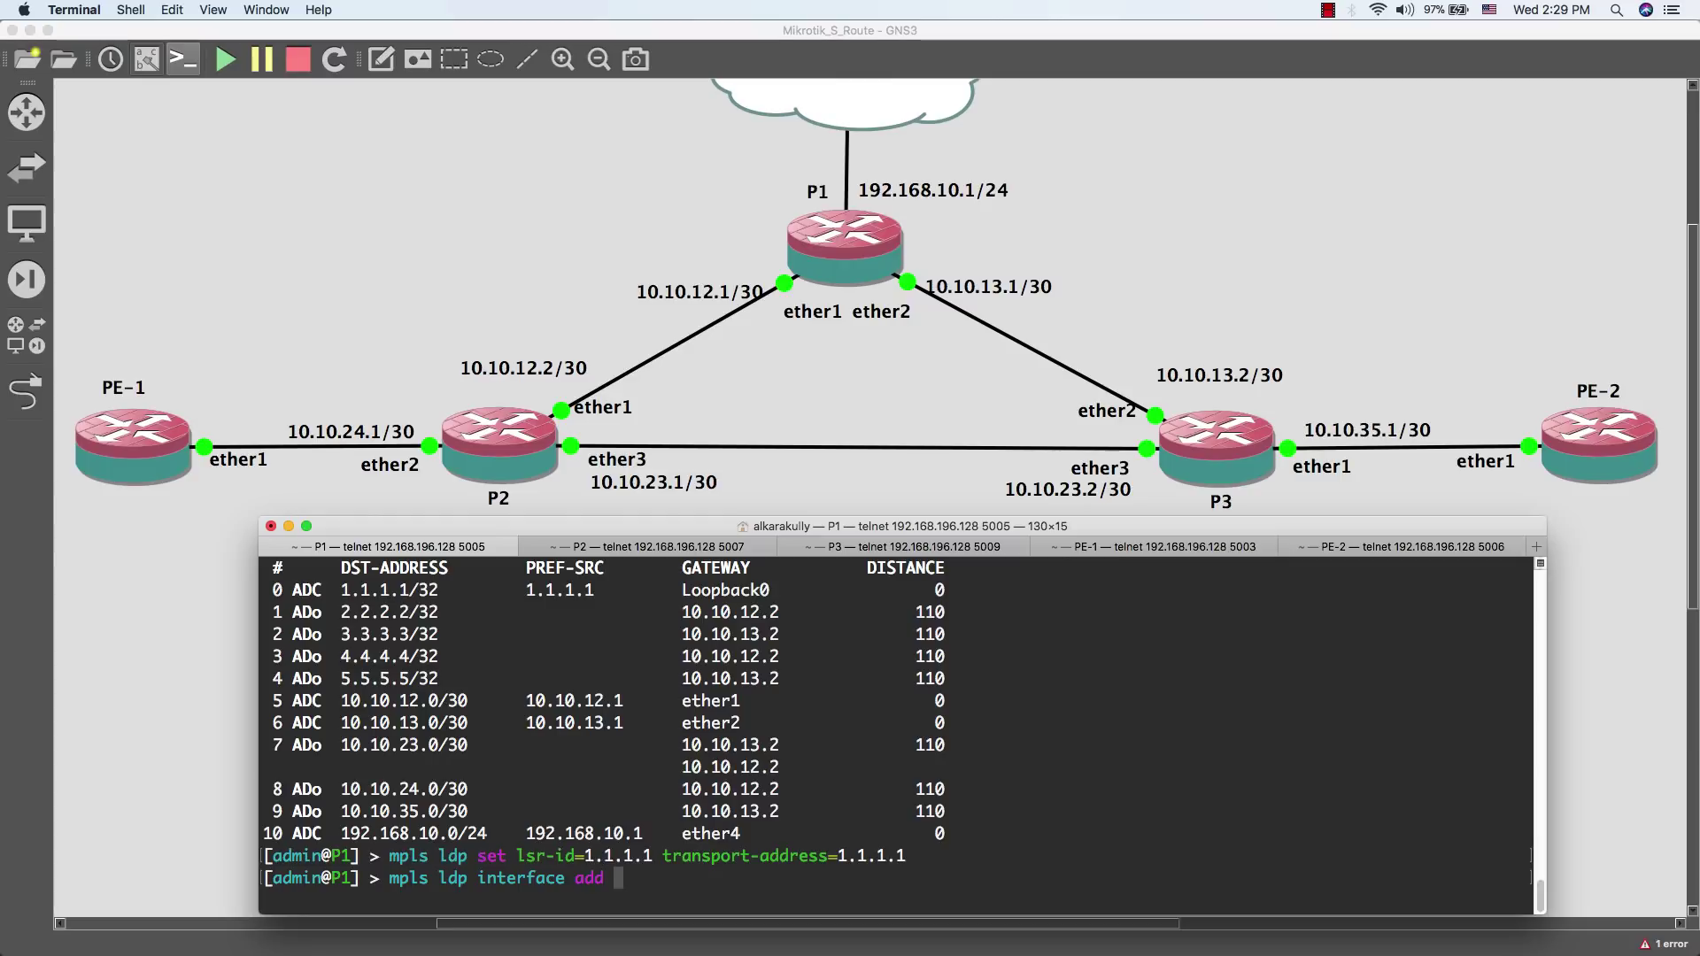
text(interface=ether)
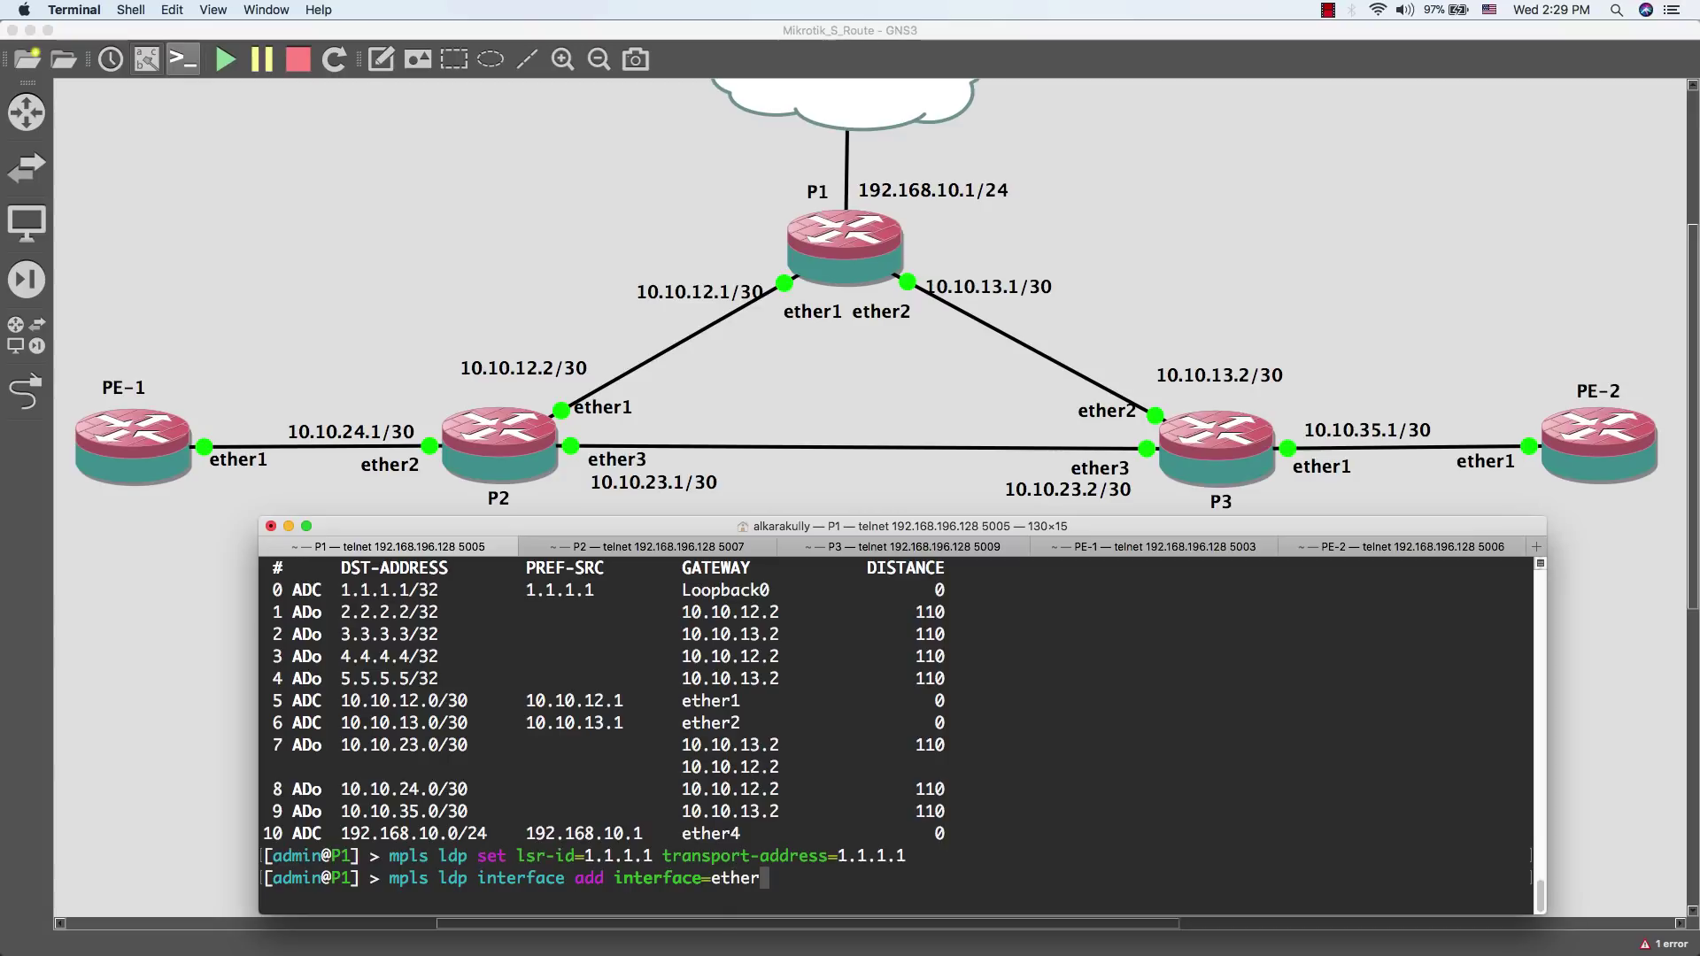
text(1)
key(Return)
key(Up)
key(BackSpace)
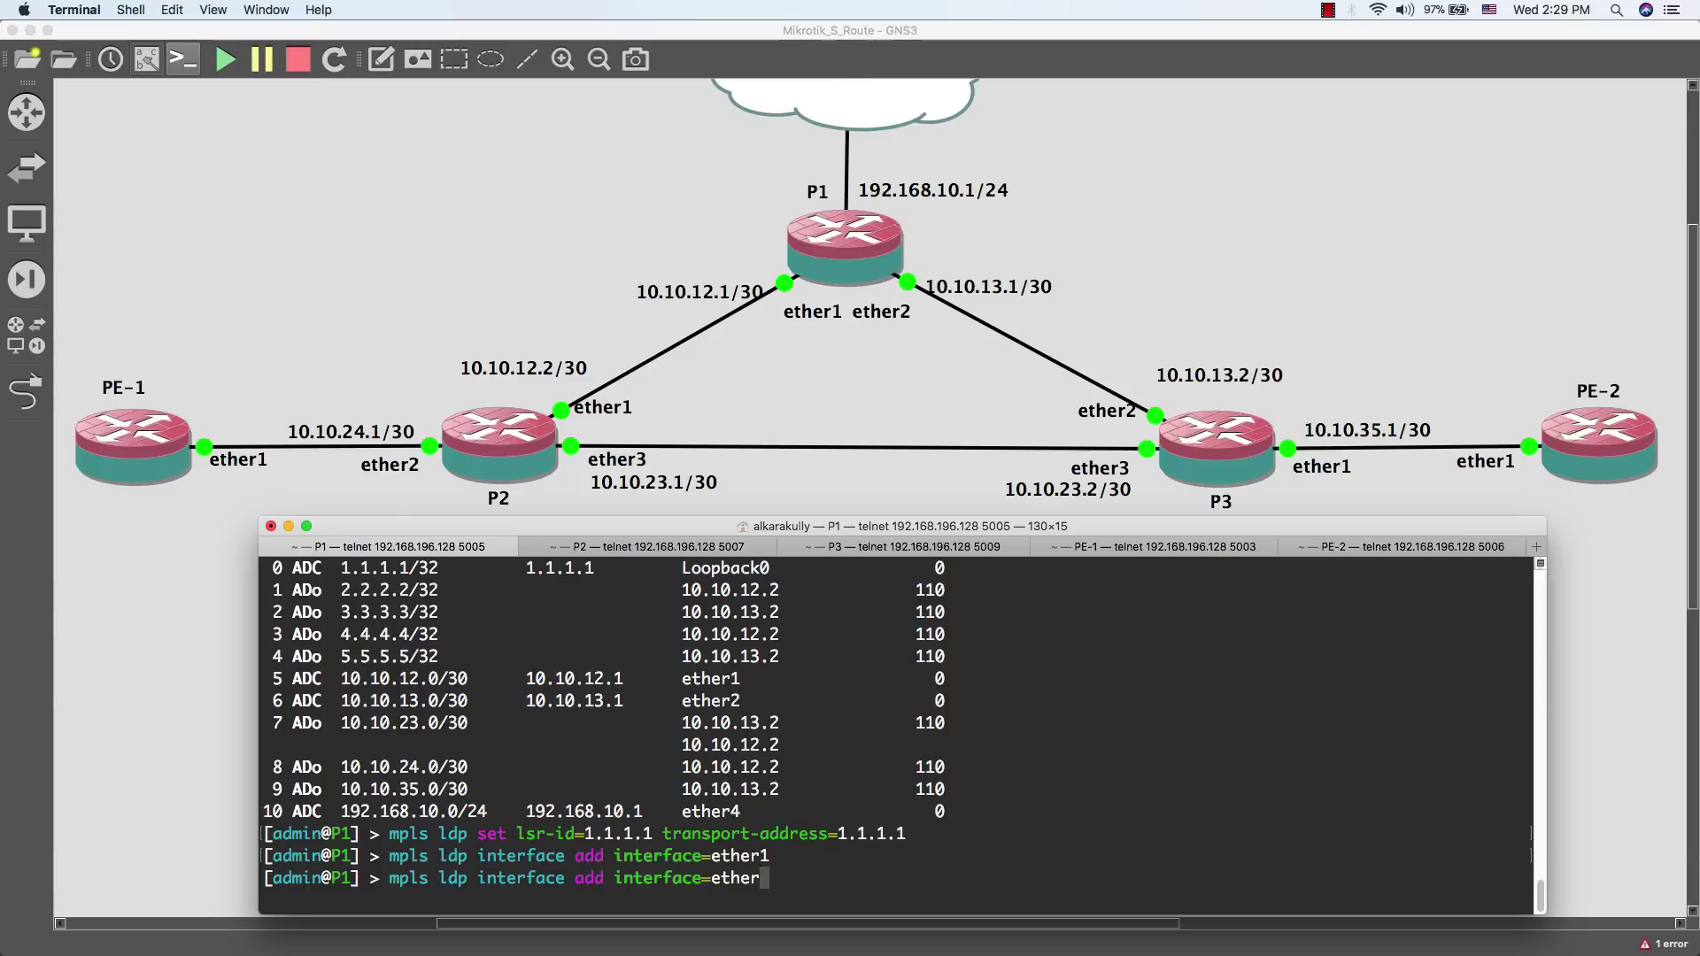
text(2)
key(Return)
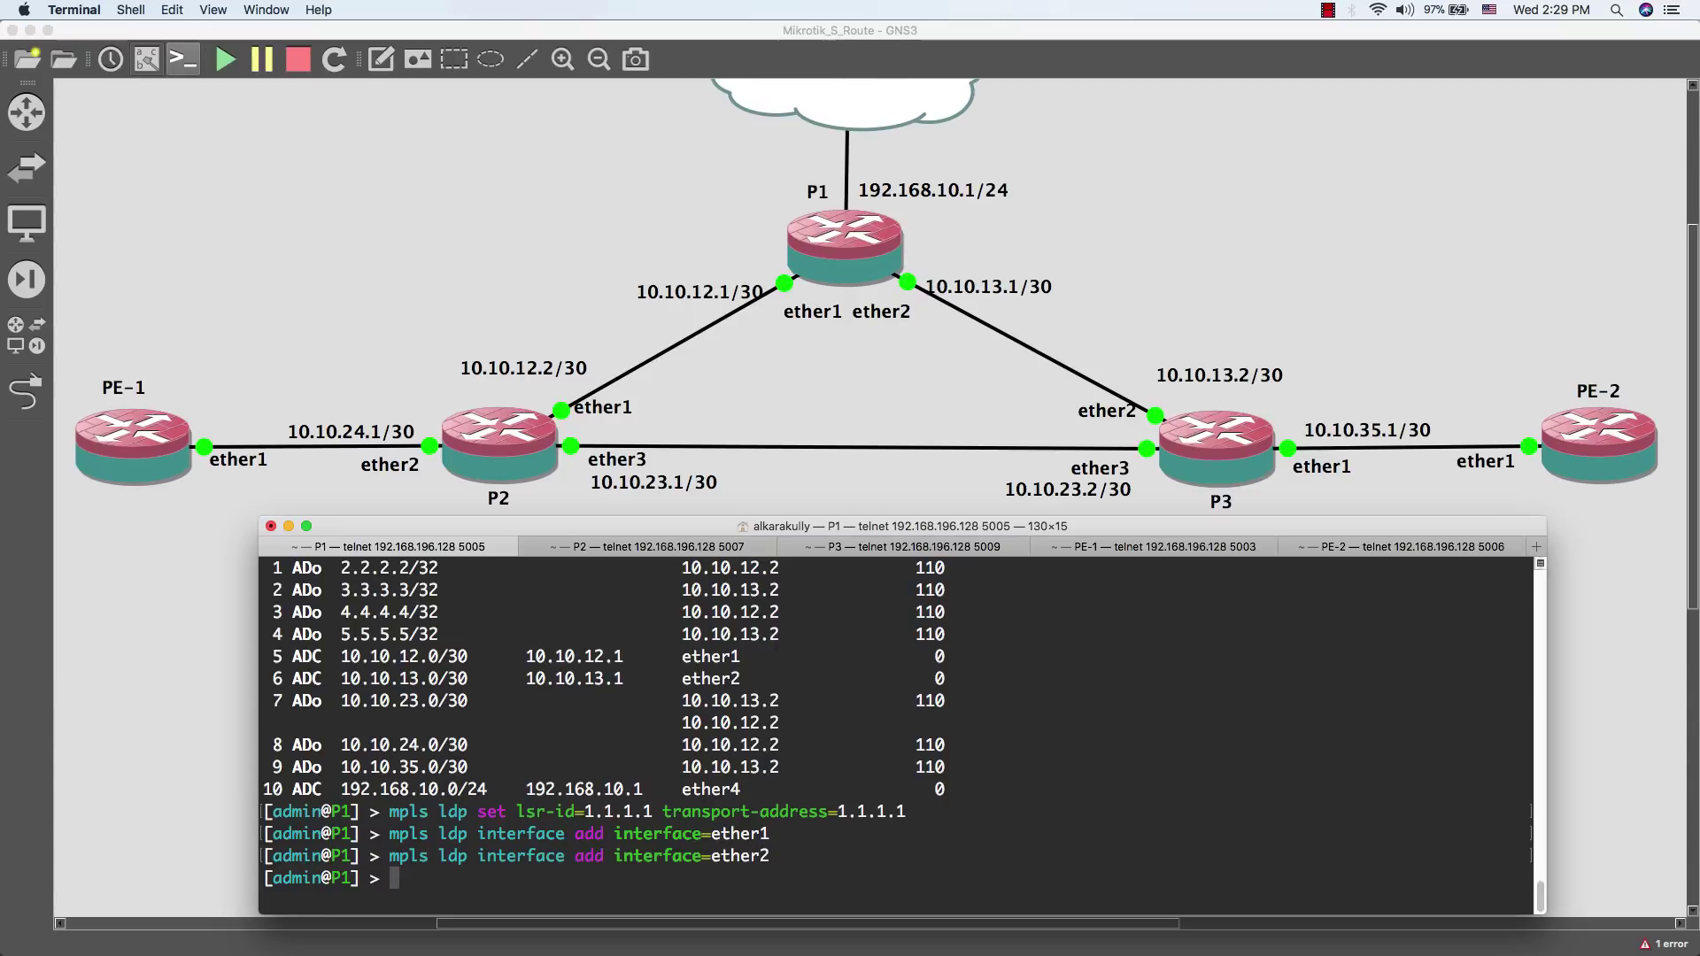
Step: On router P2, set the MPLS LDP LSR ID and transport address to 2.2.2.2
click(608, 550)
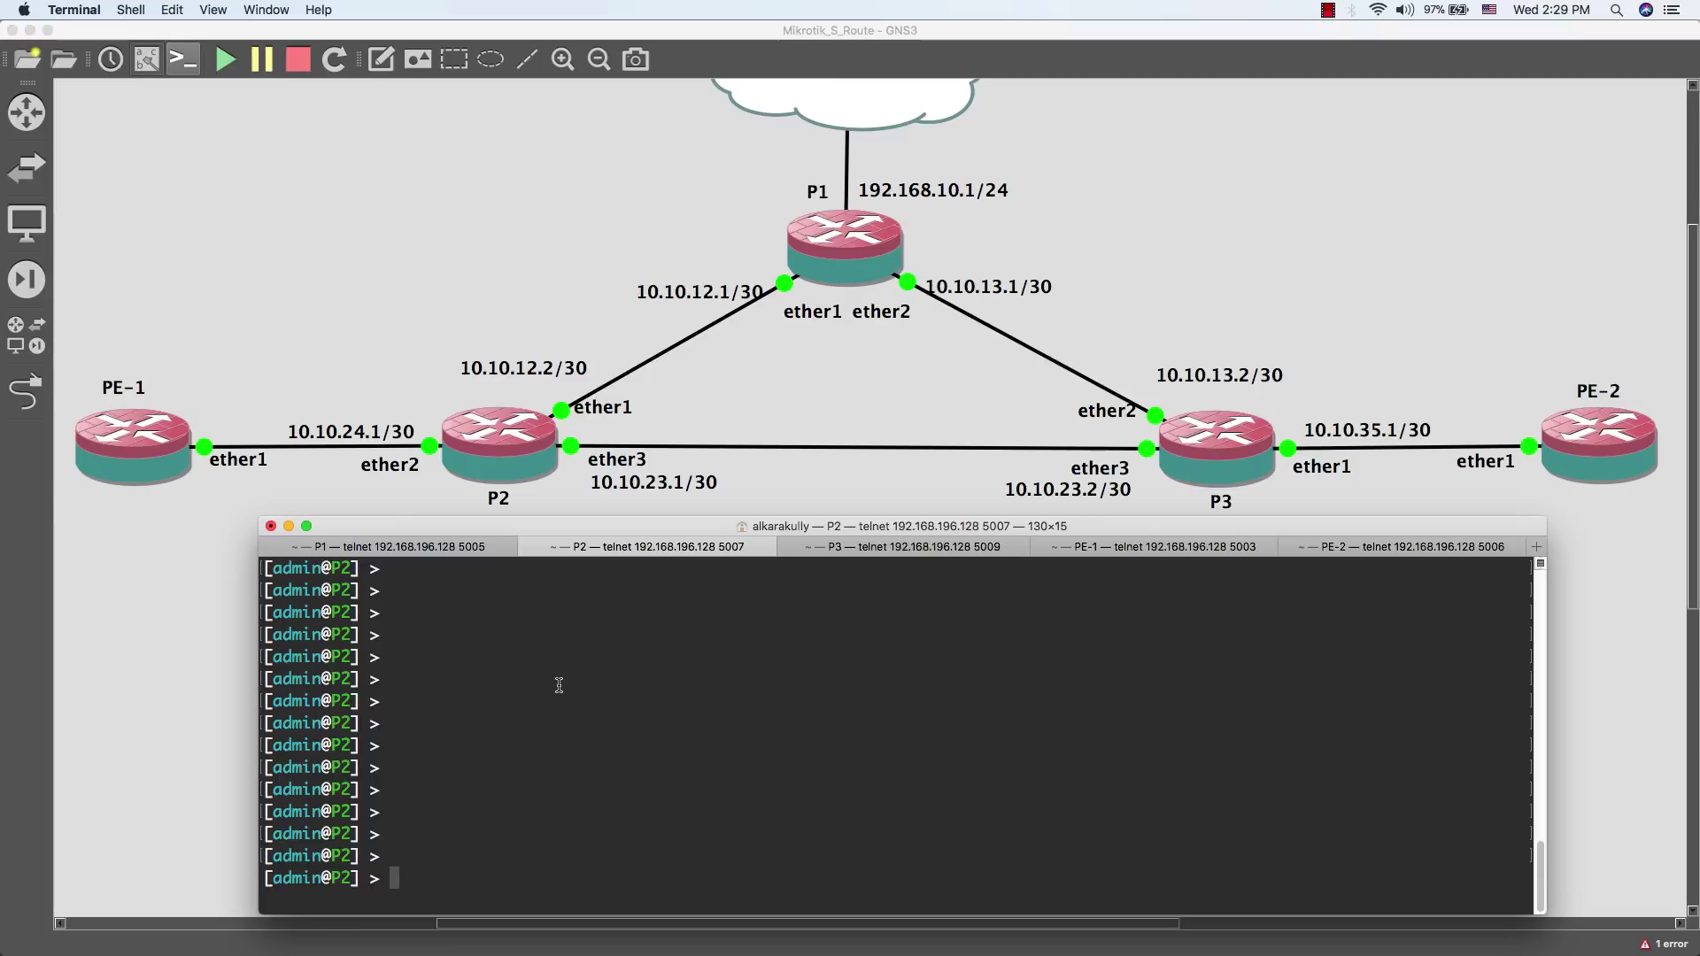
text(mpls ldp set lsr-id=2.2.2.2 )
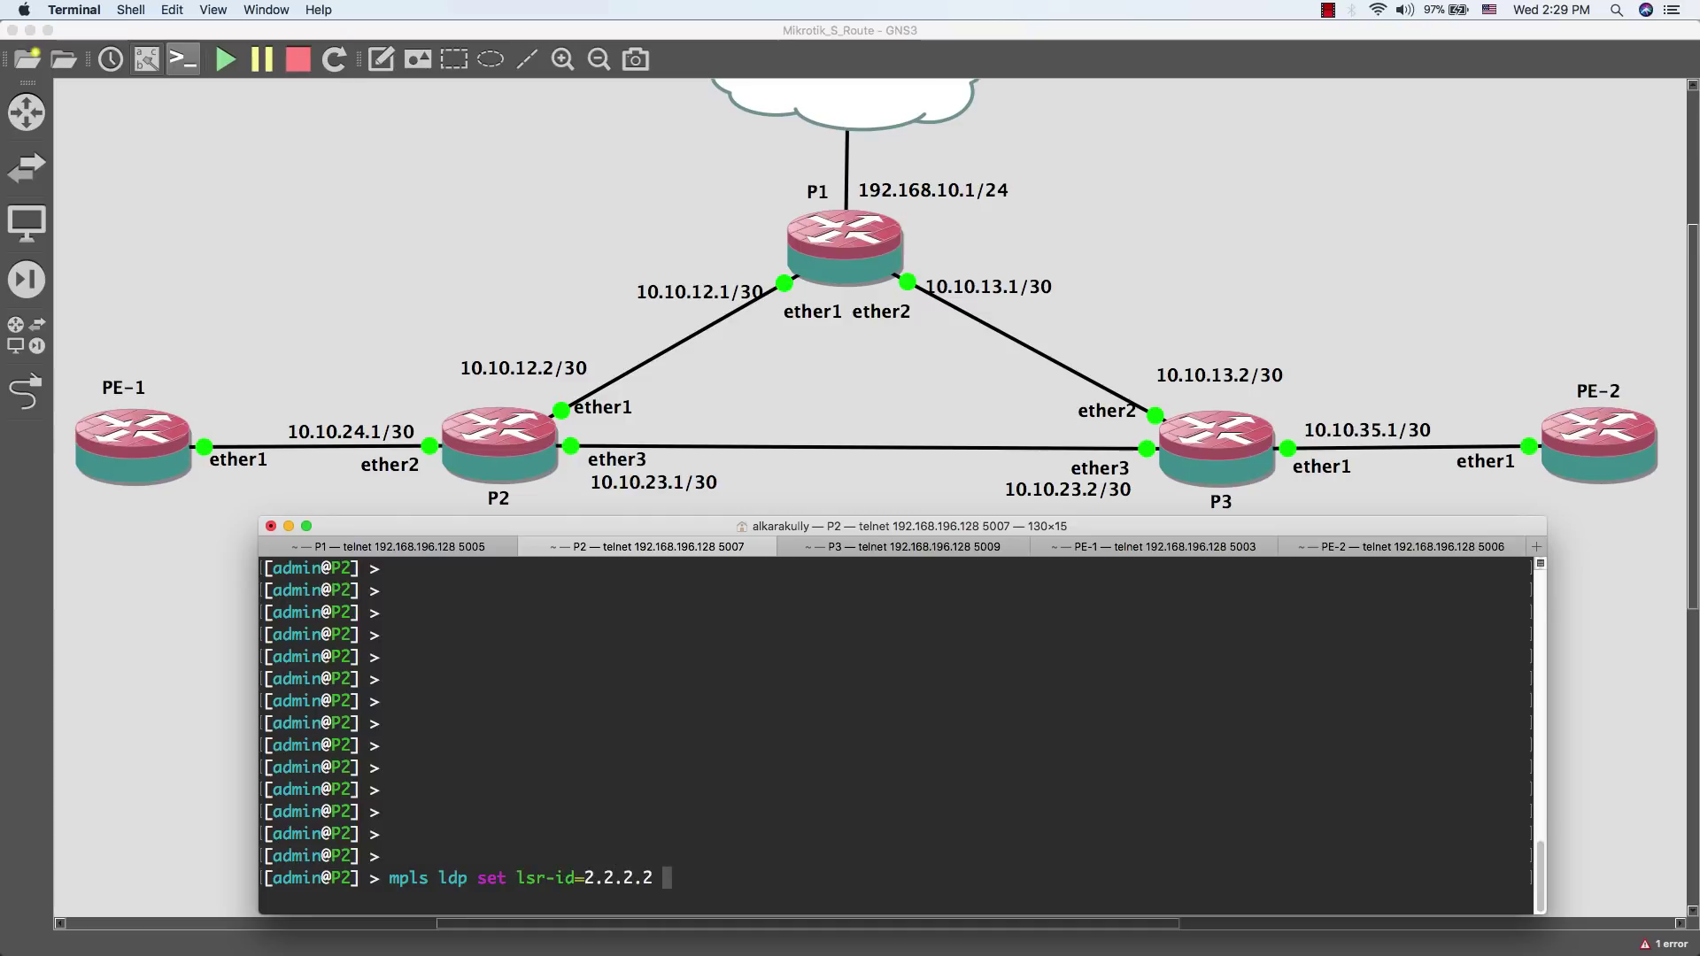
text(tr)
key(Tab)
text(2.2.2.2)
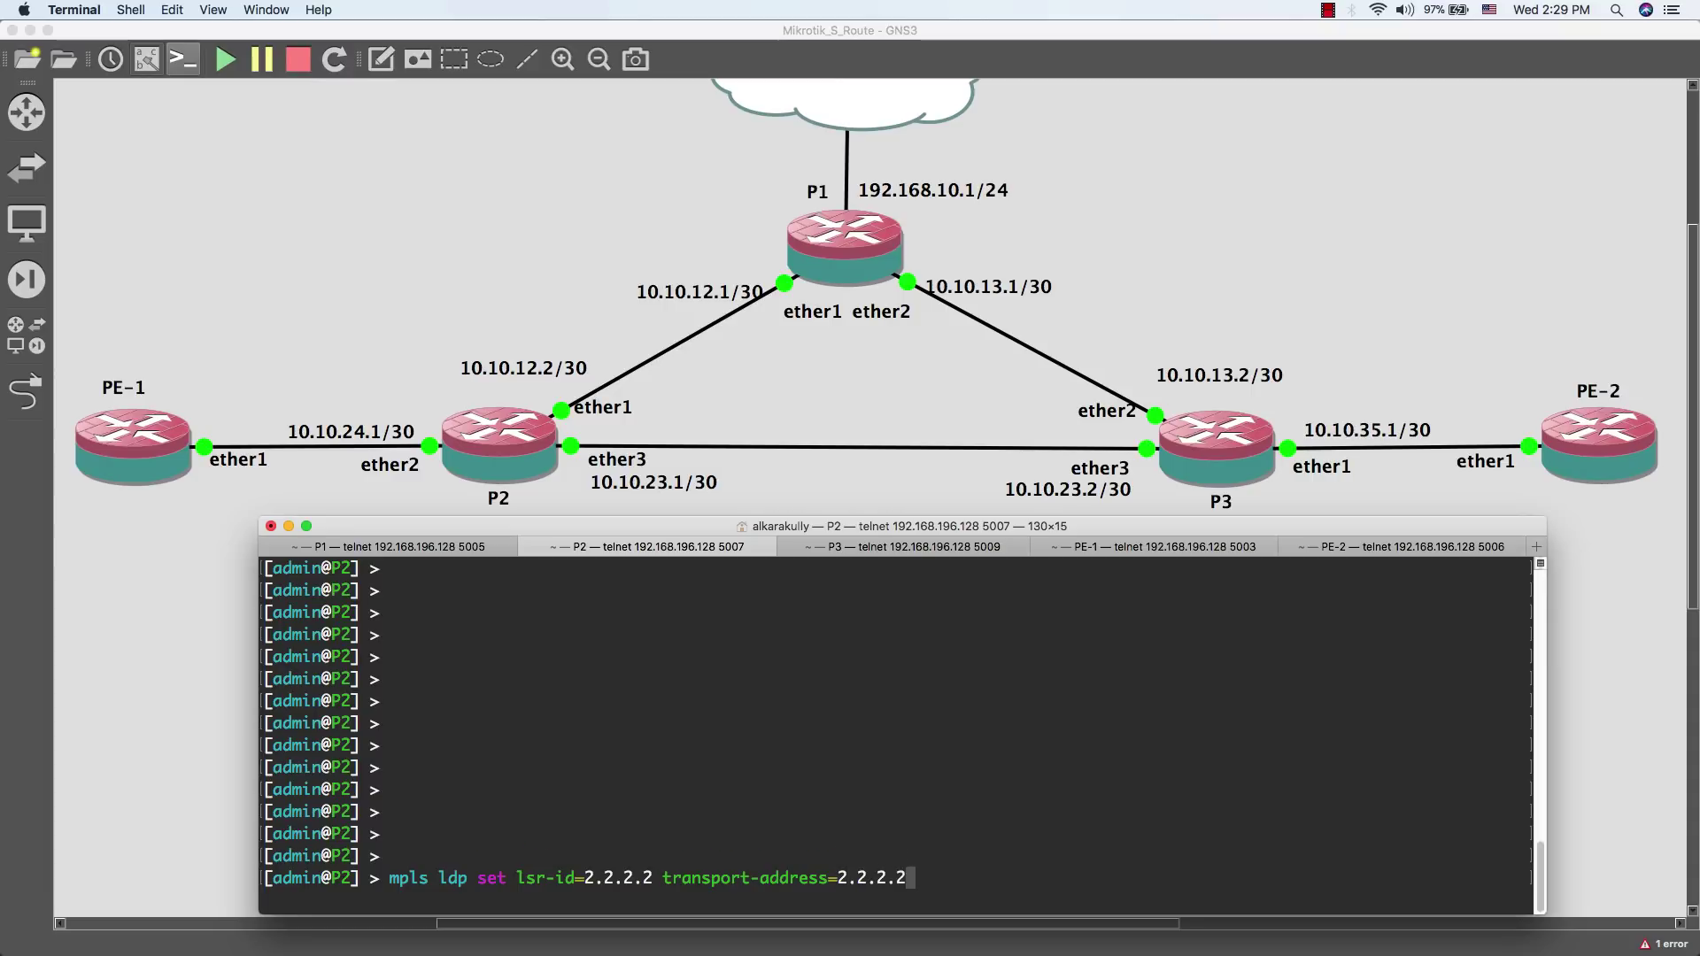
key(Return)
Step: Add ether1, ether2 and ether3 as MPLS LDP interfaces on router P2
text(mpls)
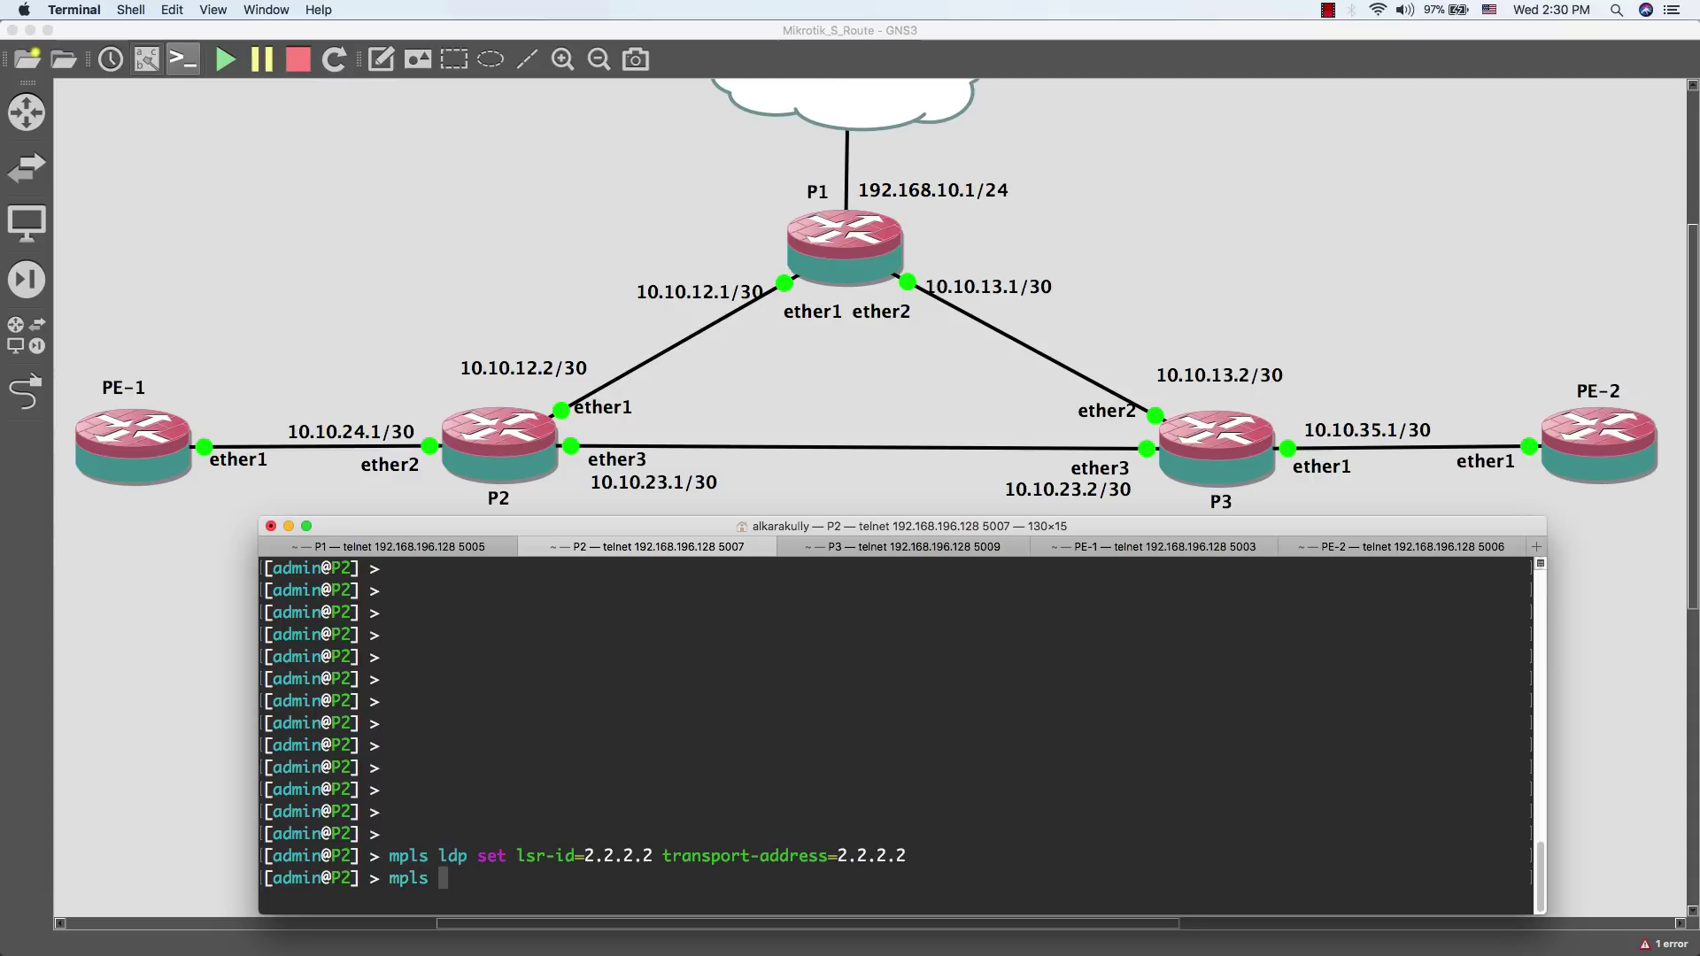
text( ldp interface add in)
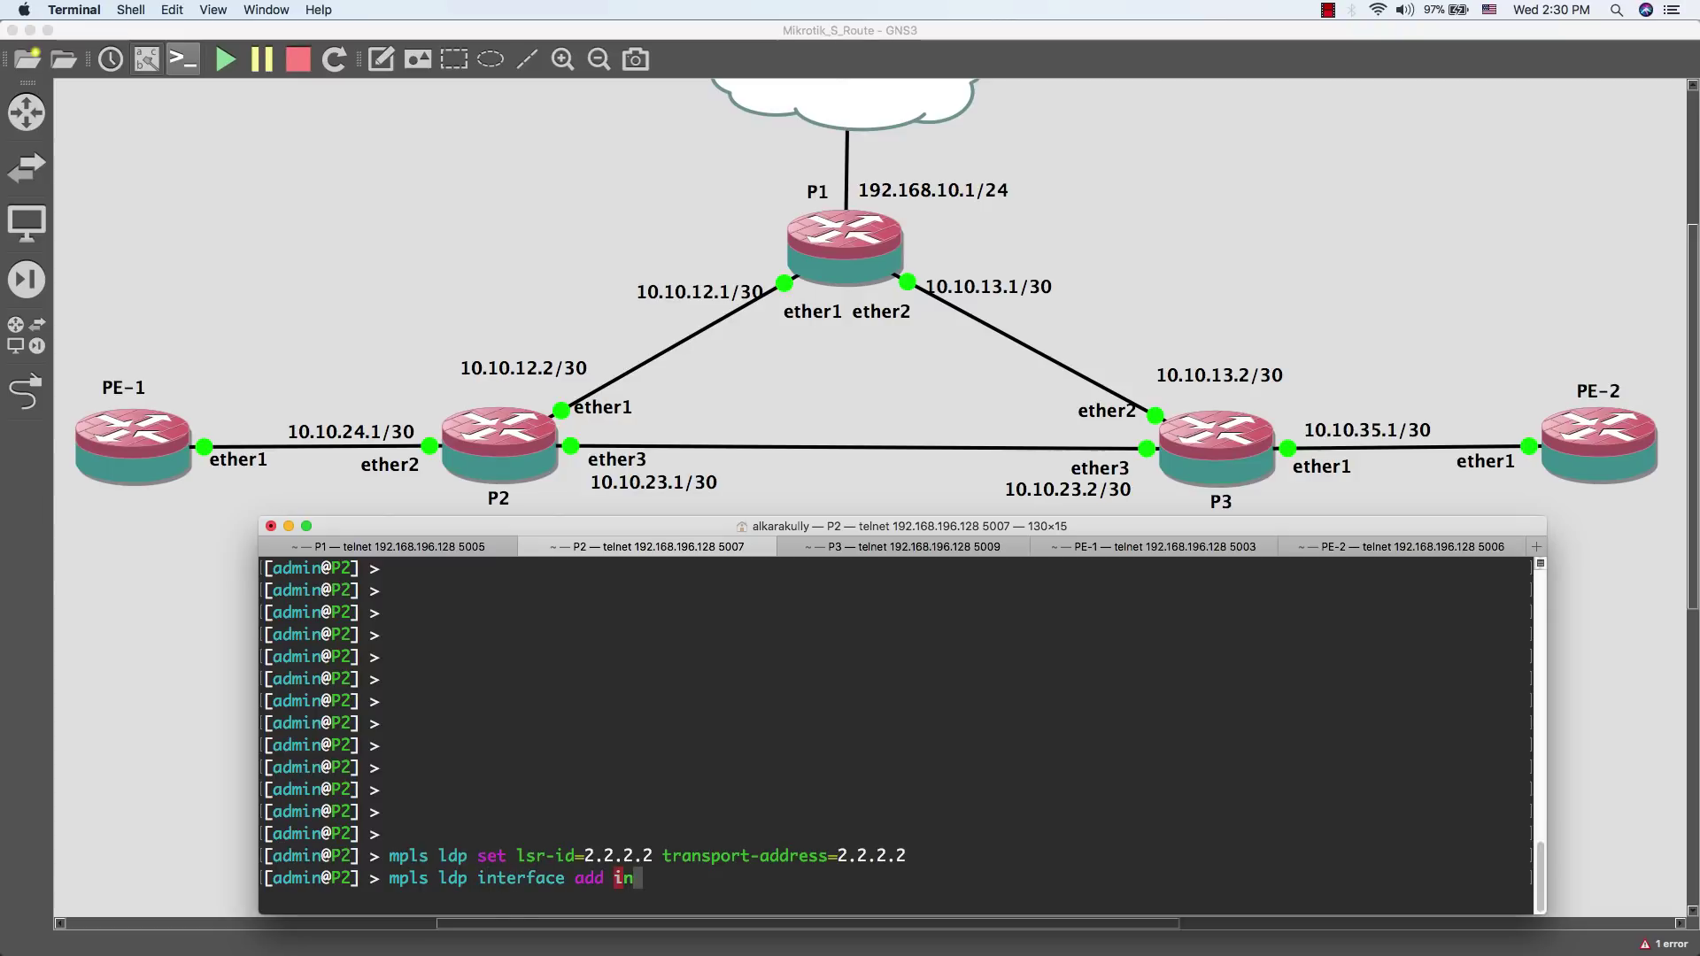
text(terface=ether)
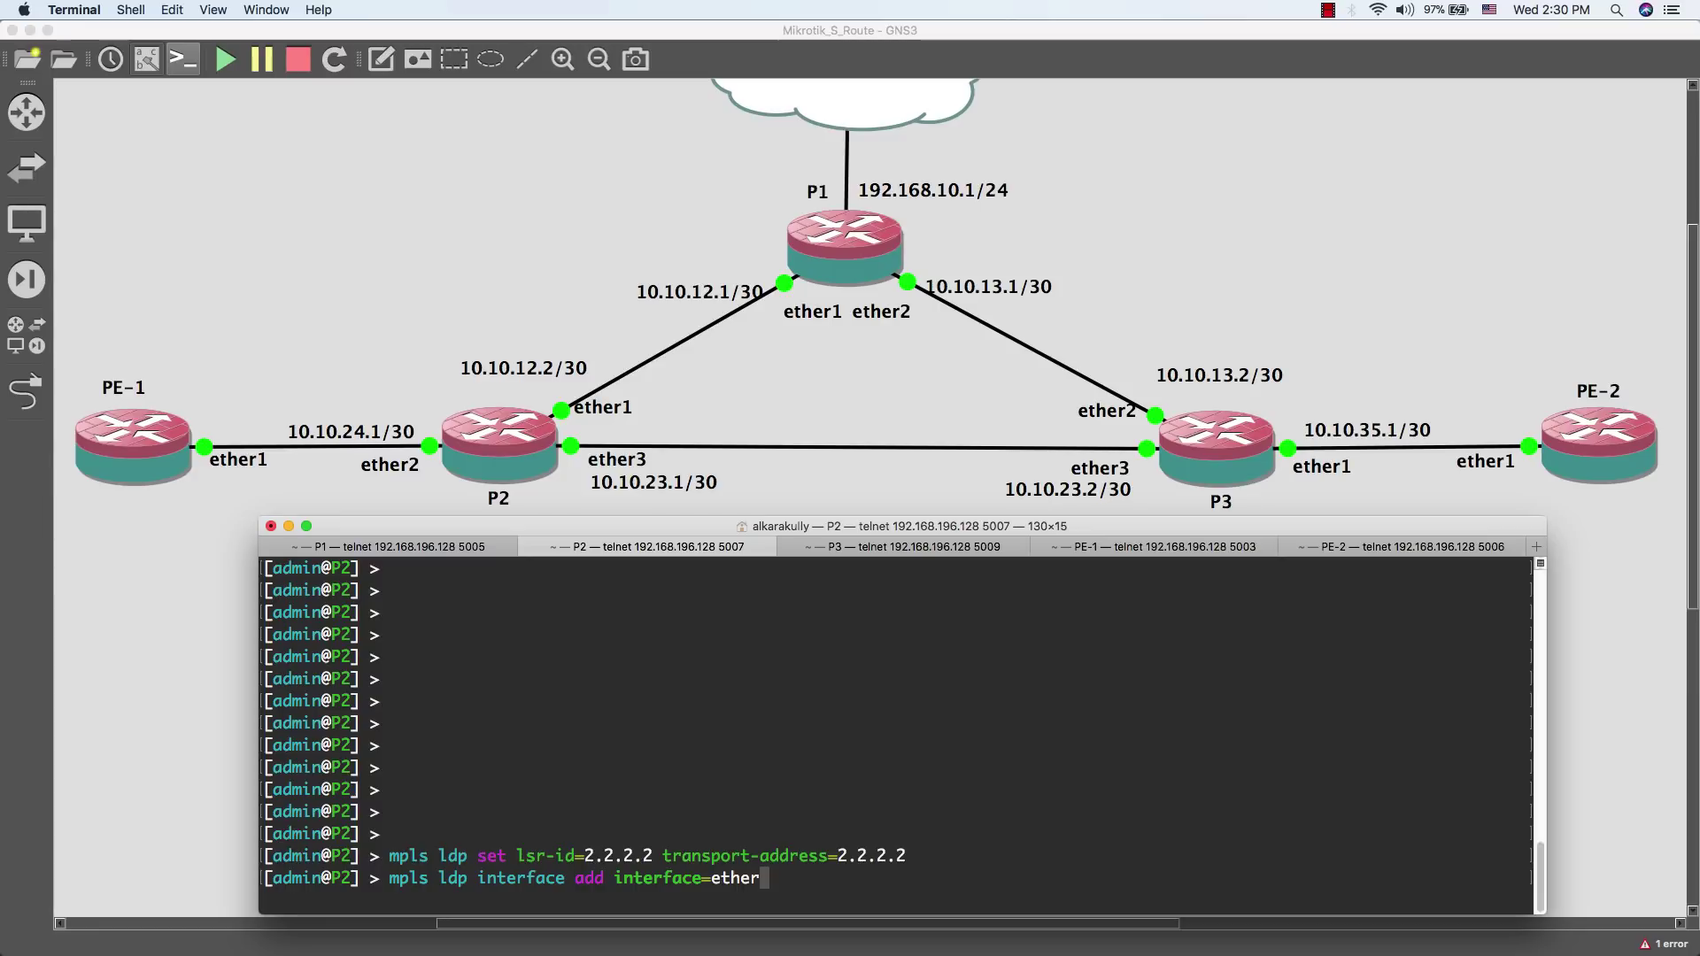
text(1)
key(Return)
key(Up)
key(BackSpace)
text(2)
key(Return)
key(Up)
key(BackSpace)
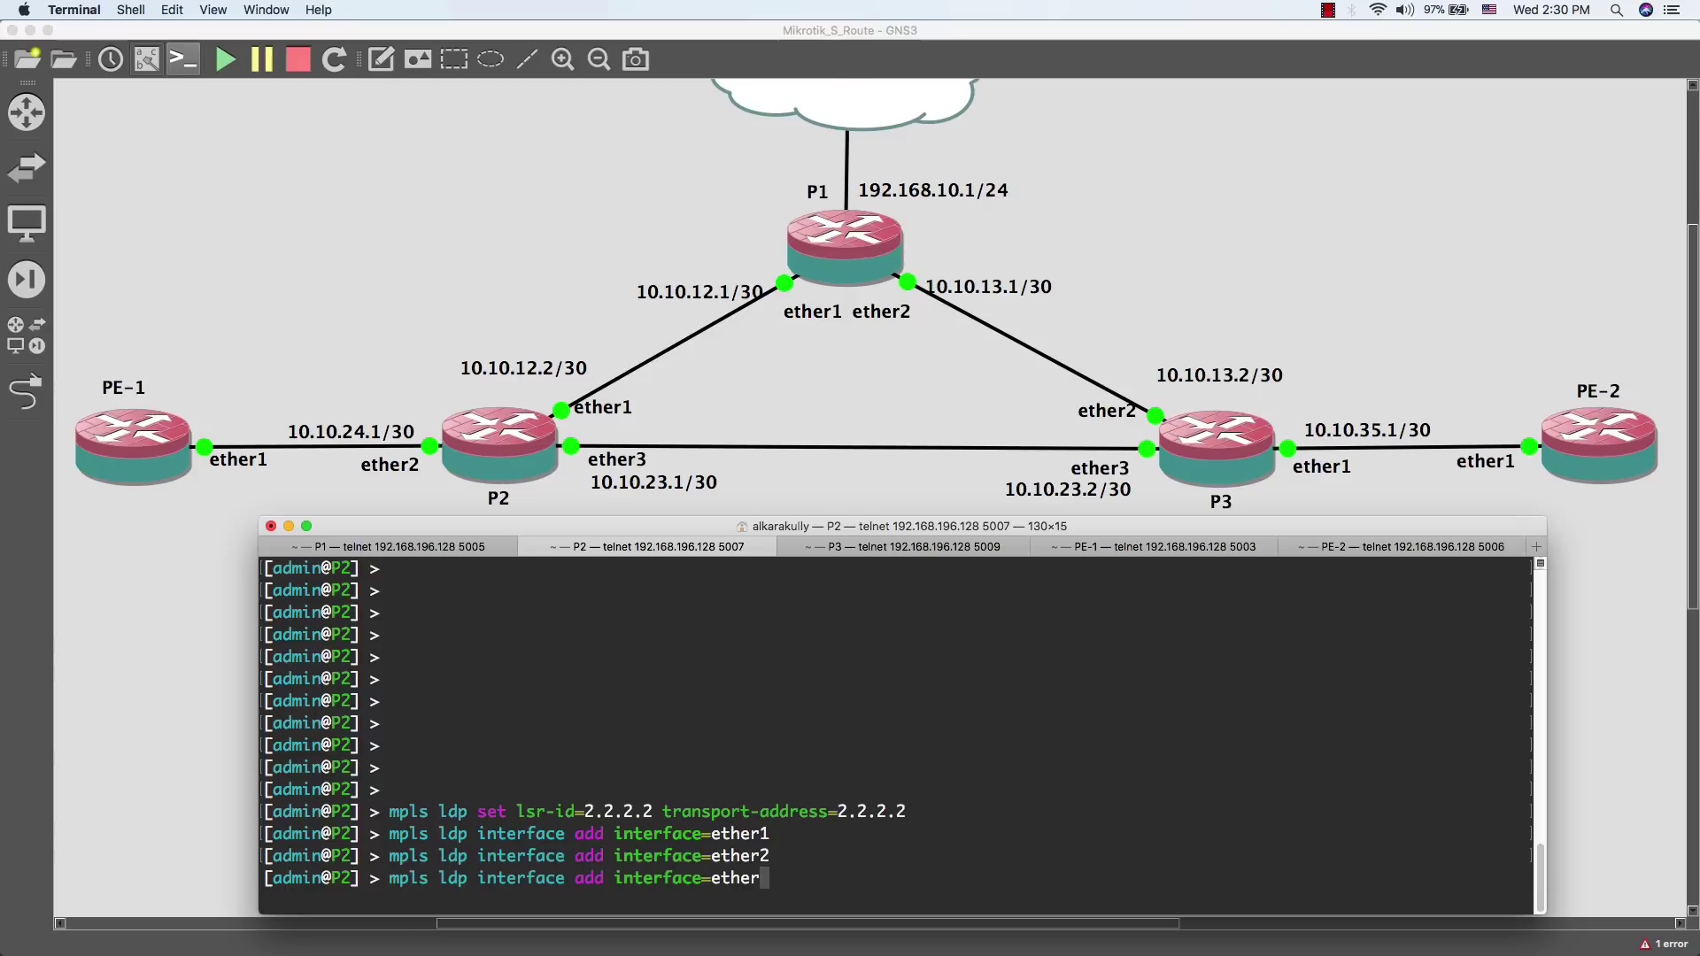
text(3)
key(Return)
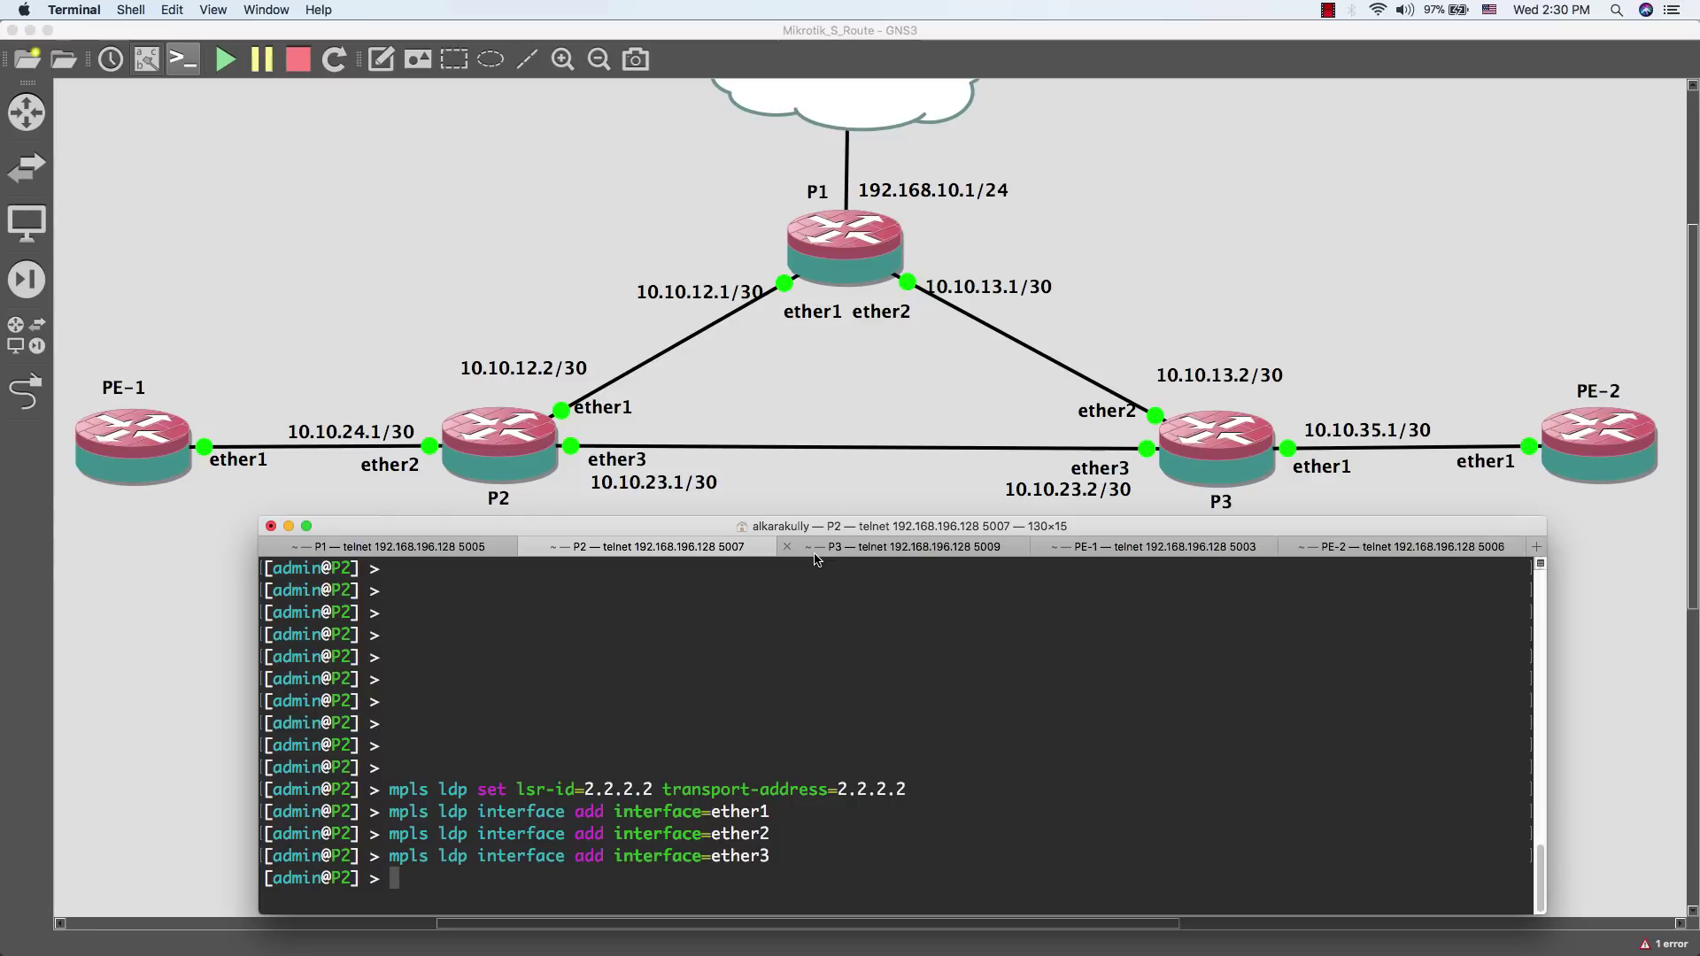
Step: On router P3, set the MPLS LDP LSR ID and transport address to 3.3.3.3
click(872, 553)
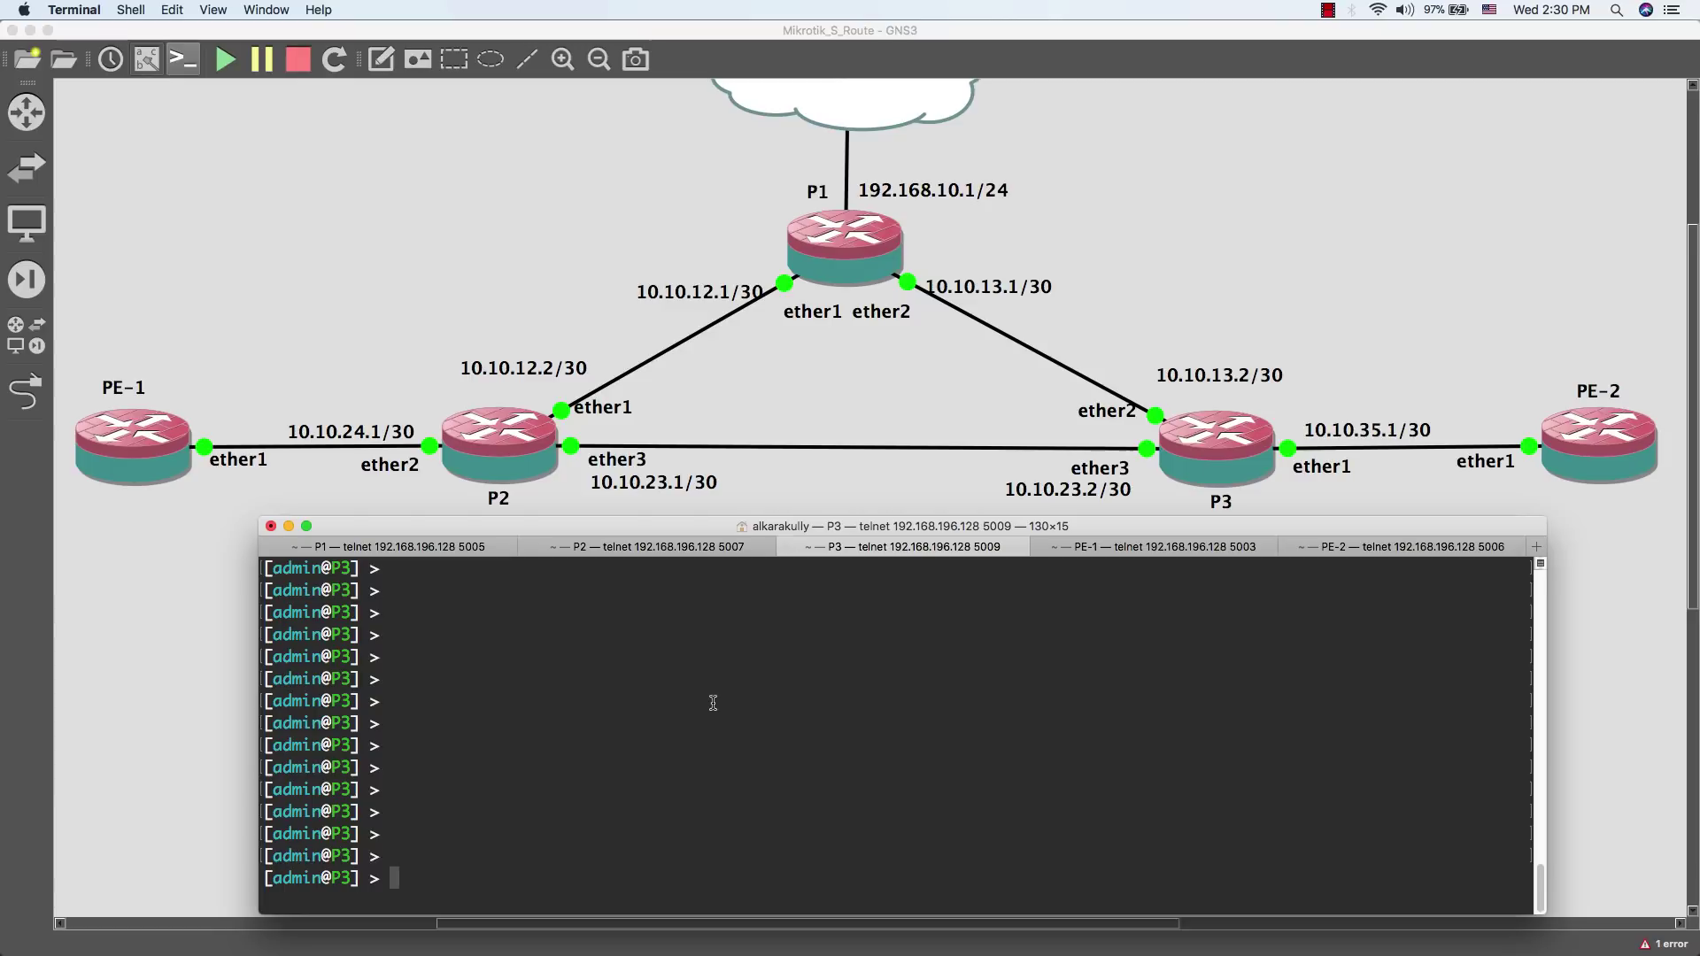
text(mpls ldp set lsr-id=3.3.3.3 tr)
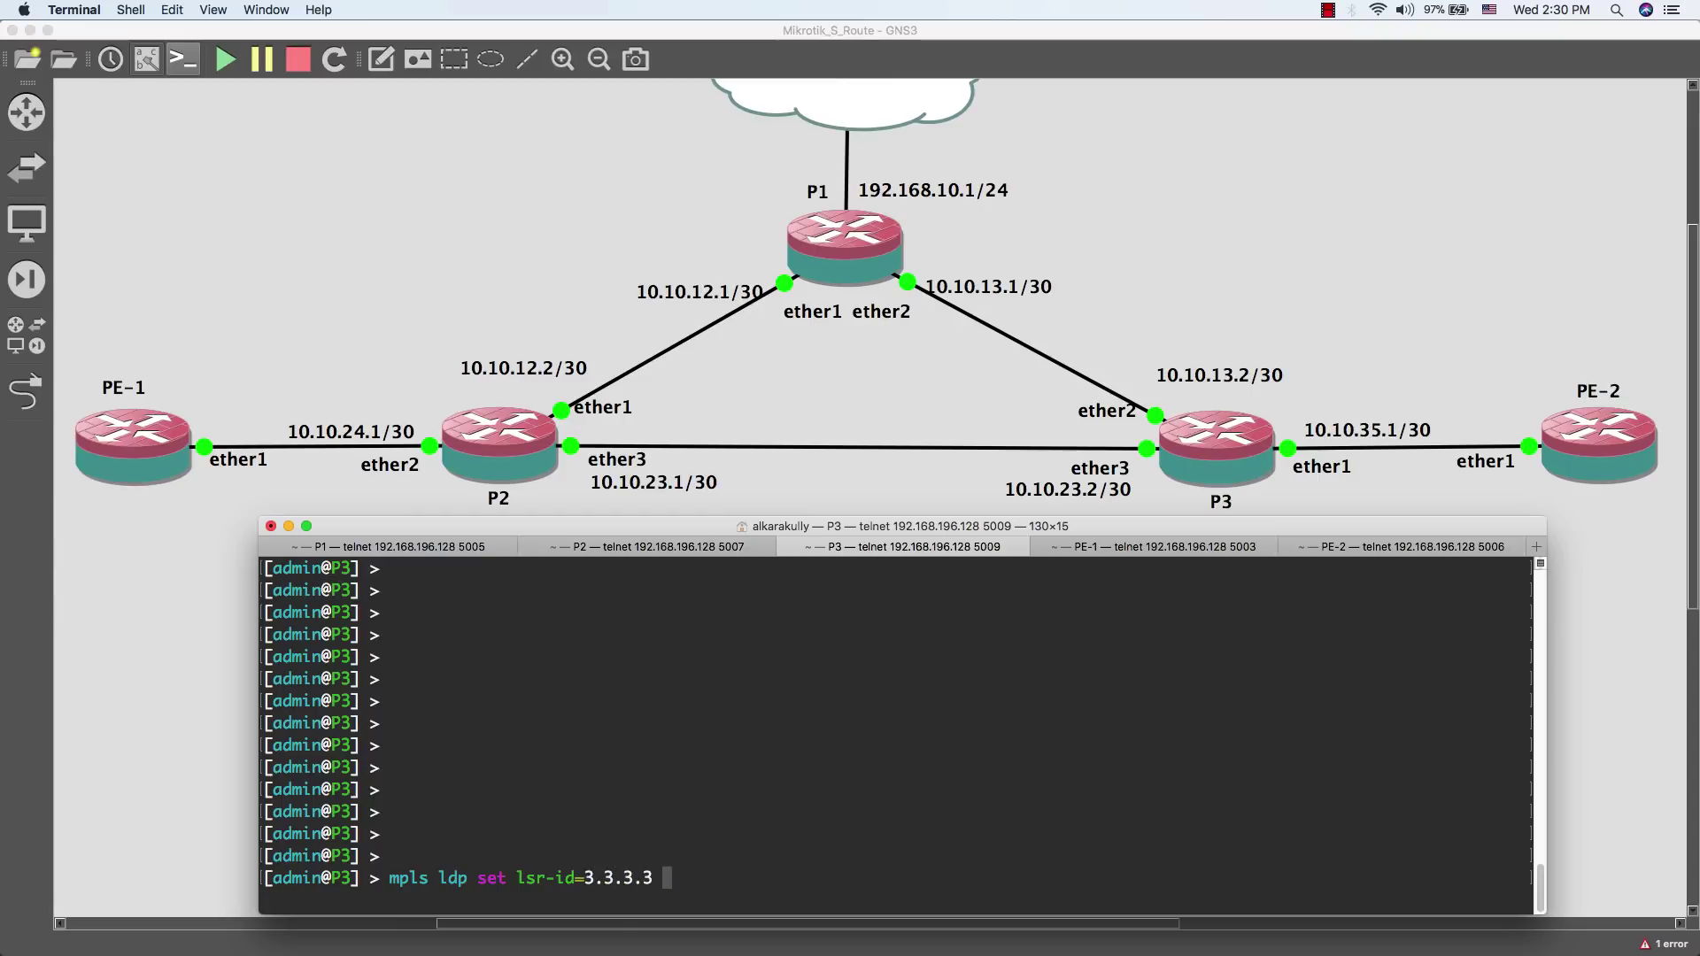
key(Tab)
text(3.3.3.3)
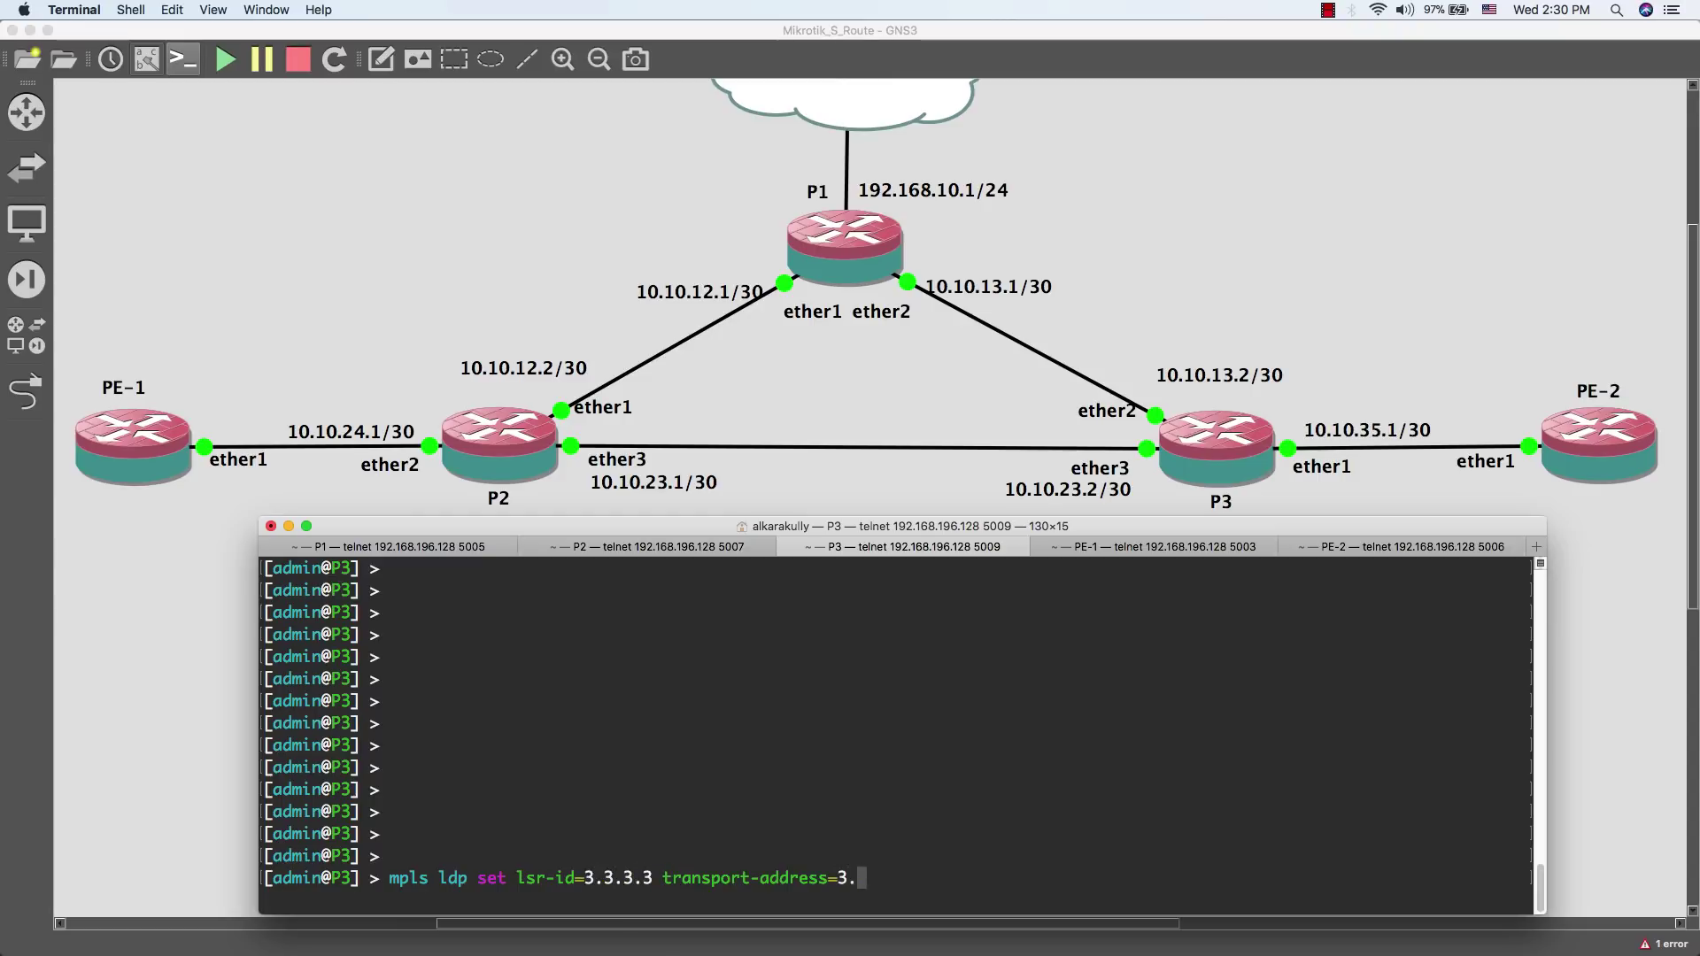
key(Return)
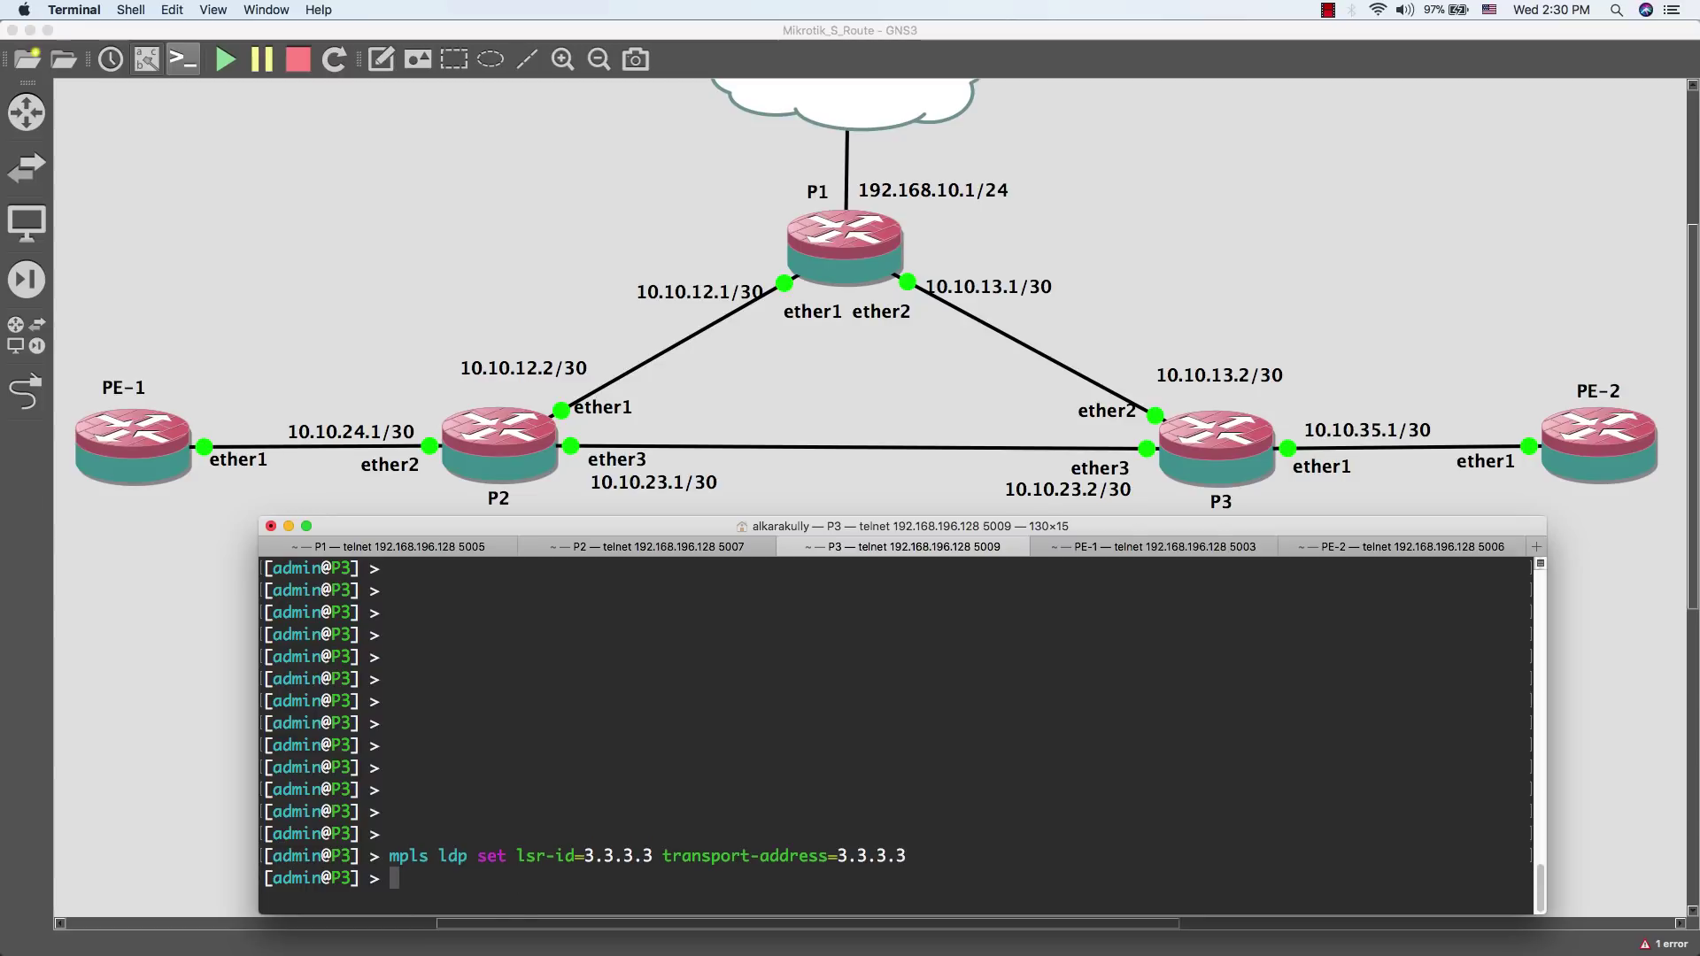
Step: Add ether2, ether1 and ether3 as MPLS LDP interfaces on router P3
text(mpls ldp interface add )
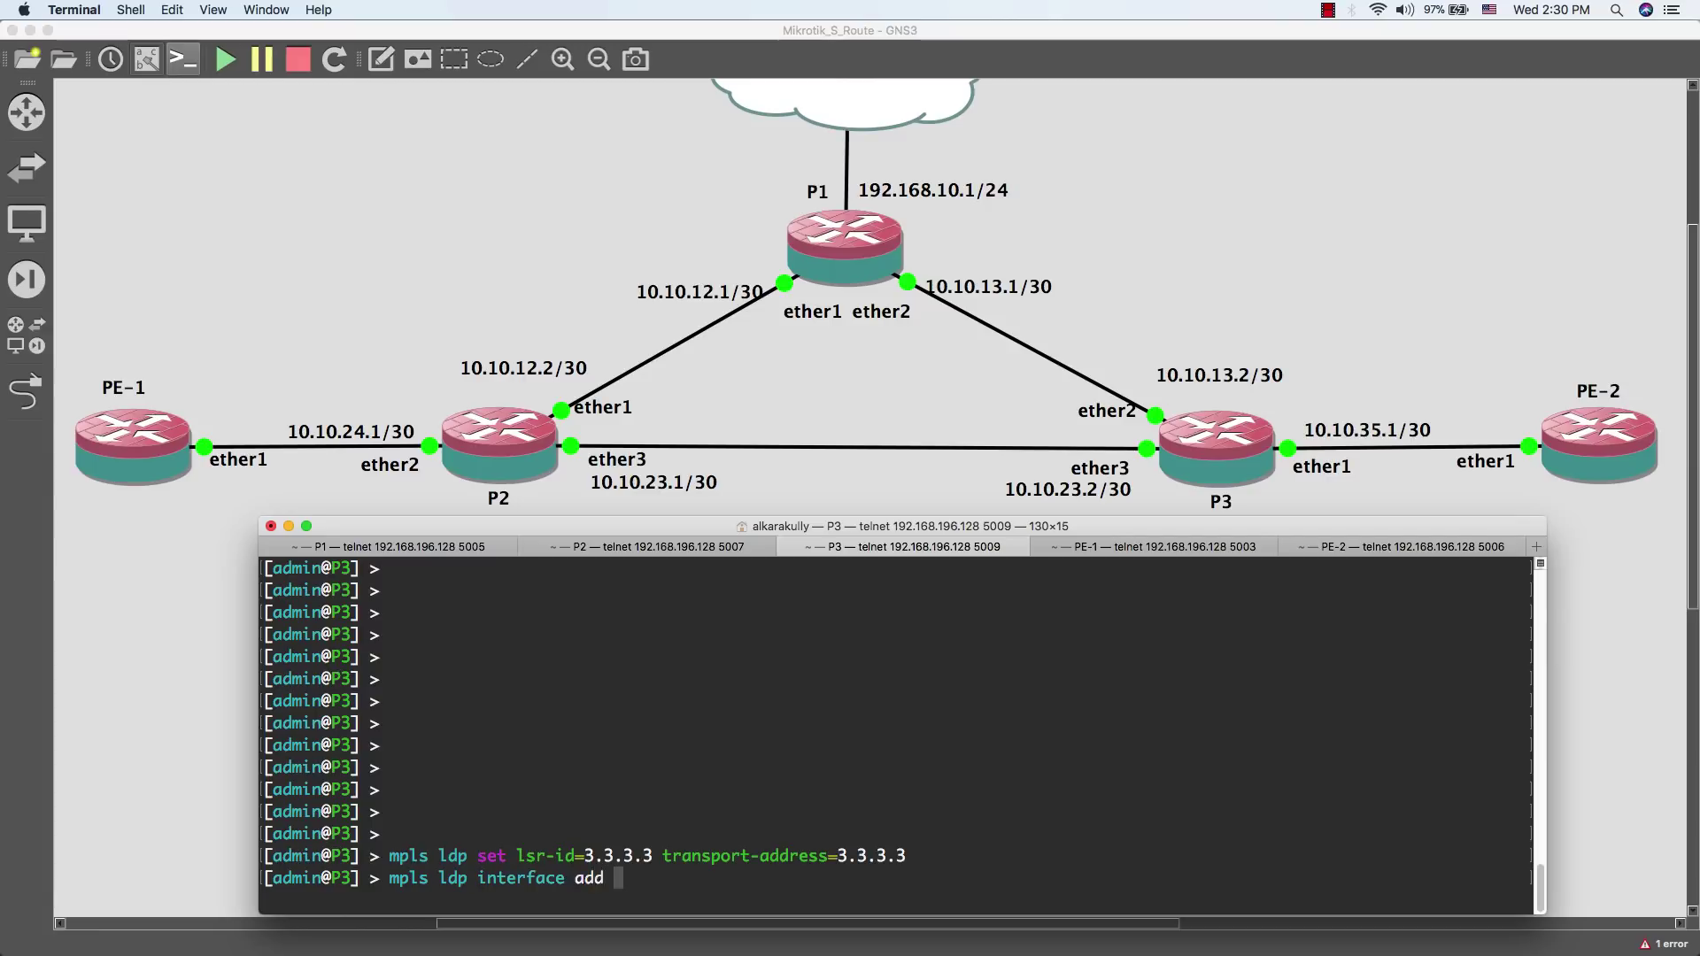
text(interface=ether)
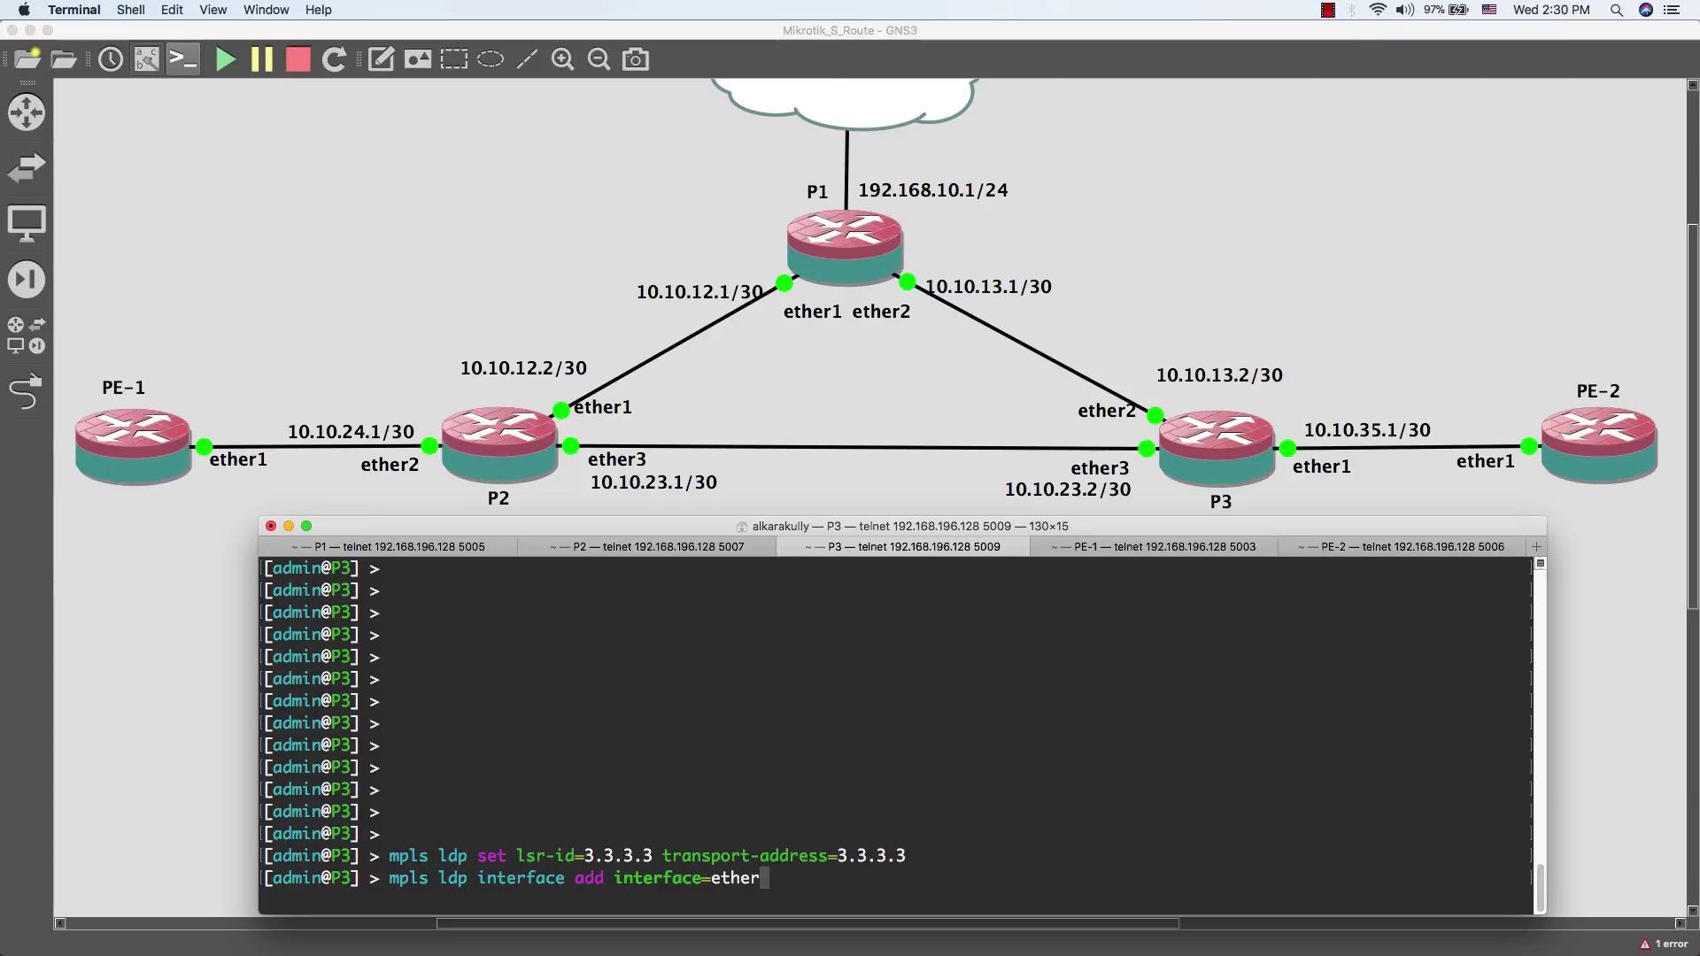
text(2)
key(Return)
key(Up)
key(BackSpace)
text(1)
key(Return)
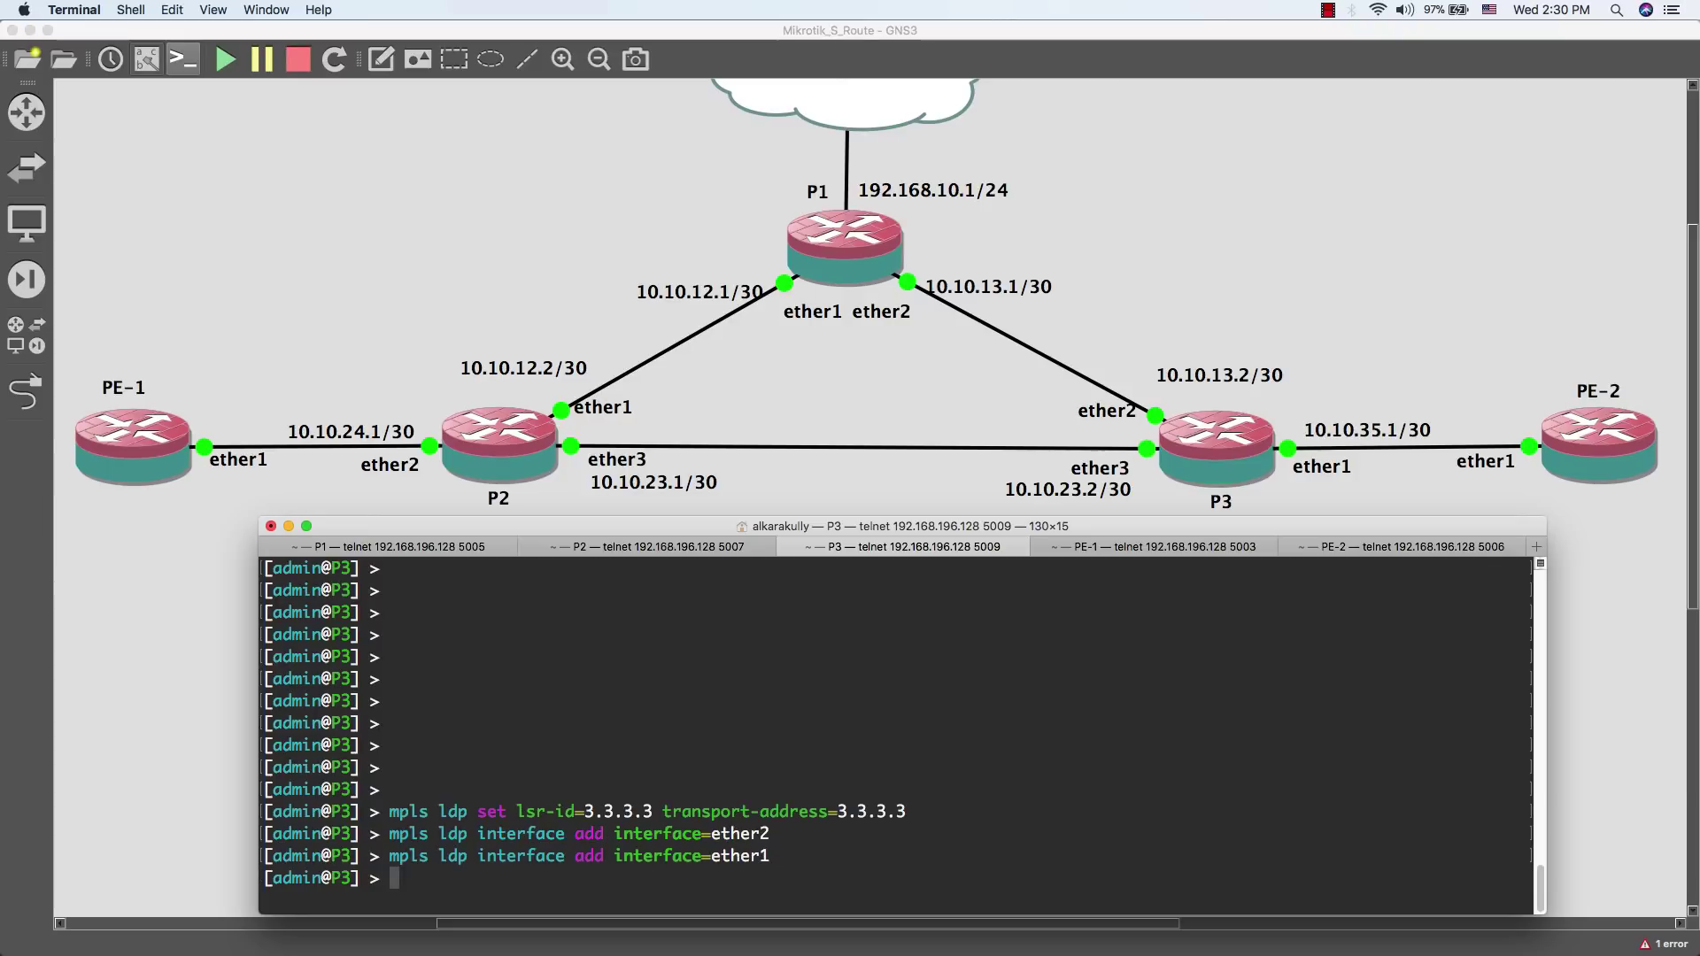
key(Up)
key(BackSpace)
text(3)
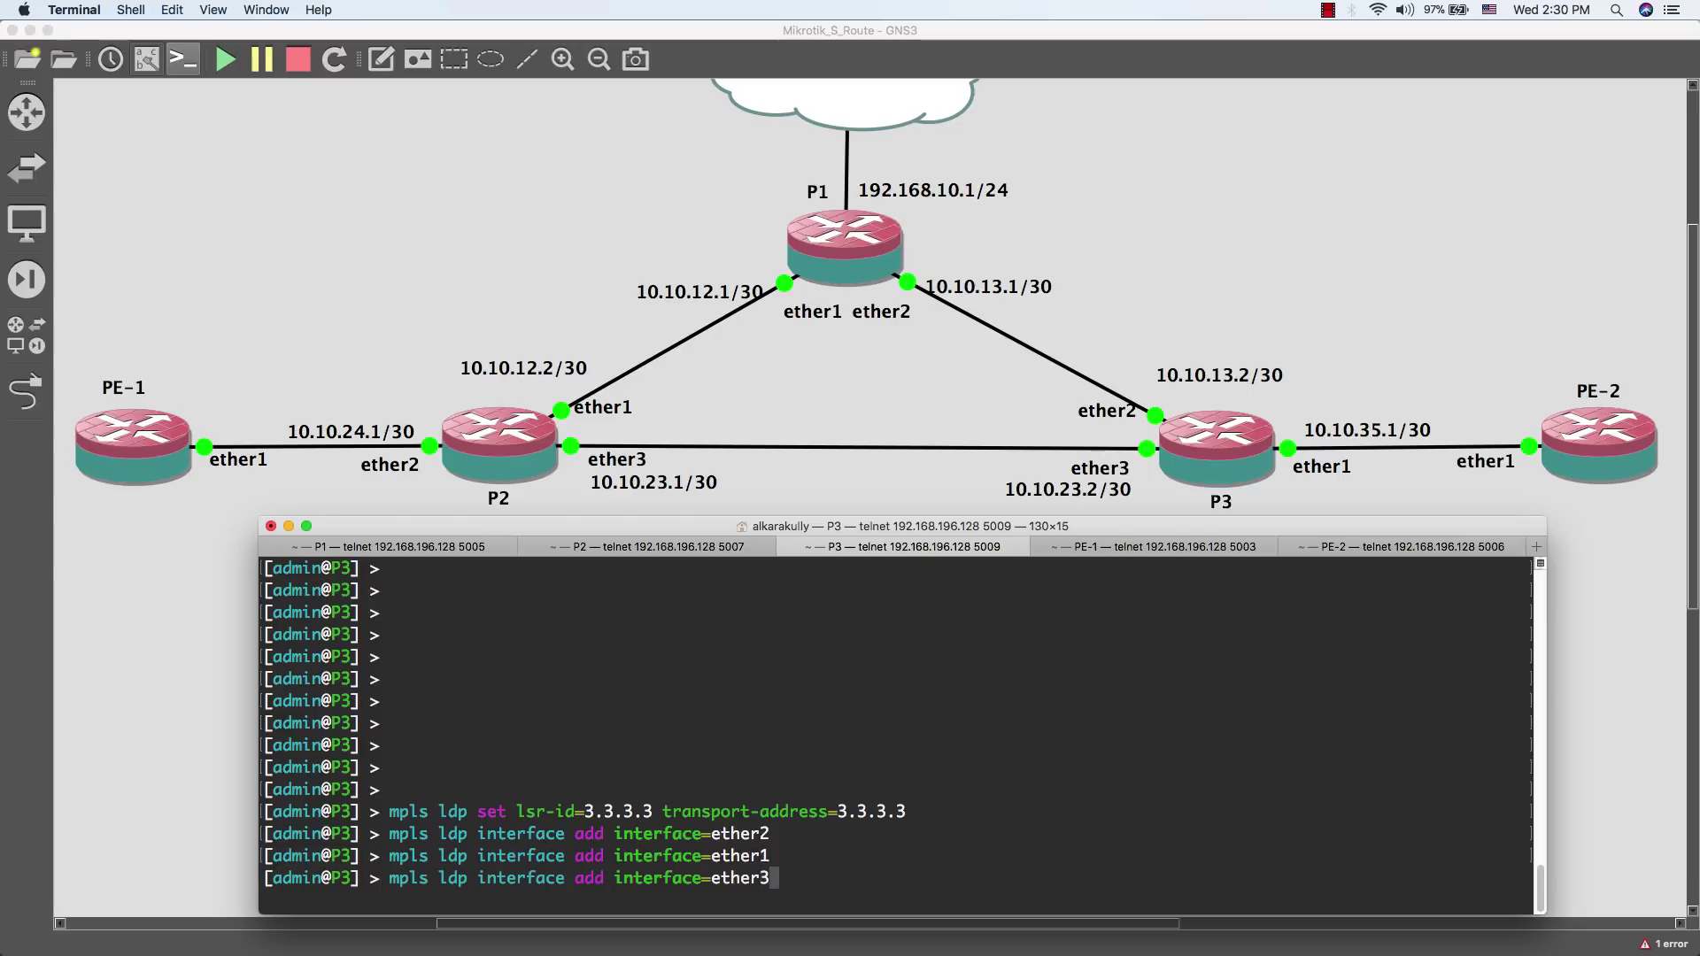
key(Return)
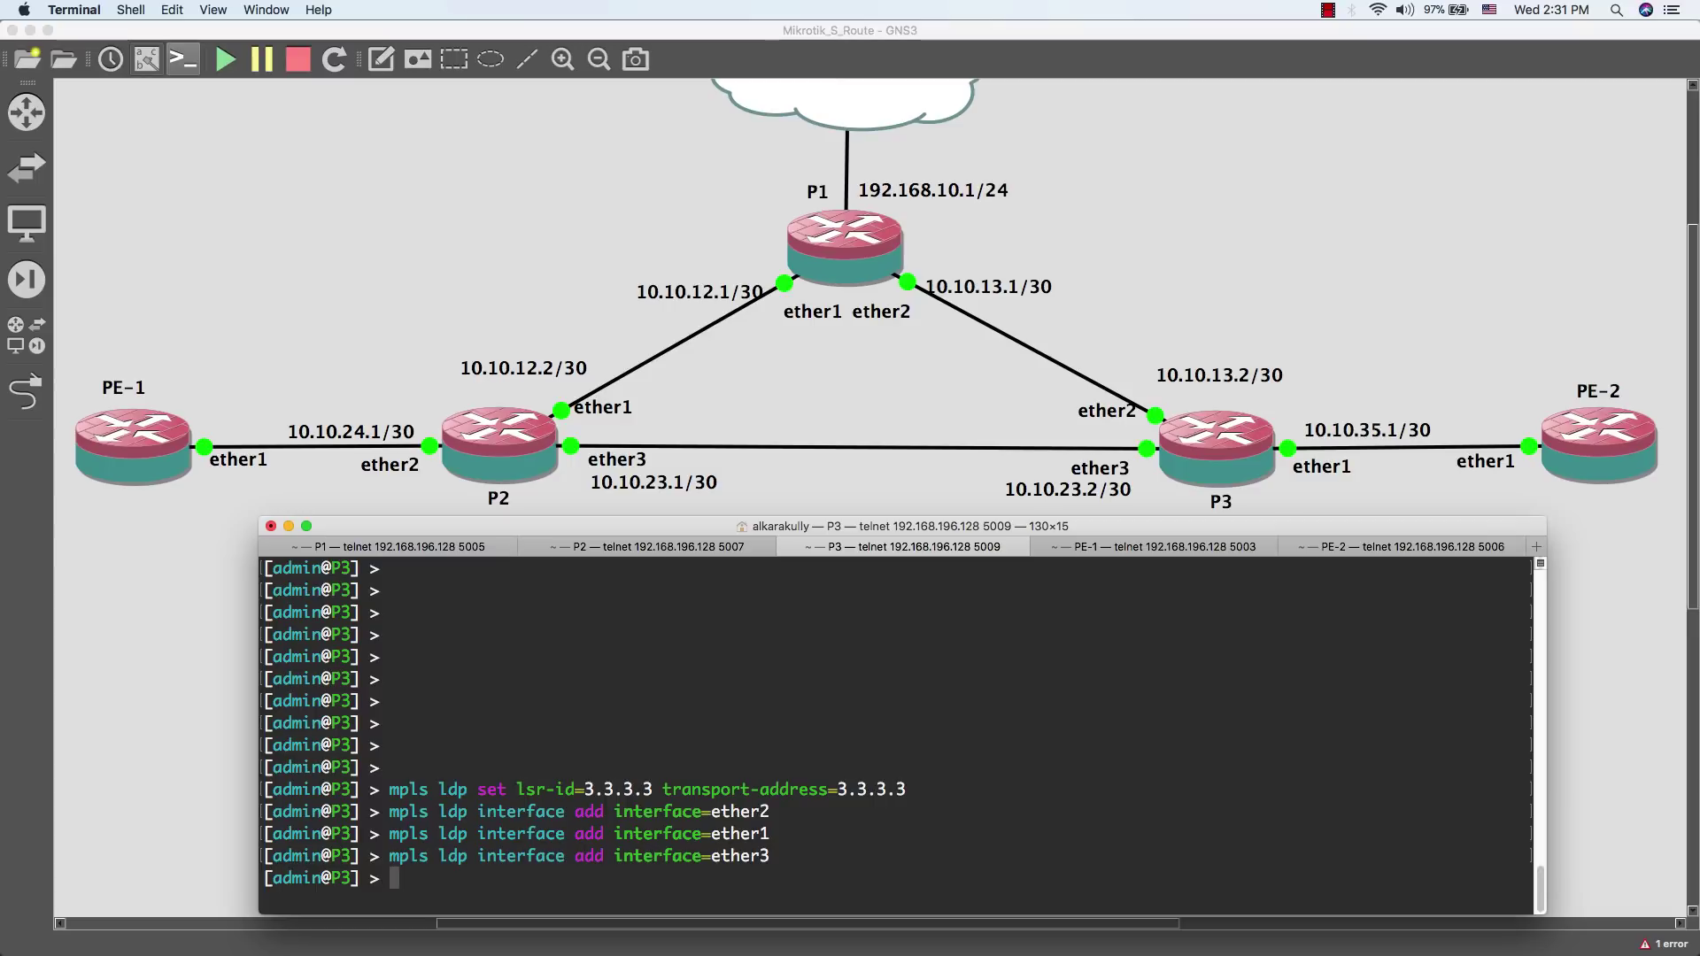
Step: On router PE-1, set the MPLS LDP LSR ID and transport address to 4.4.4.4
key(ctrl+Tab)
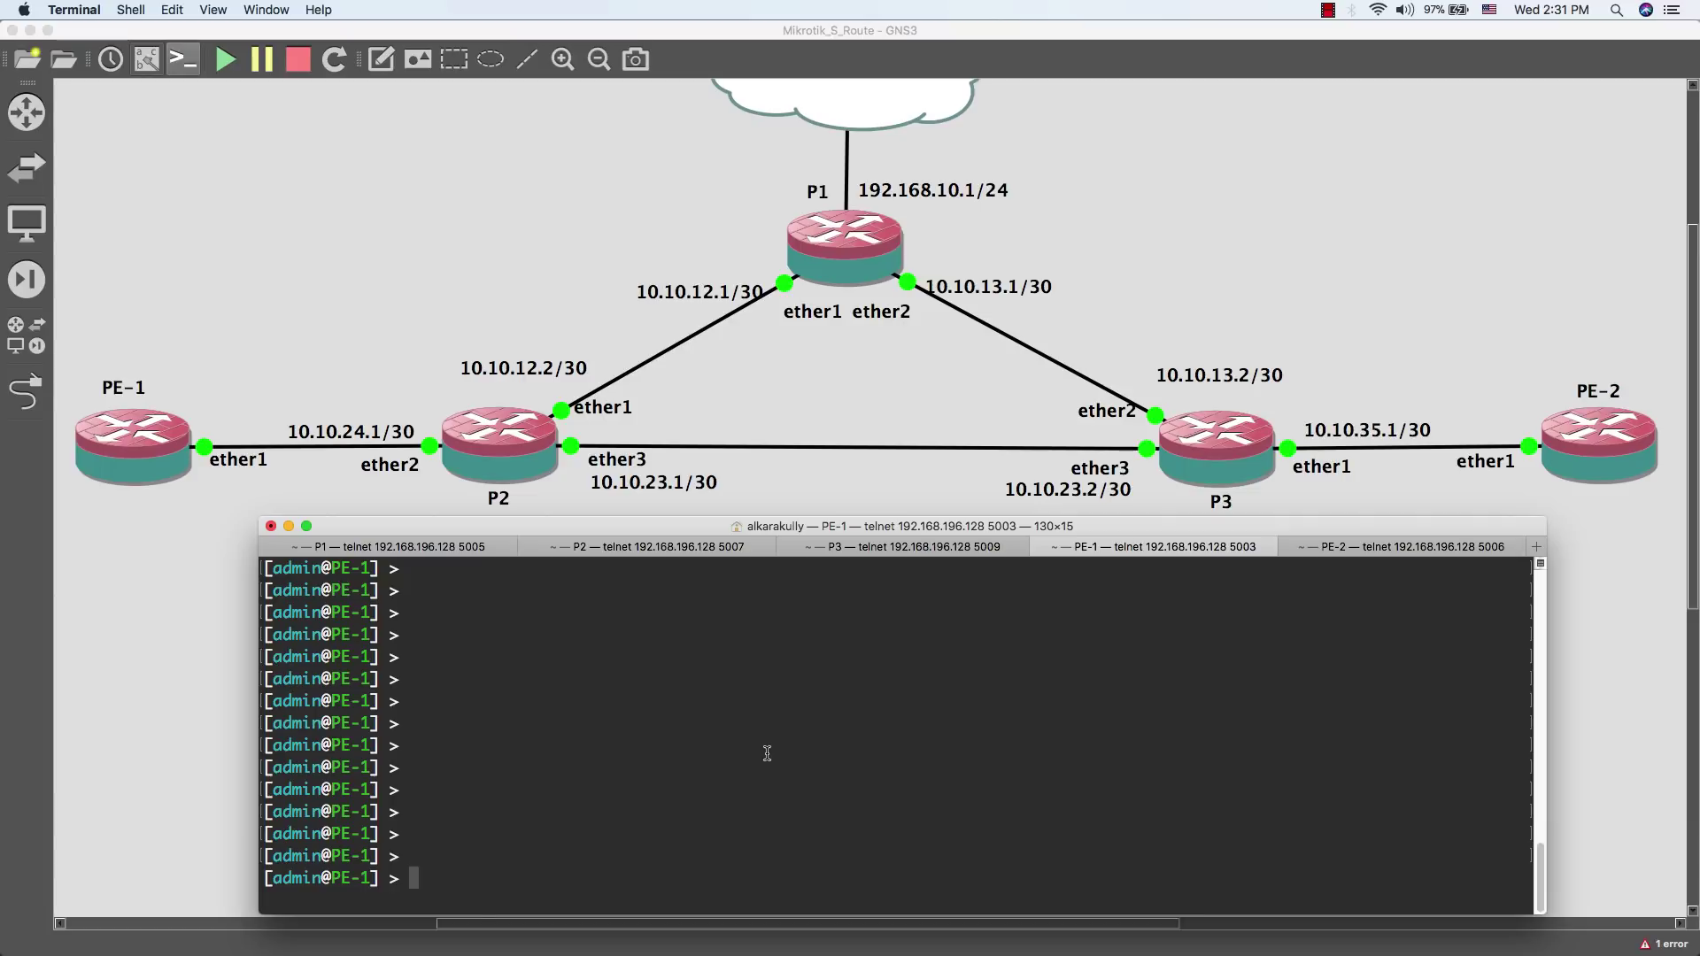
text(mpls ldp set lsr-id=)
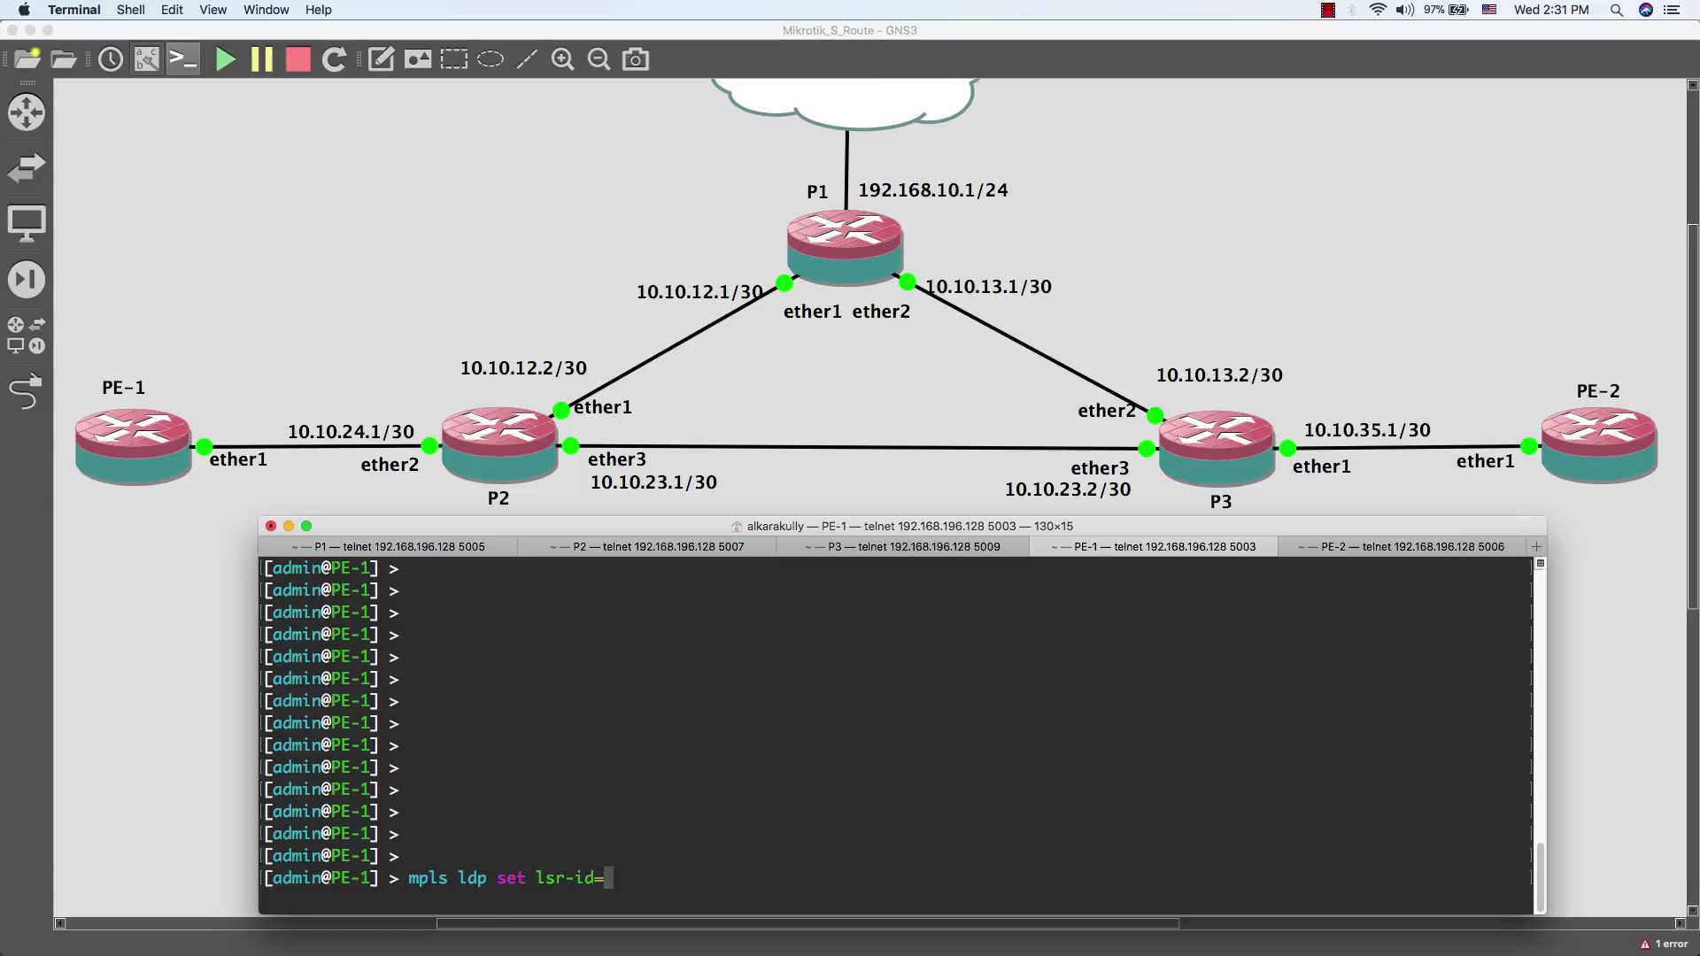
text(4.4.4.4 transport-address=4.4.4.4)
key(Return)
Step: Add ether1 as an MPLS LDP interface on router PE-1
text(mpls ldp interface add )
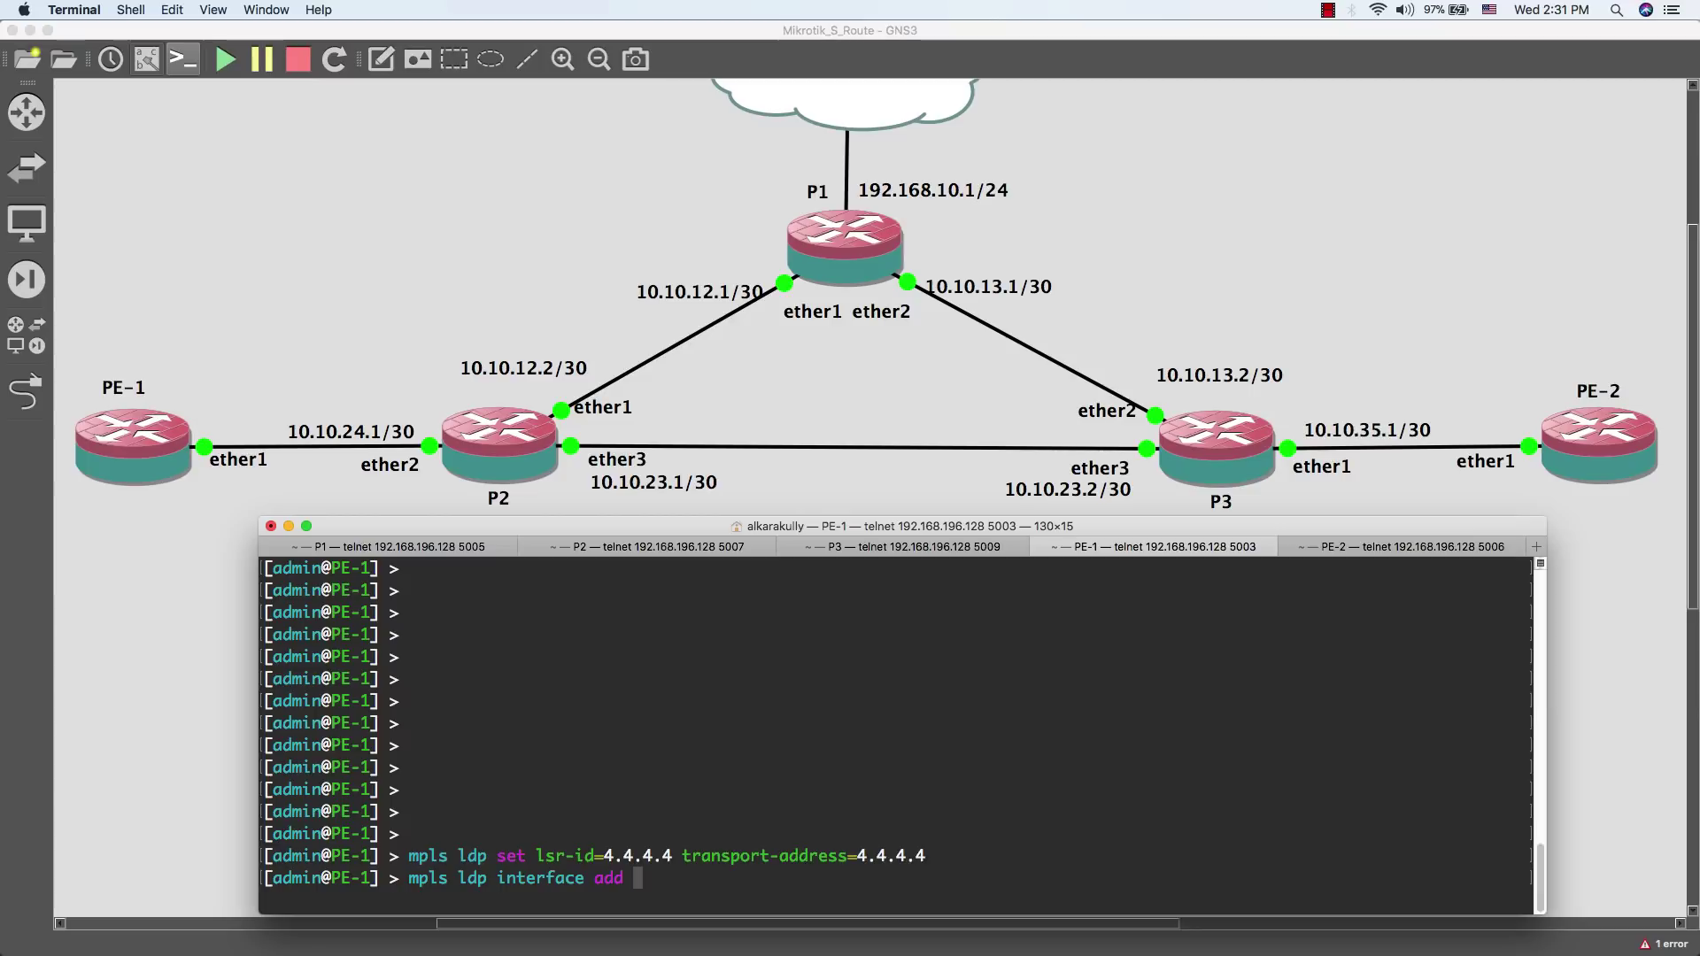
text(interface=ether1)
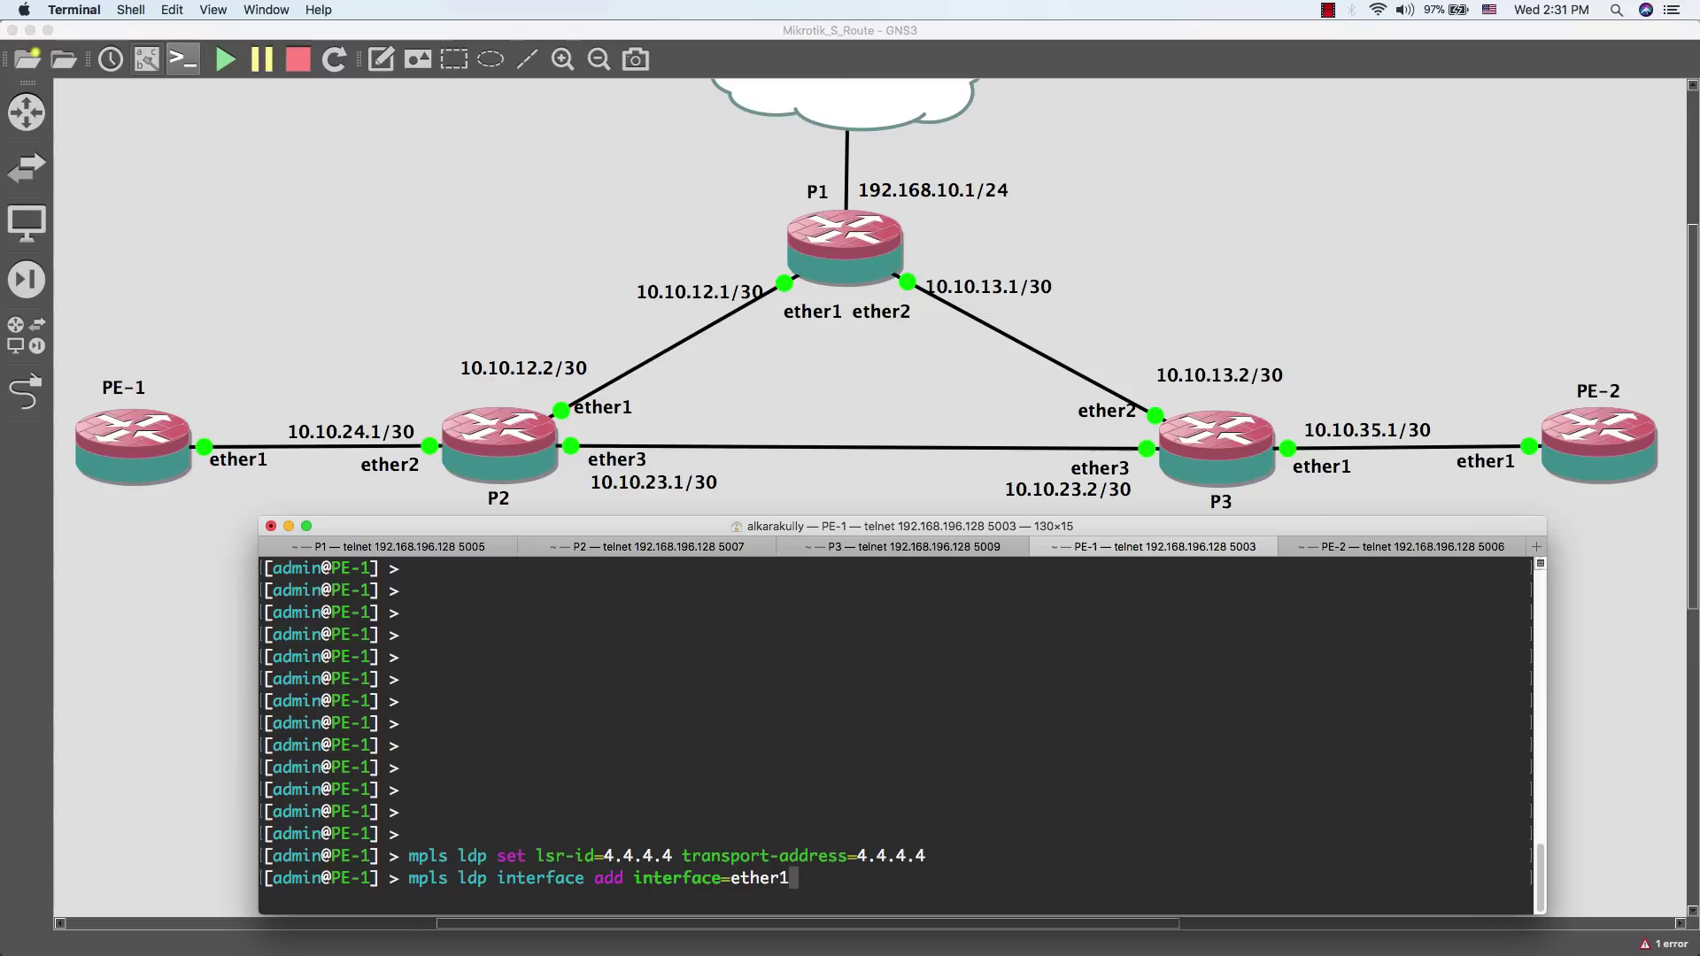
key(Return)
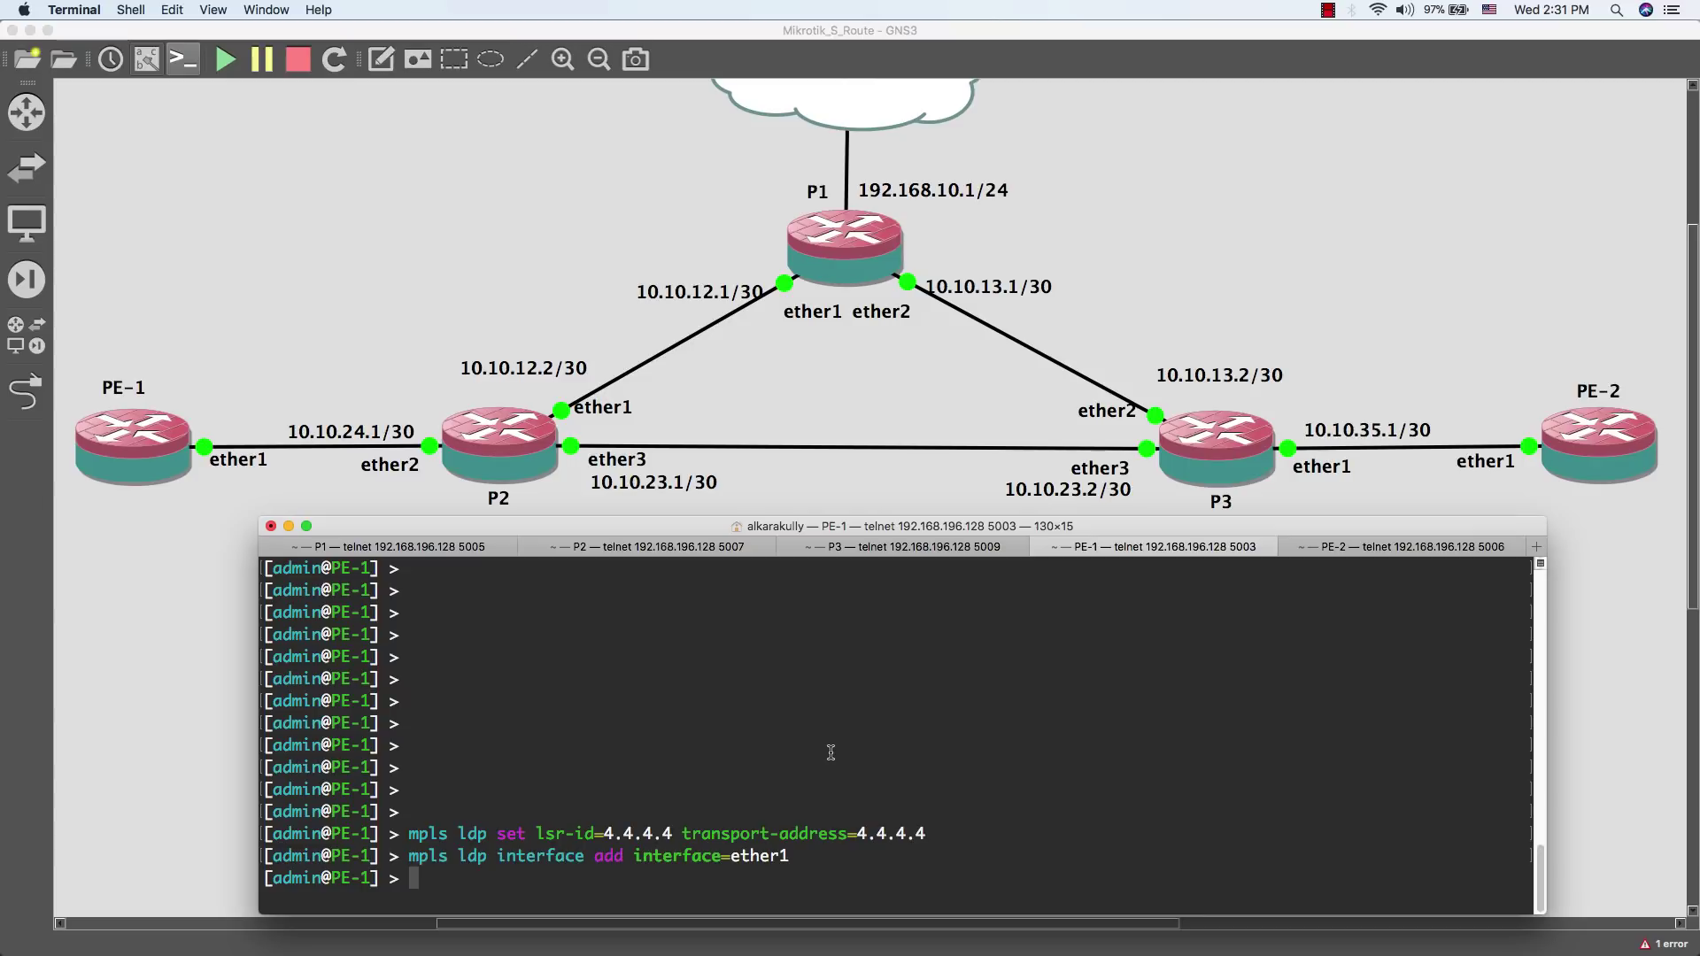
Step: On router PE-2, set the MPLS LDP LSR ID and transport address to 5.5.5.5
click(1360, 549)
text(mpls ldp set lsr-id=5.5.5.5)
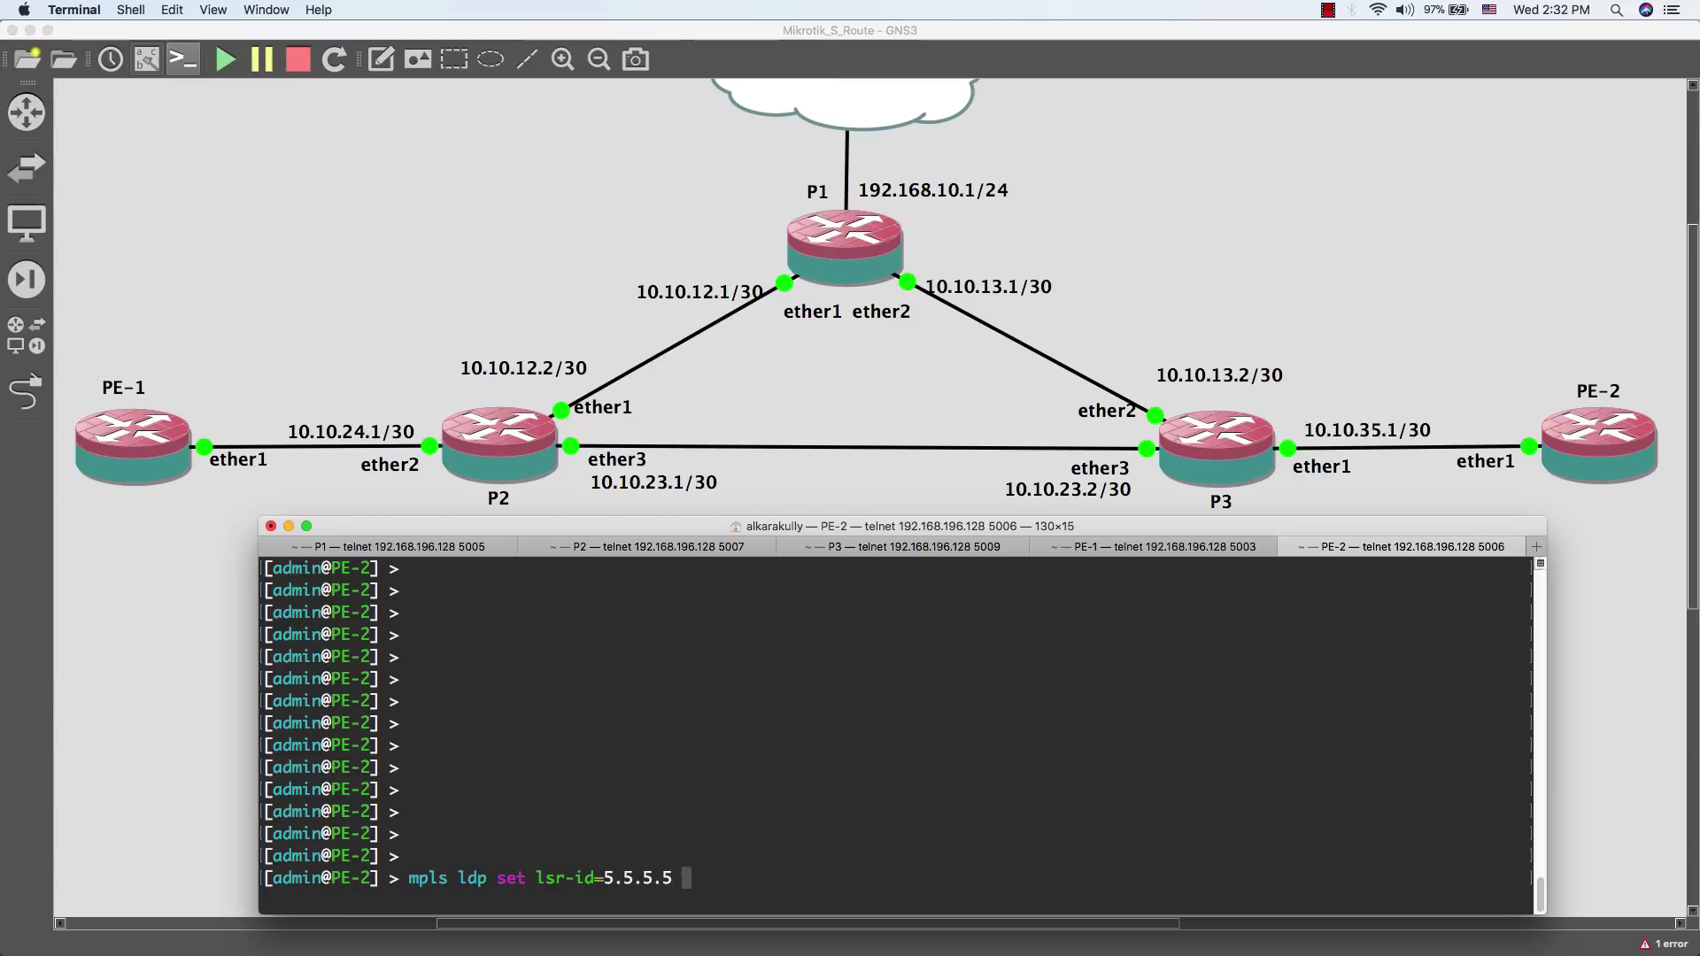
text( tra)
key(Tab)
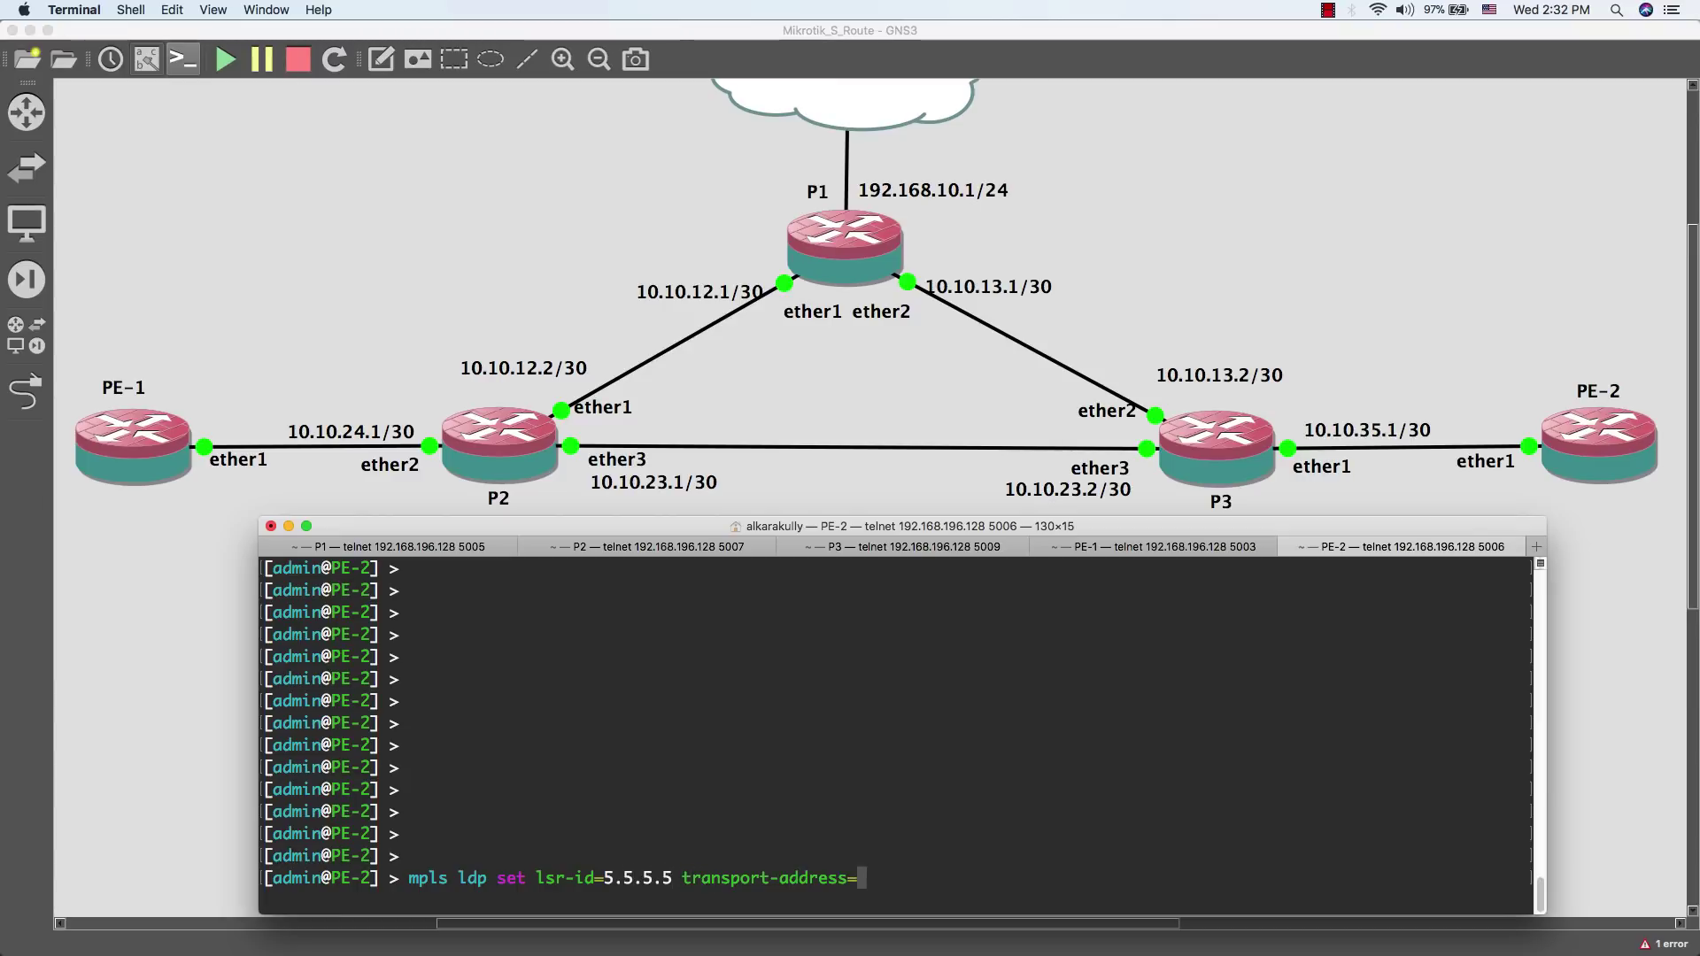
text(5.5.5.5)
key(Return)
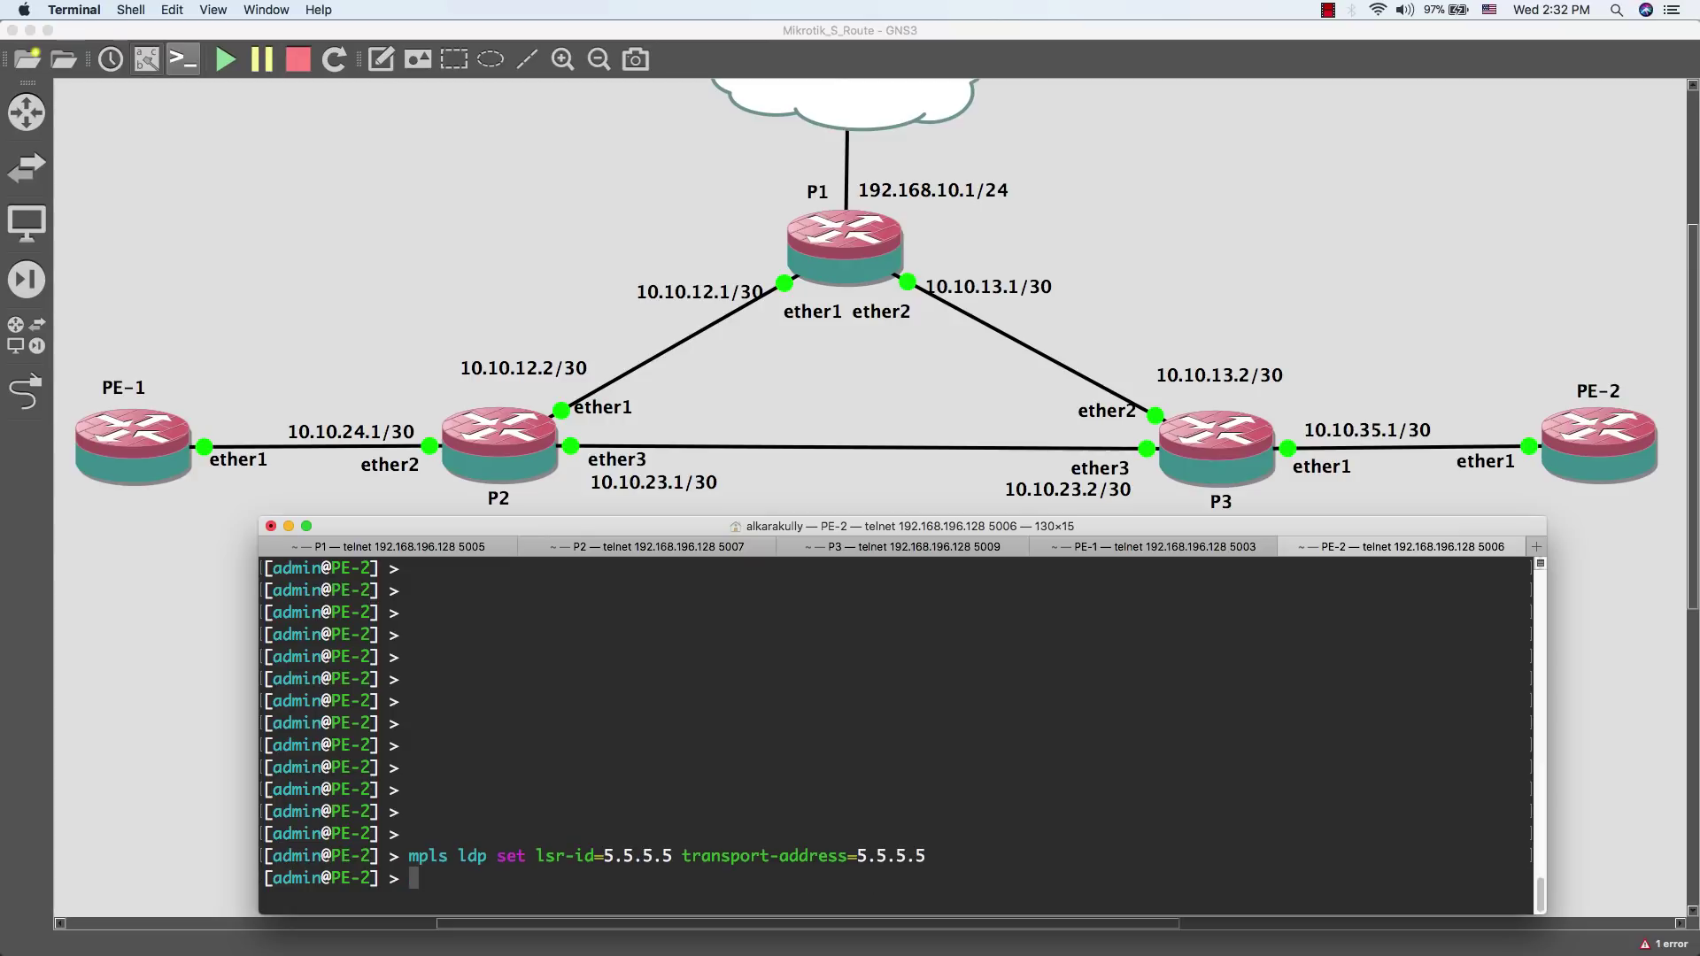
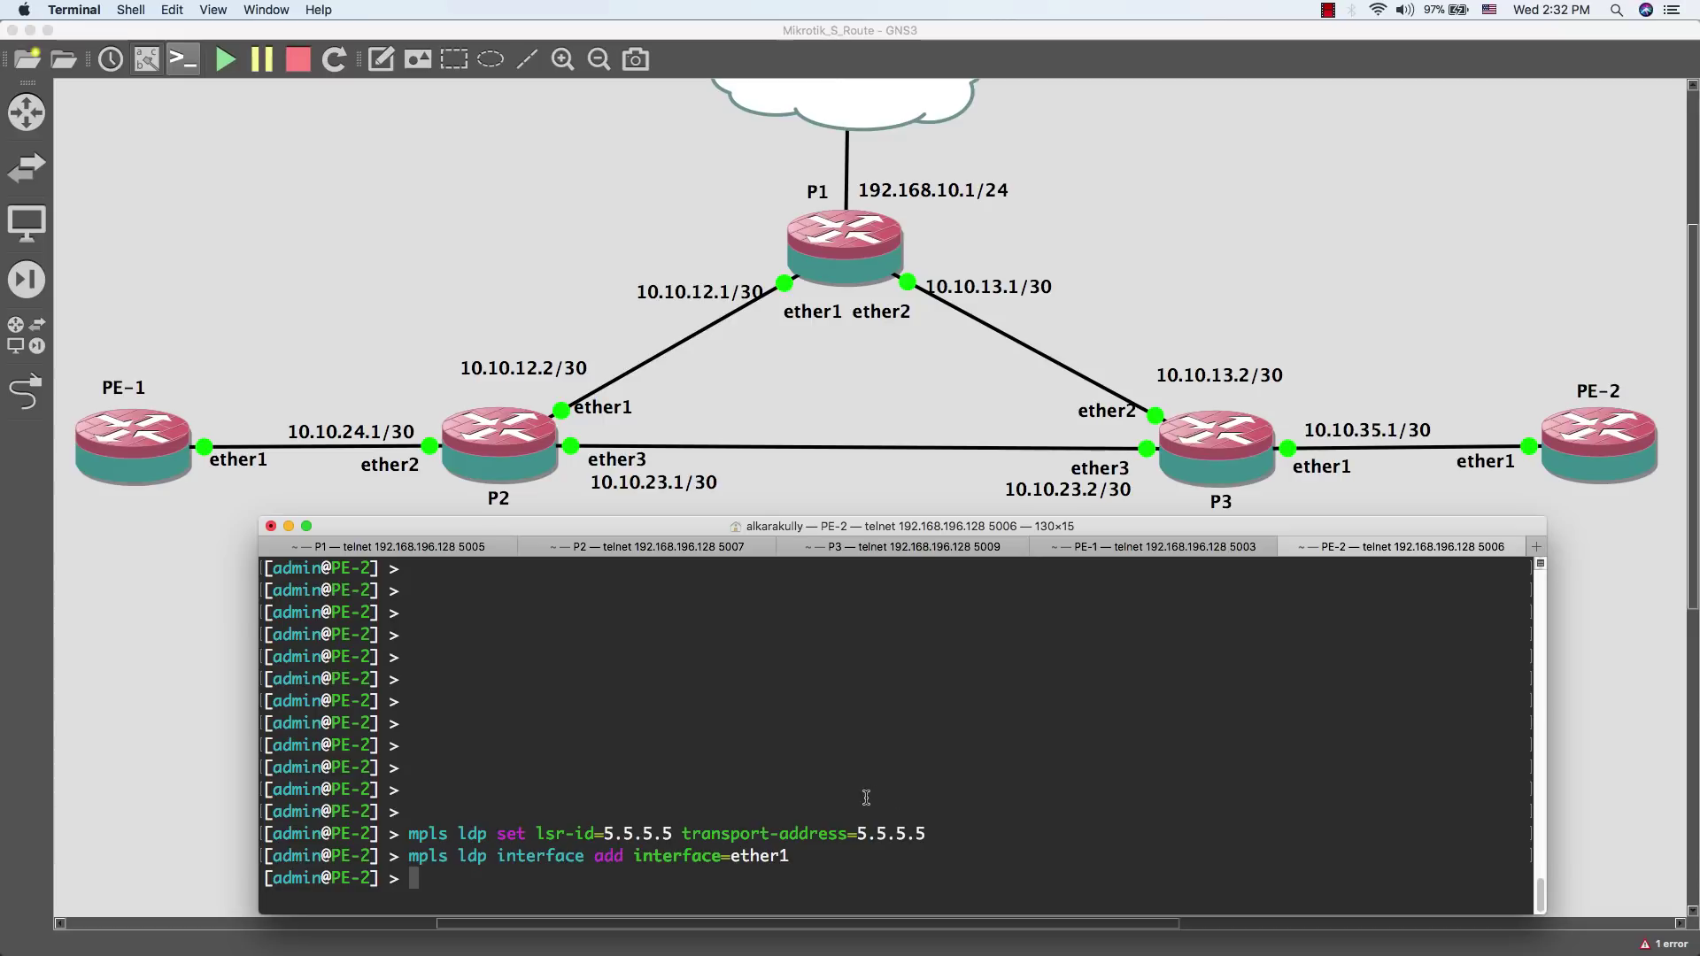
Step: Print the MPLS LDP neighbor list on router P1
click(437, 555)
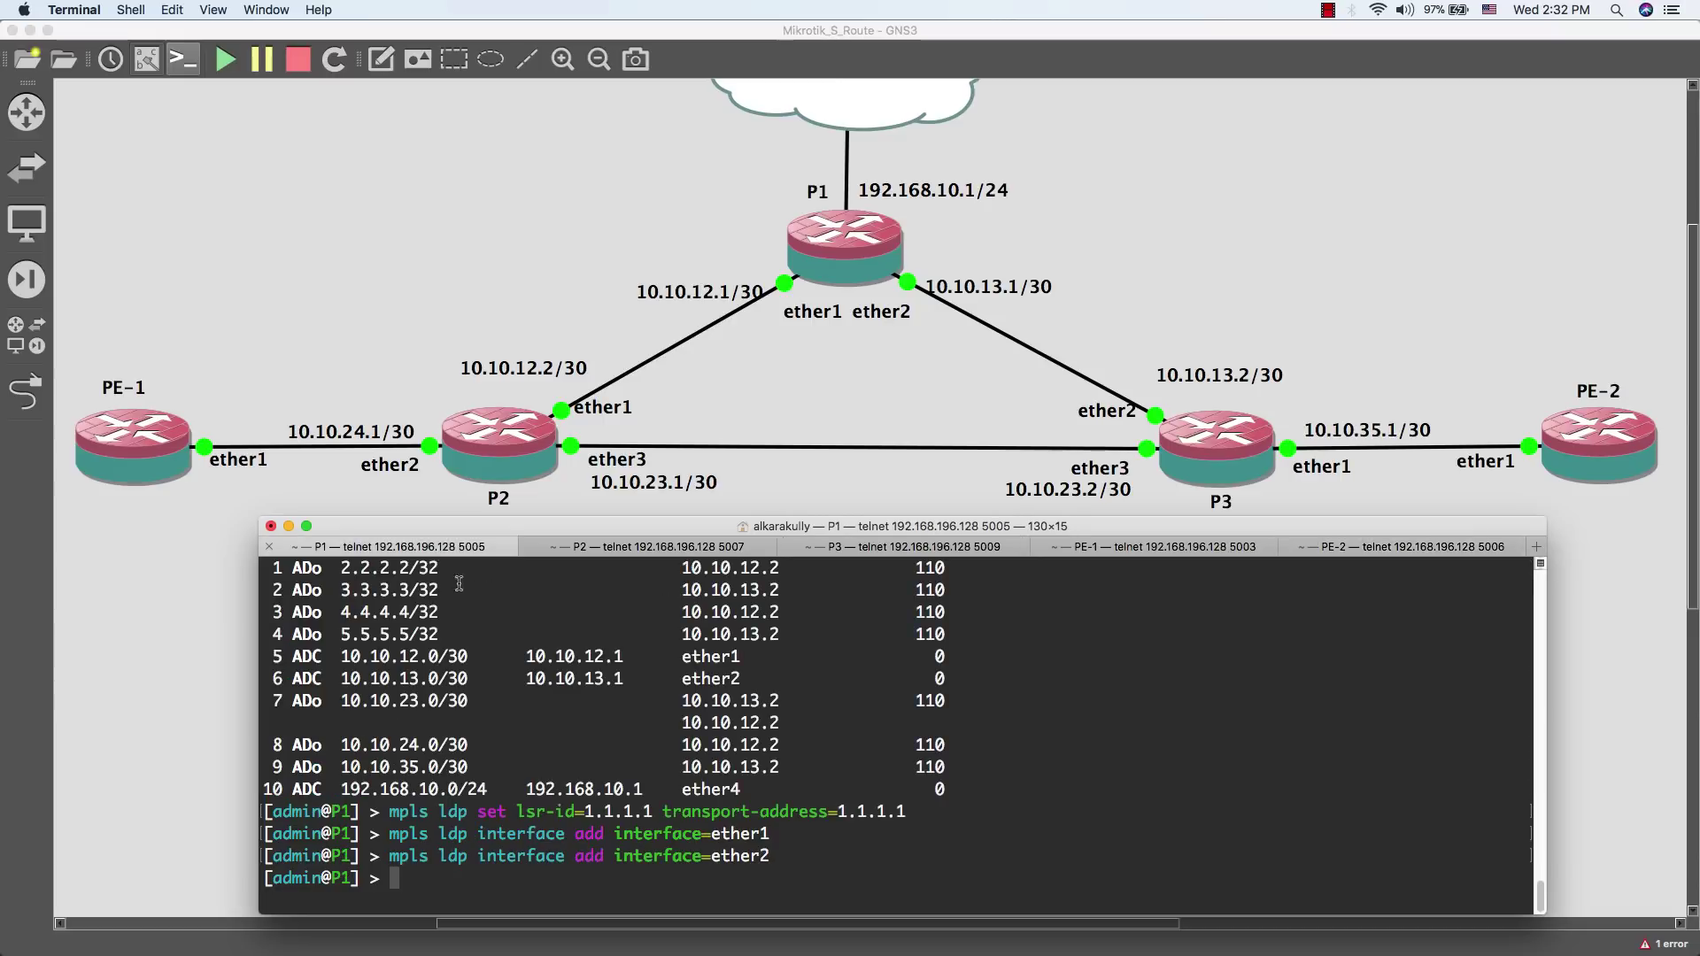
text(mpls ldp neighbor print)
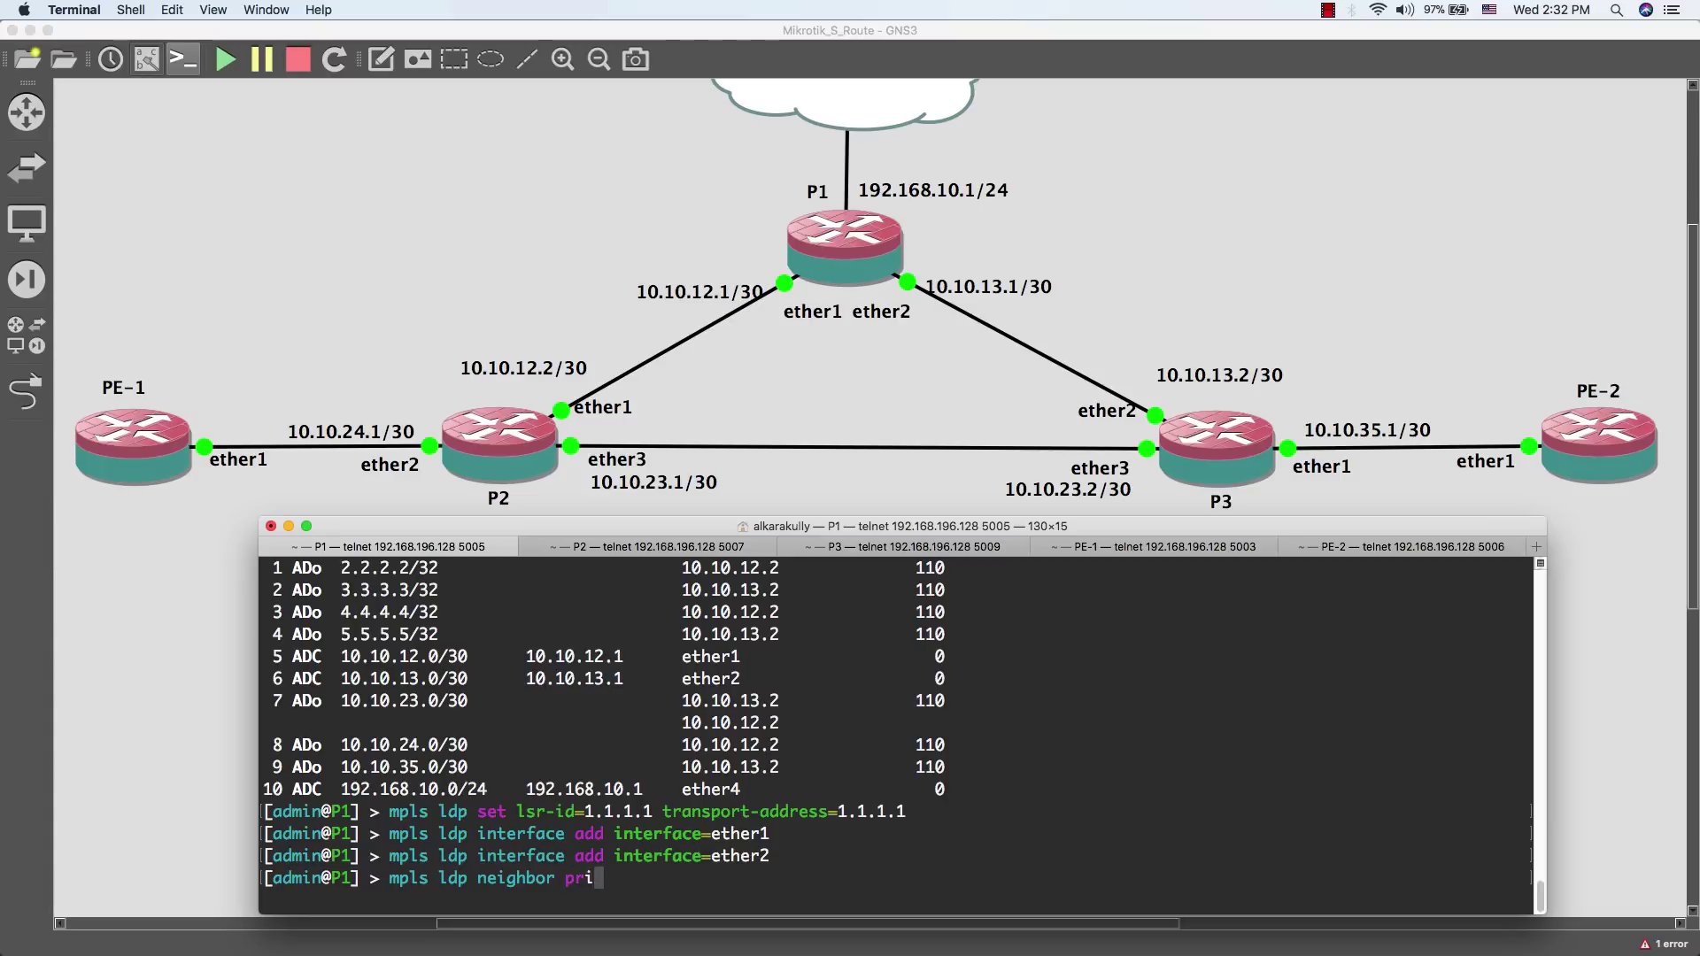
key(Return)
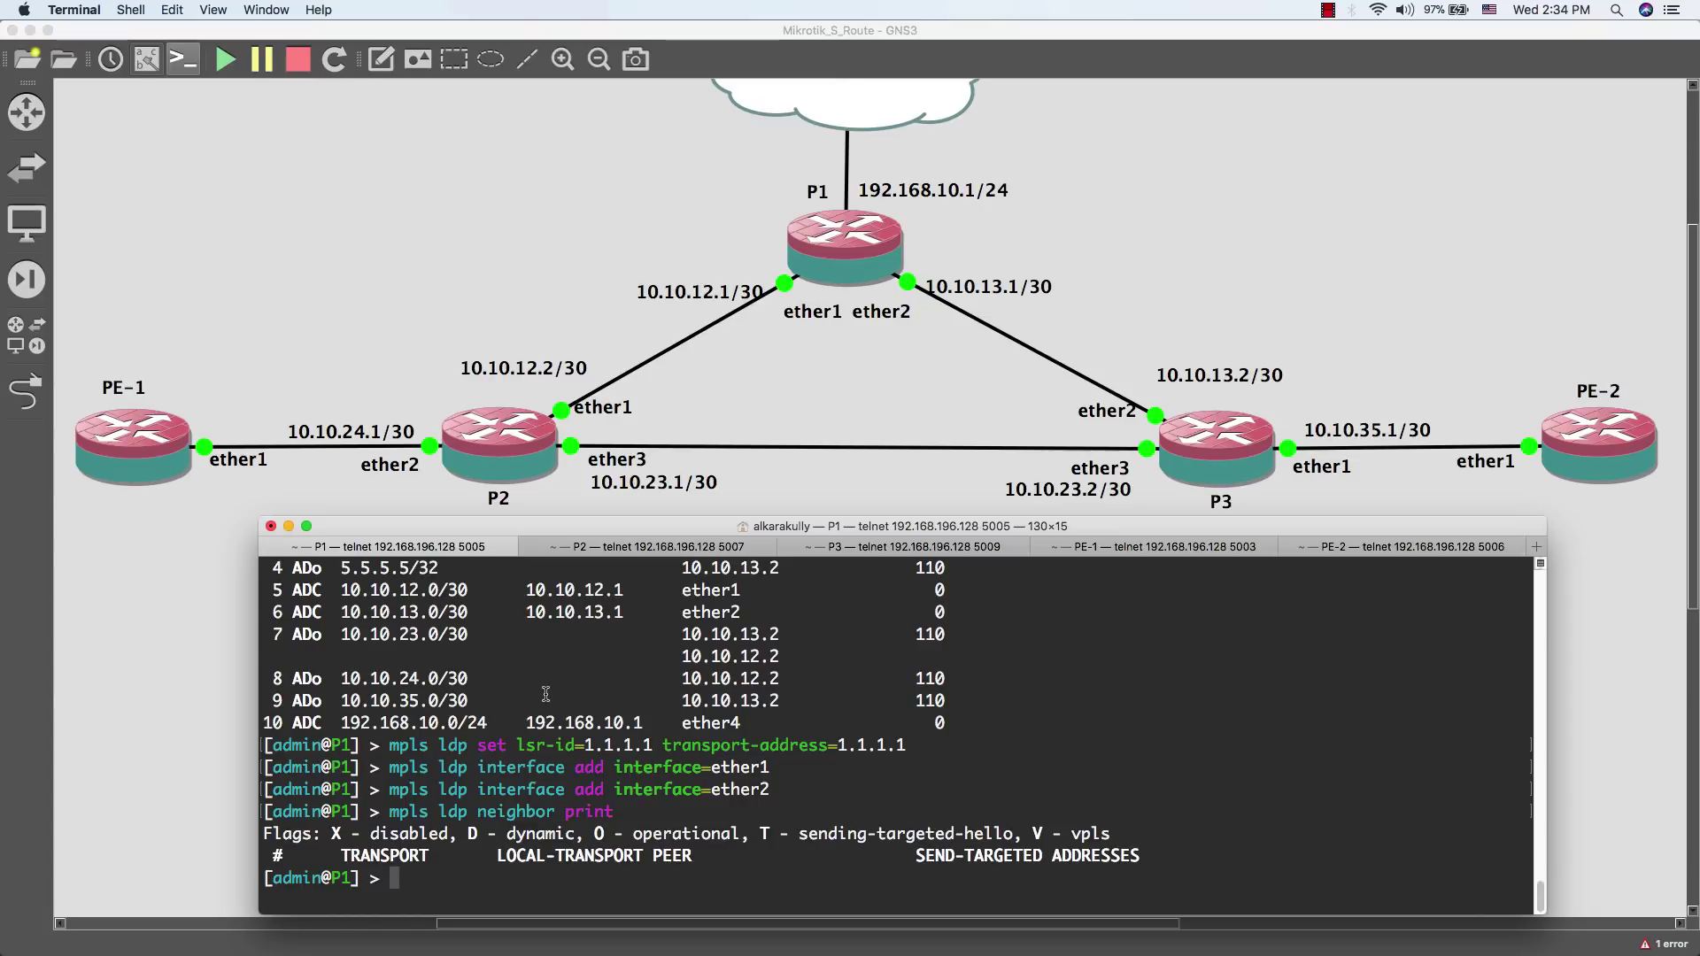
Step: Enable MPLS LDP on routers P1 and P2 by setting enabled=yes
text(mpls )
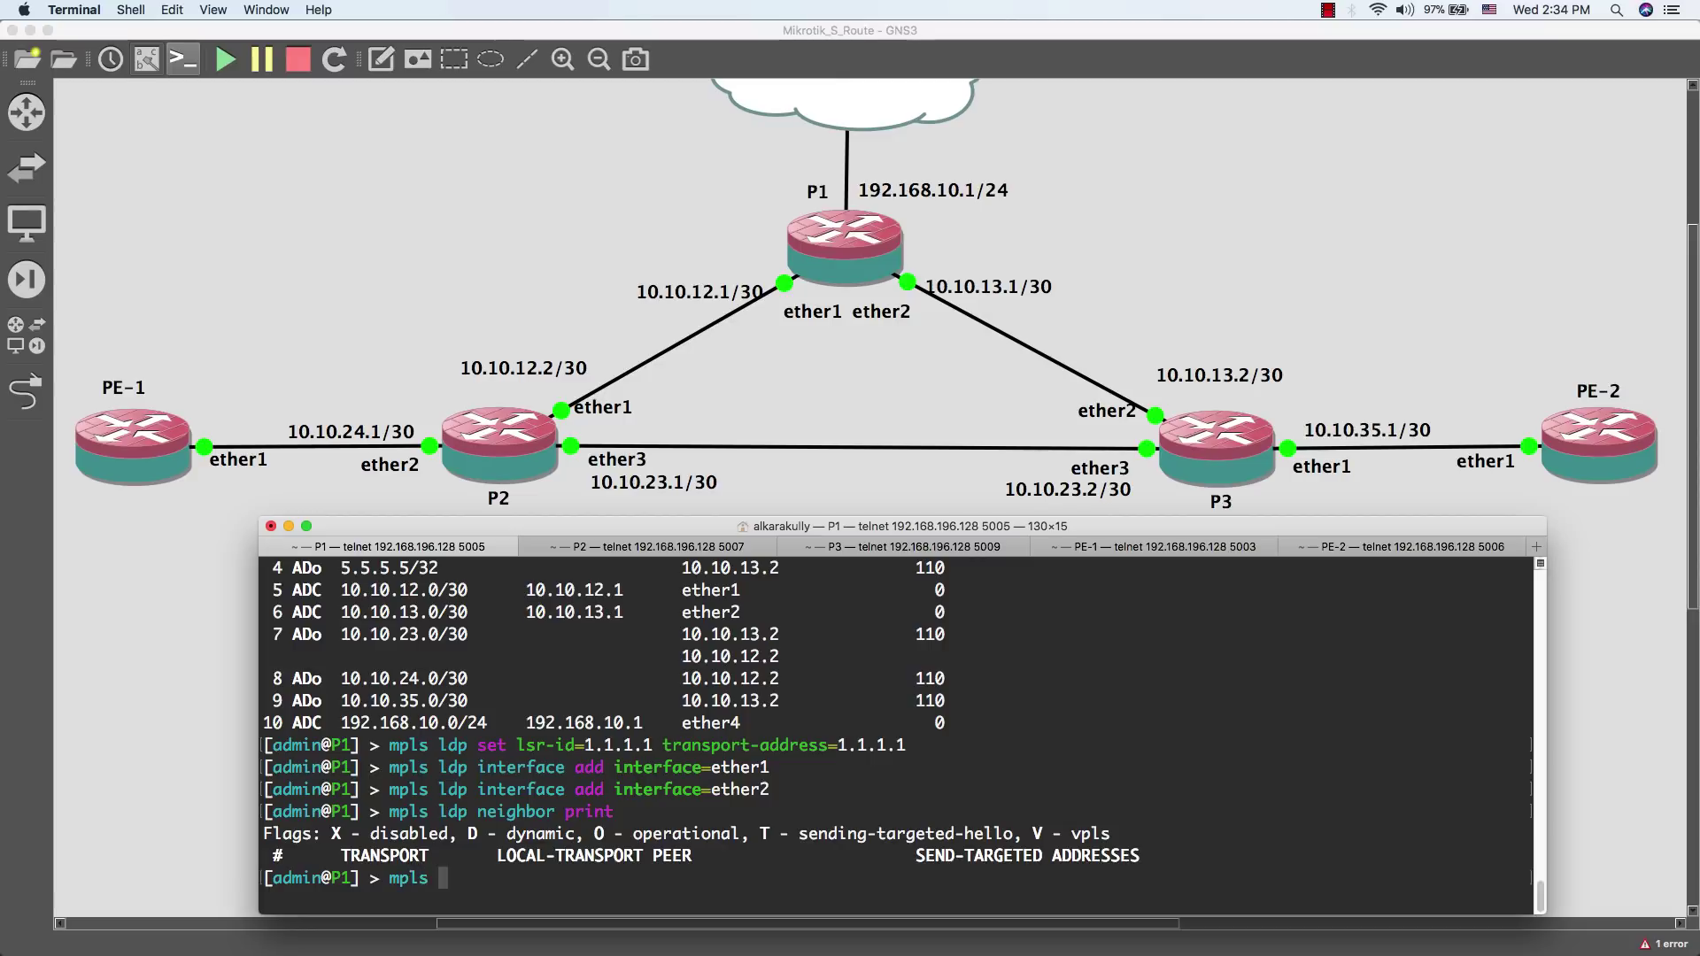
text(ldp set enabled=yes)
key(super+shift+bracketright)
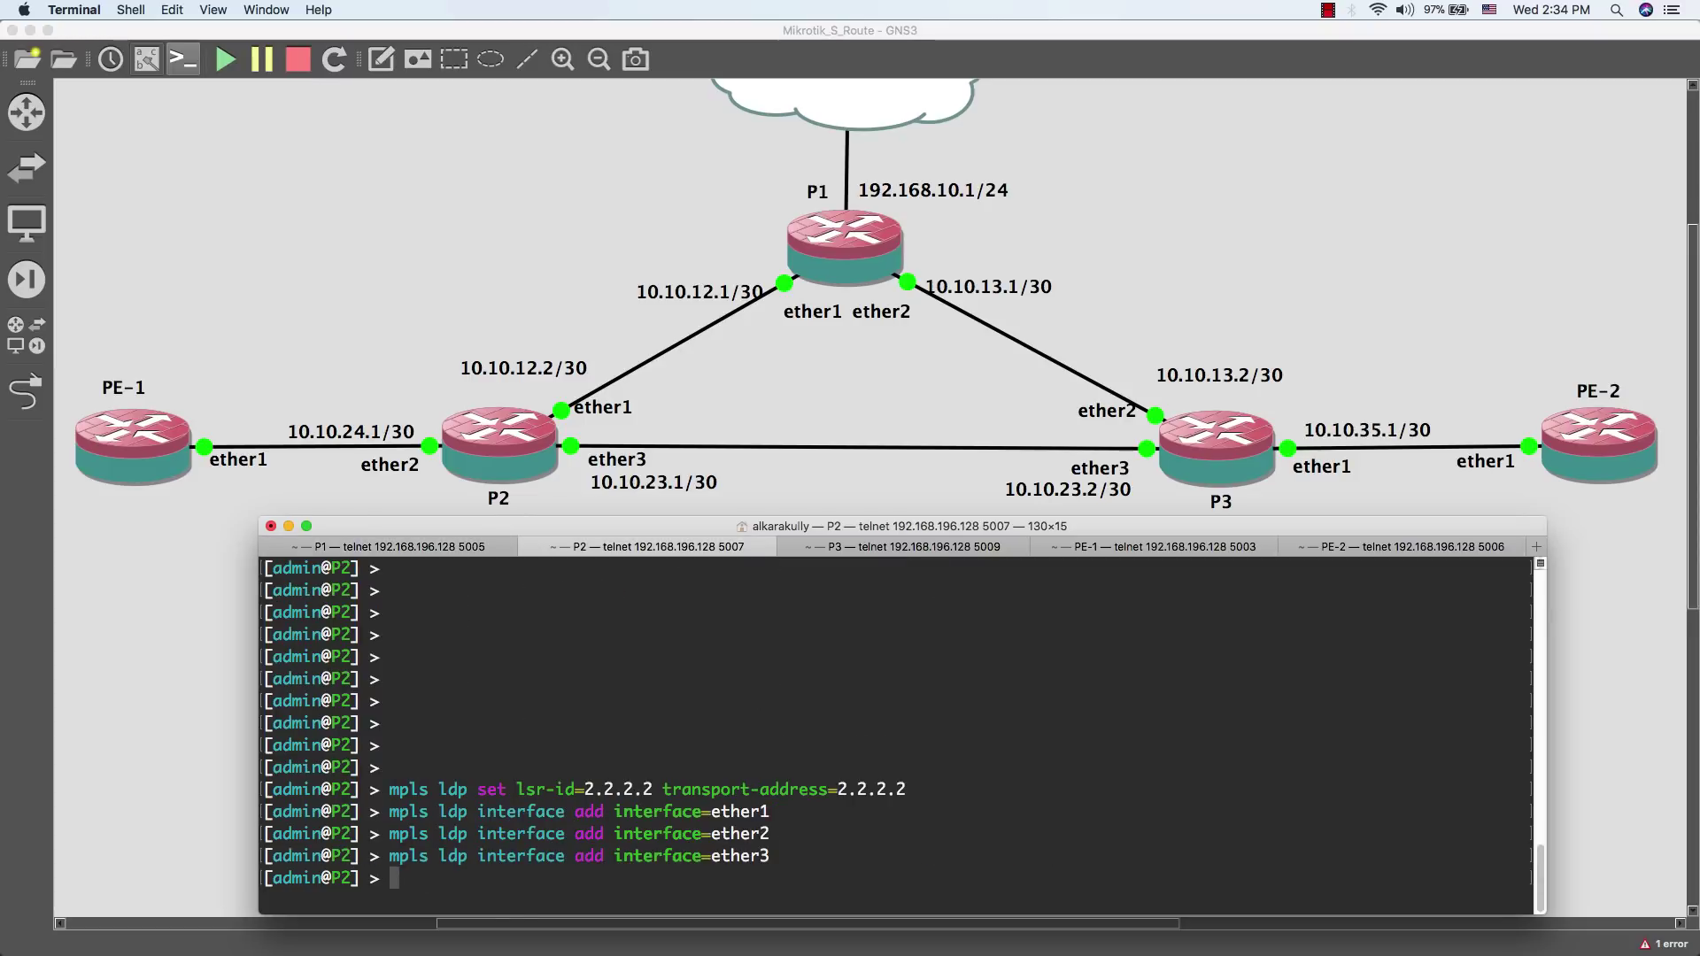
text(mpls ldp set e)
key(Tab)
text(yes)
key(Return)
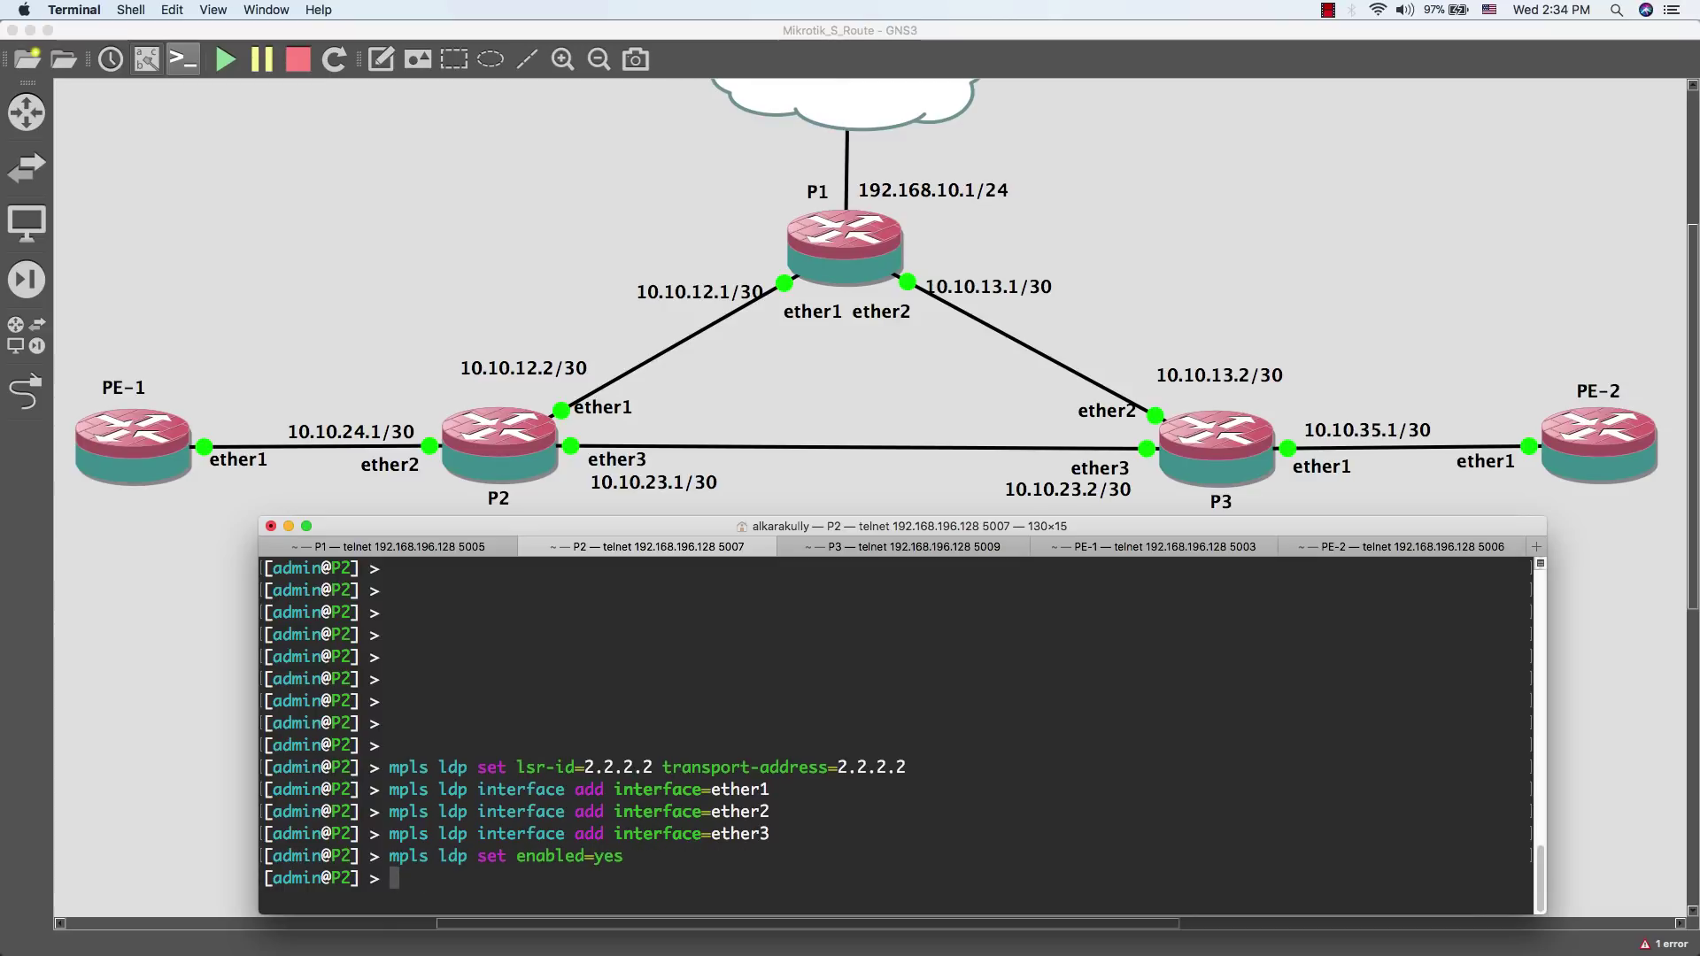
Step: Enable MPLS LDP on routers P3 and PE-1 by setting enabled=yes
click(824, 554)
text(mpls ldp set enabled=yes)
key(Return)
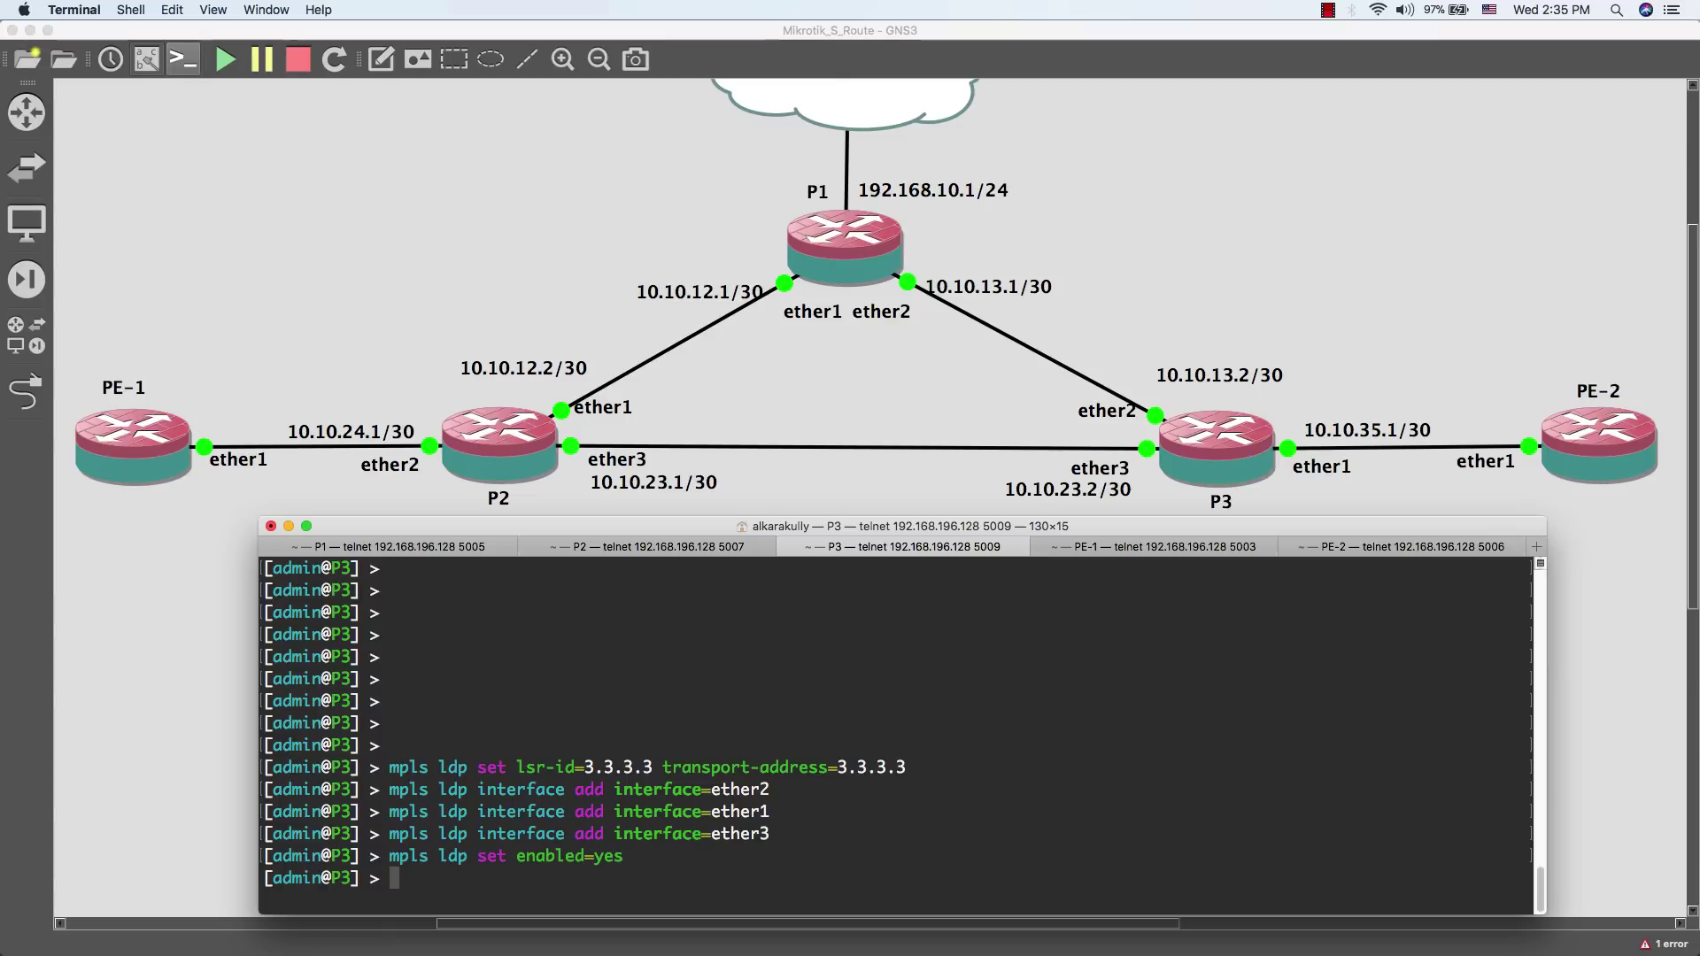
click(1080, 544)
text(mpls ldp )
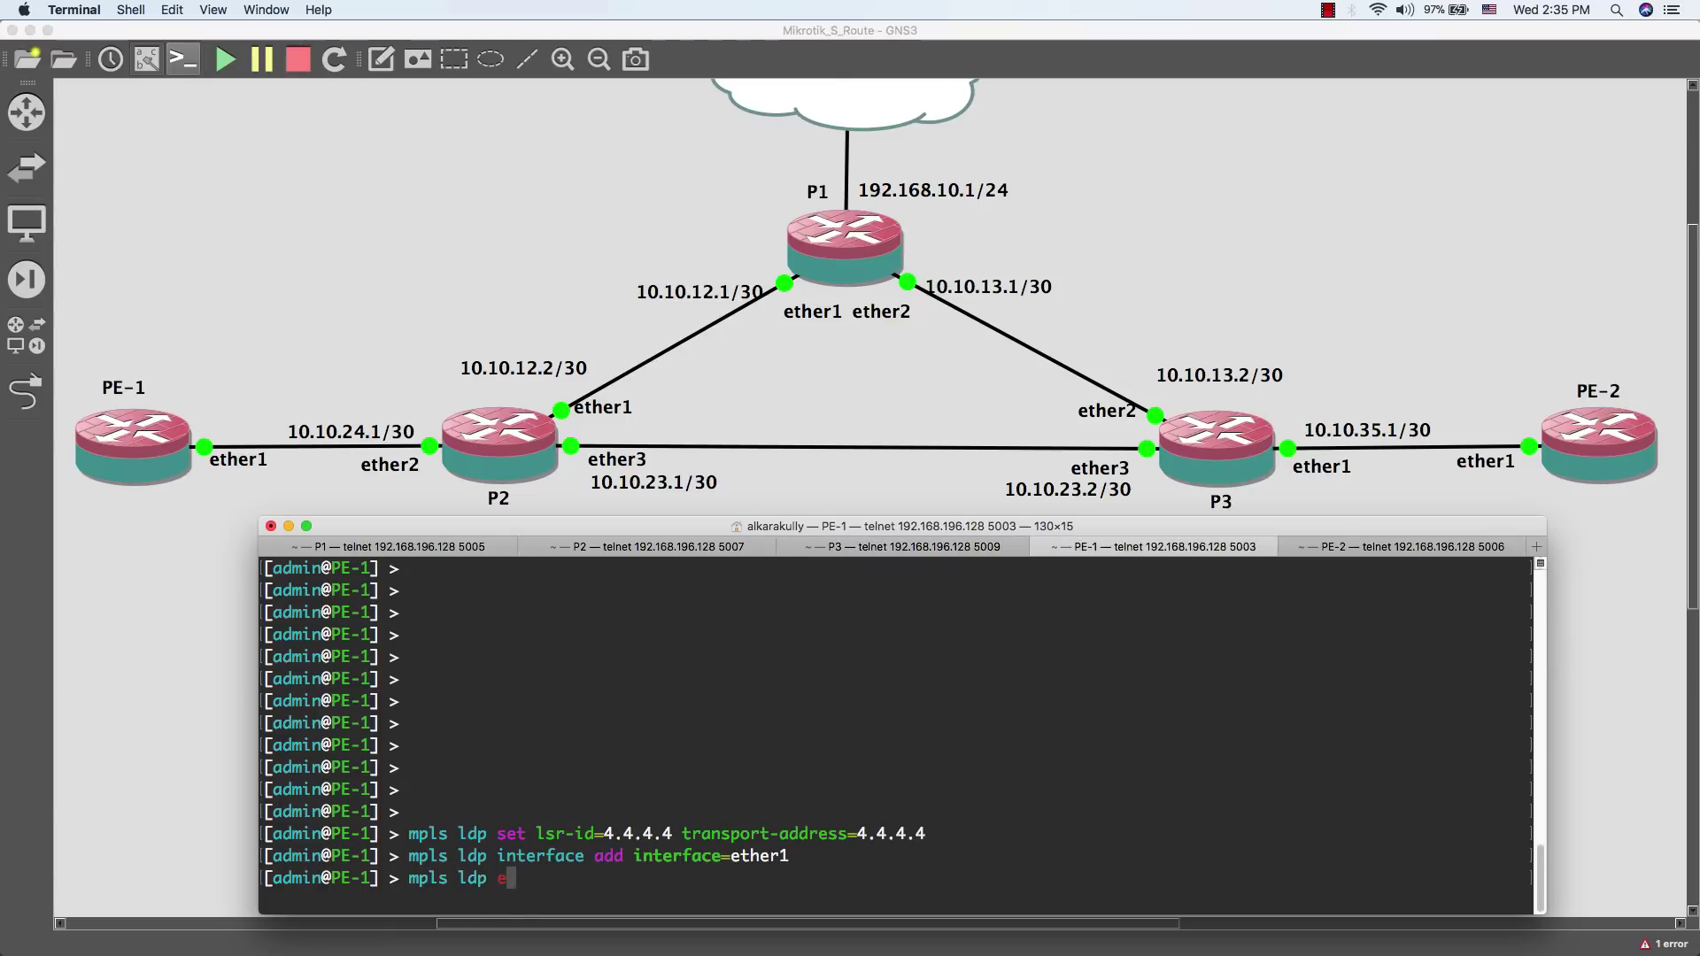
text(set enabled=yes)
key(Return)
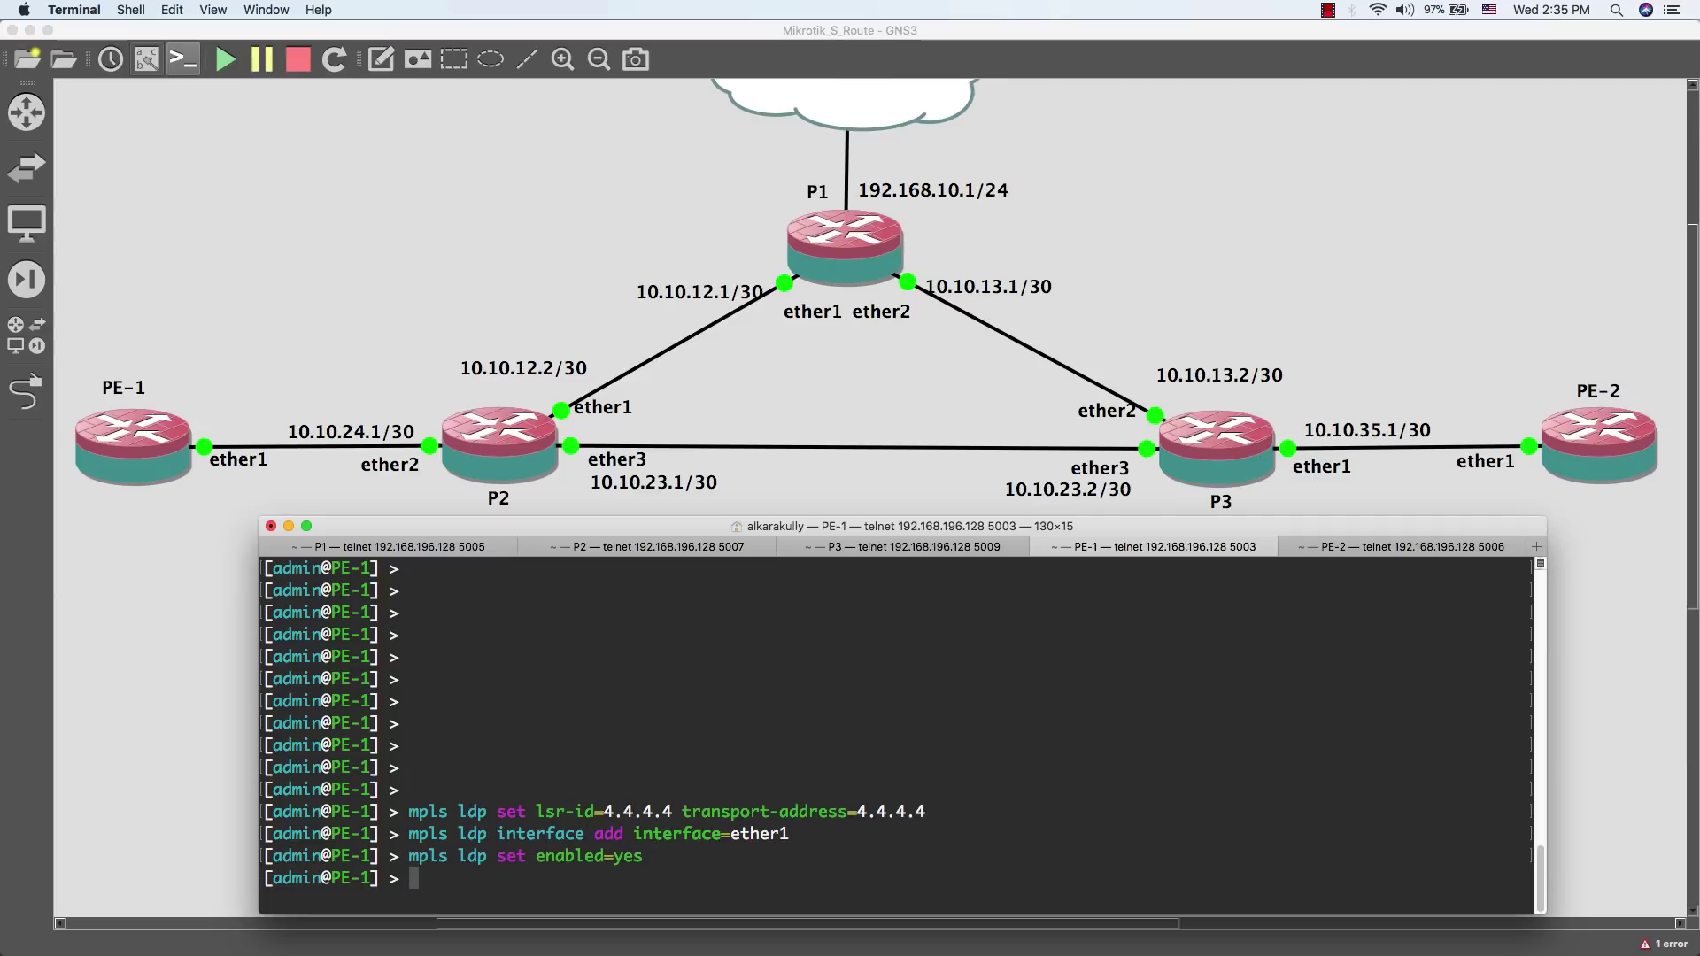
Step: Enable MPLS LDP on router PE-2 by setting enabled=yes
click(1319, 549)
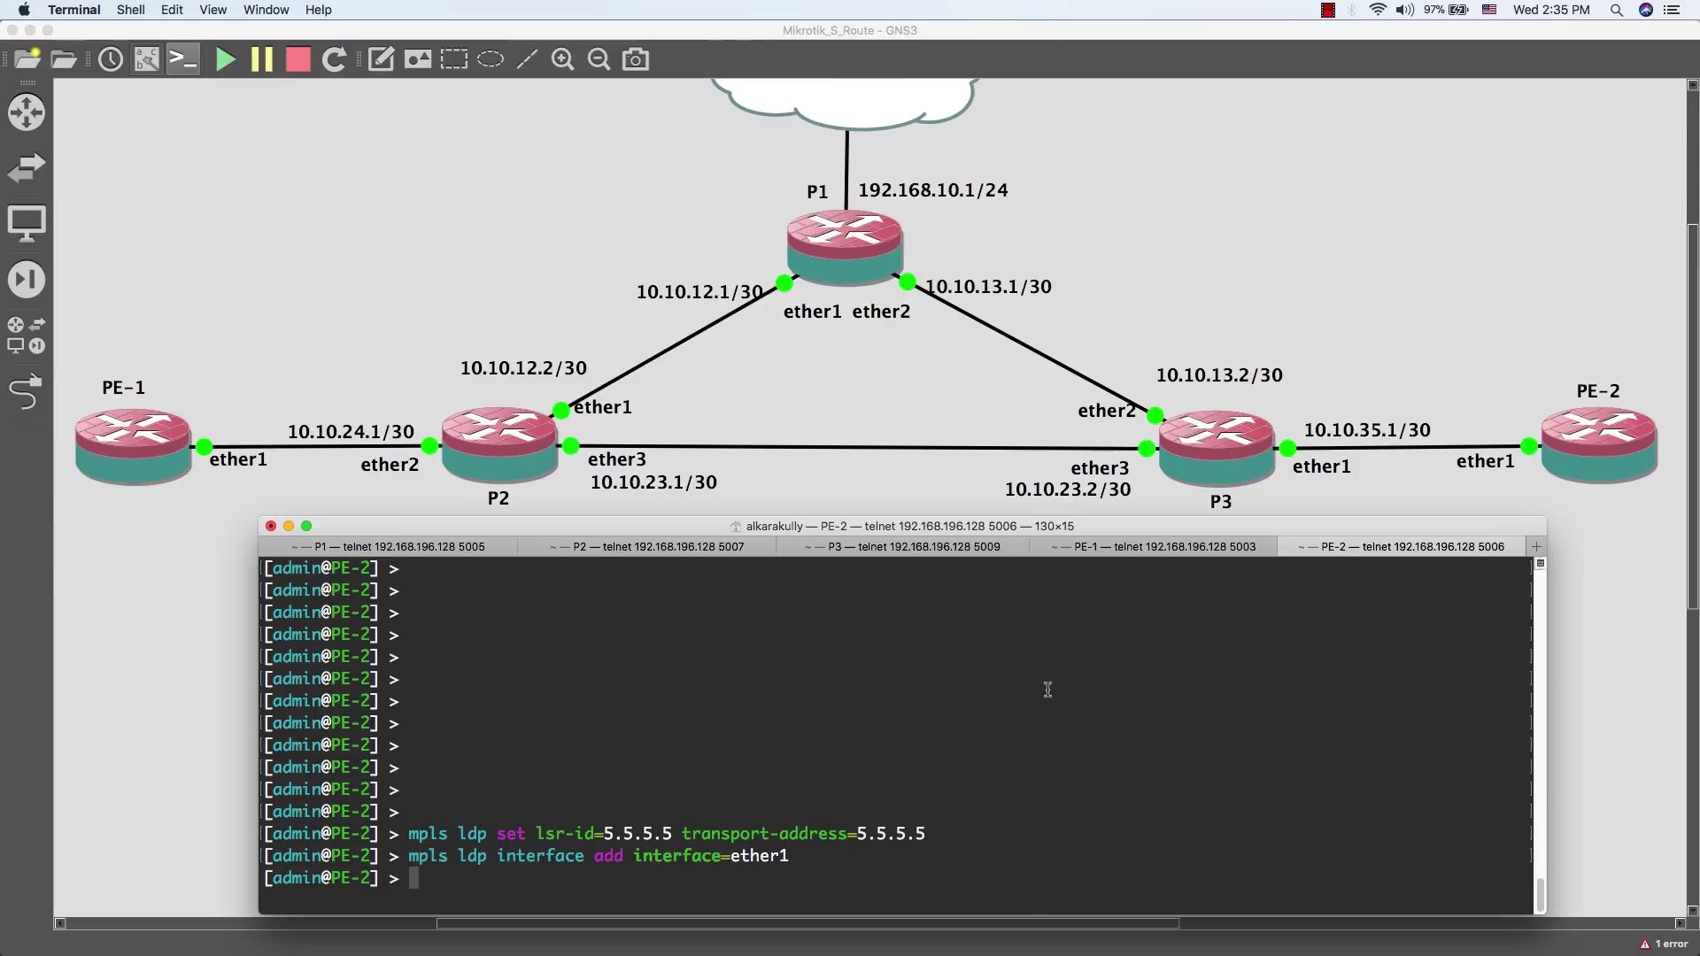
text(mpls ldp set enabled=yes)
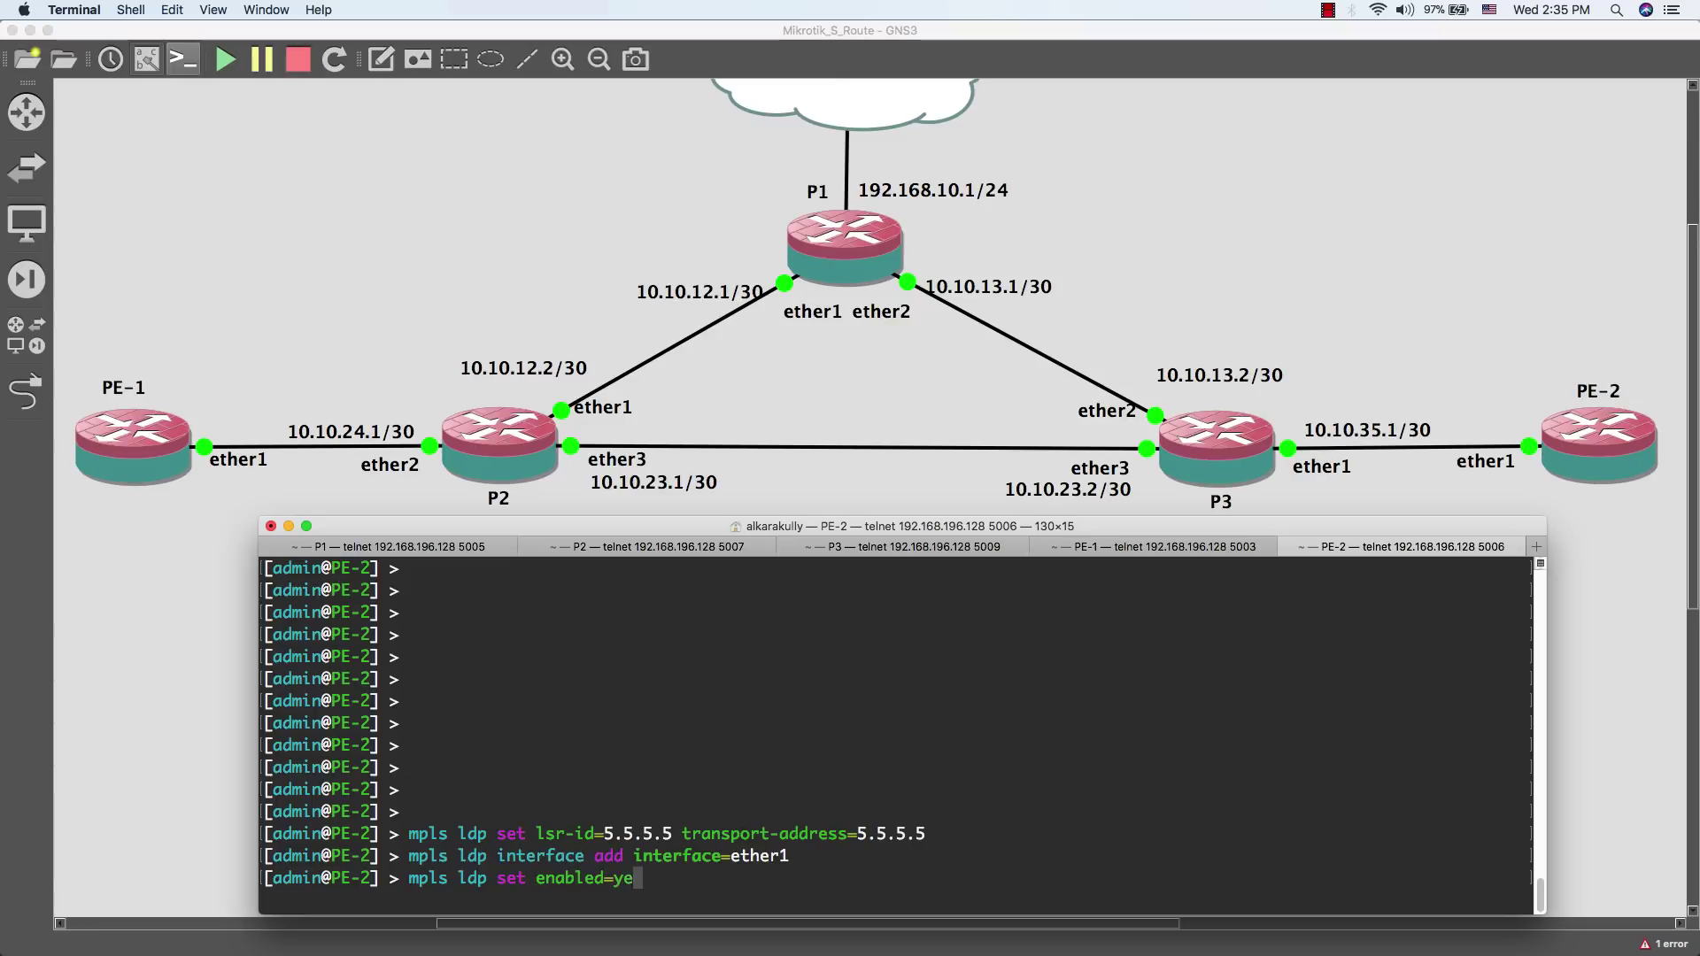
key(Return)
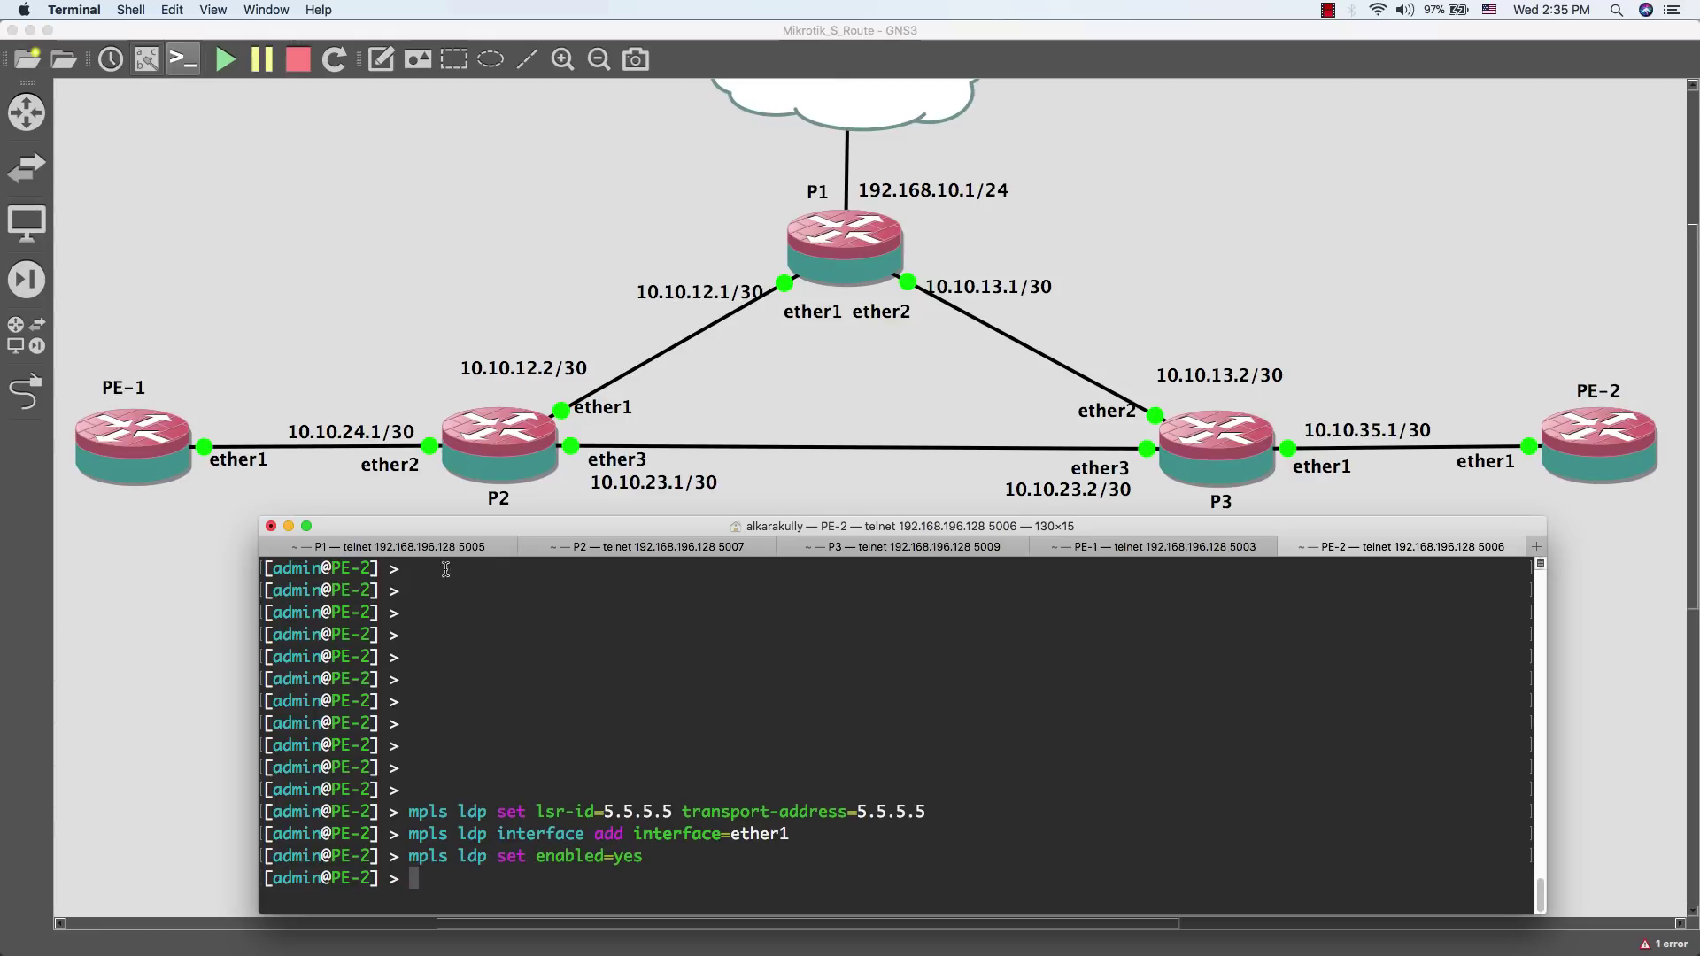
Step: Reapply the MPLS LDP enabled=yes setting on router P1 and print its LDP neighbors
click(412, 556)
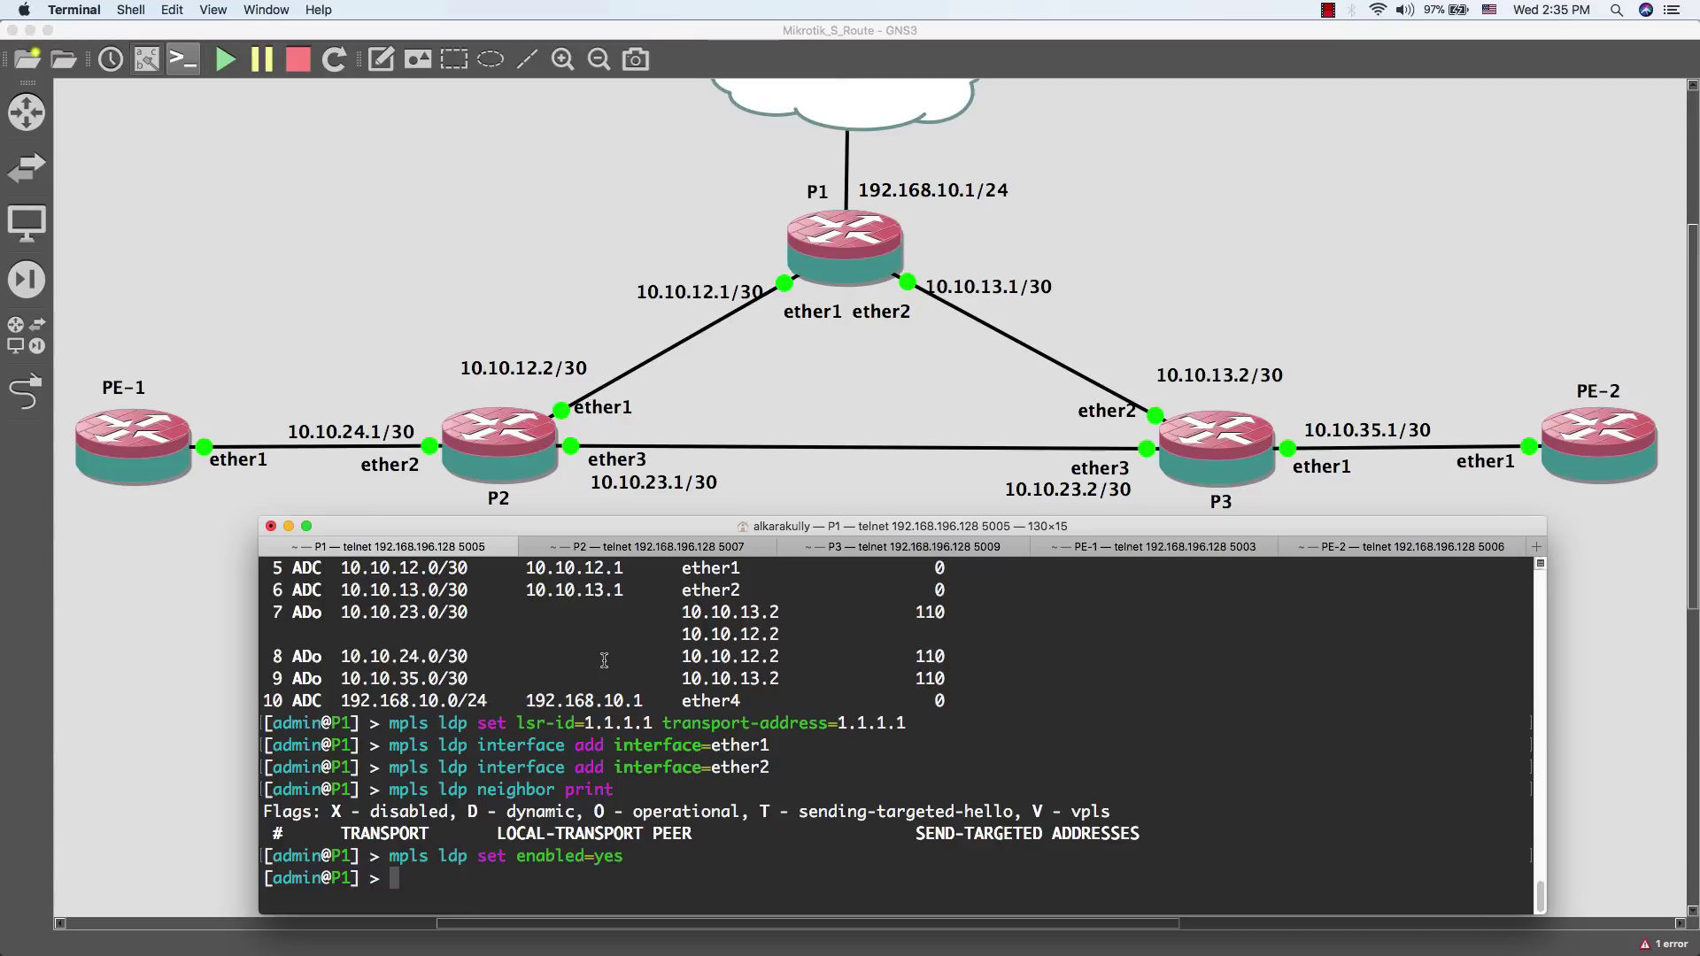
key(Up)
key(Return)
key(Up)
key(Up)
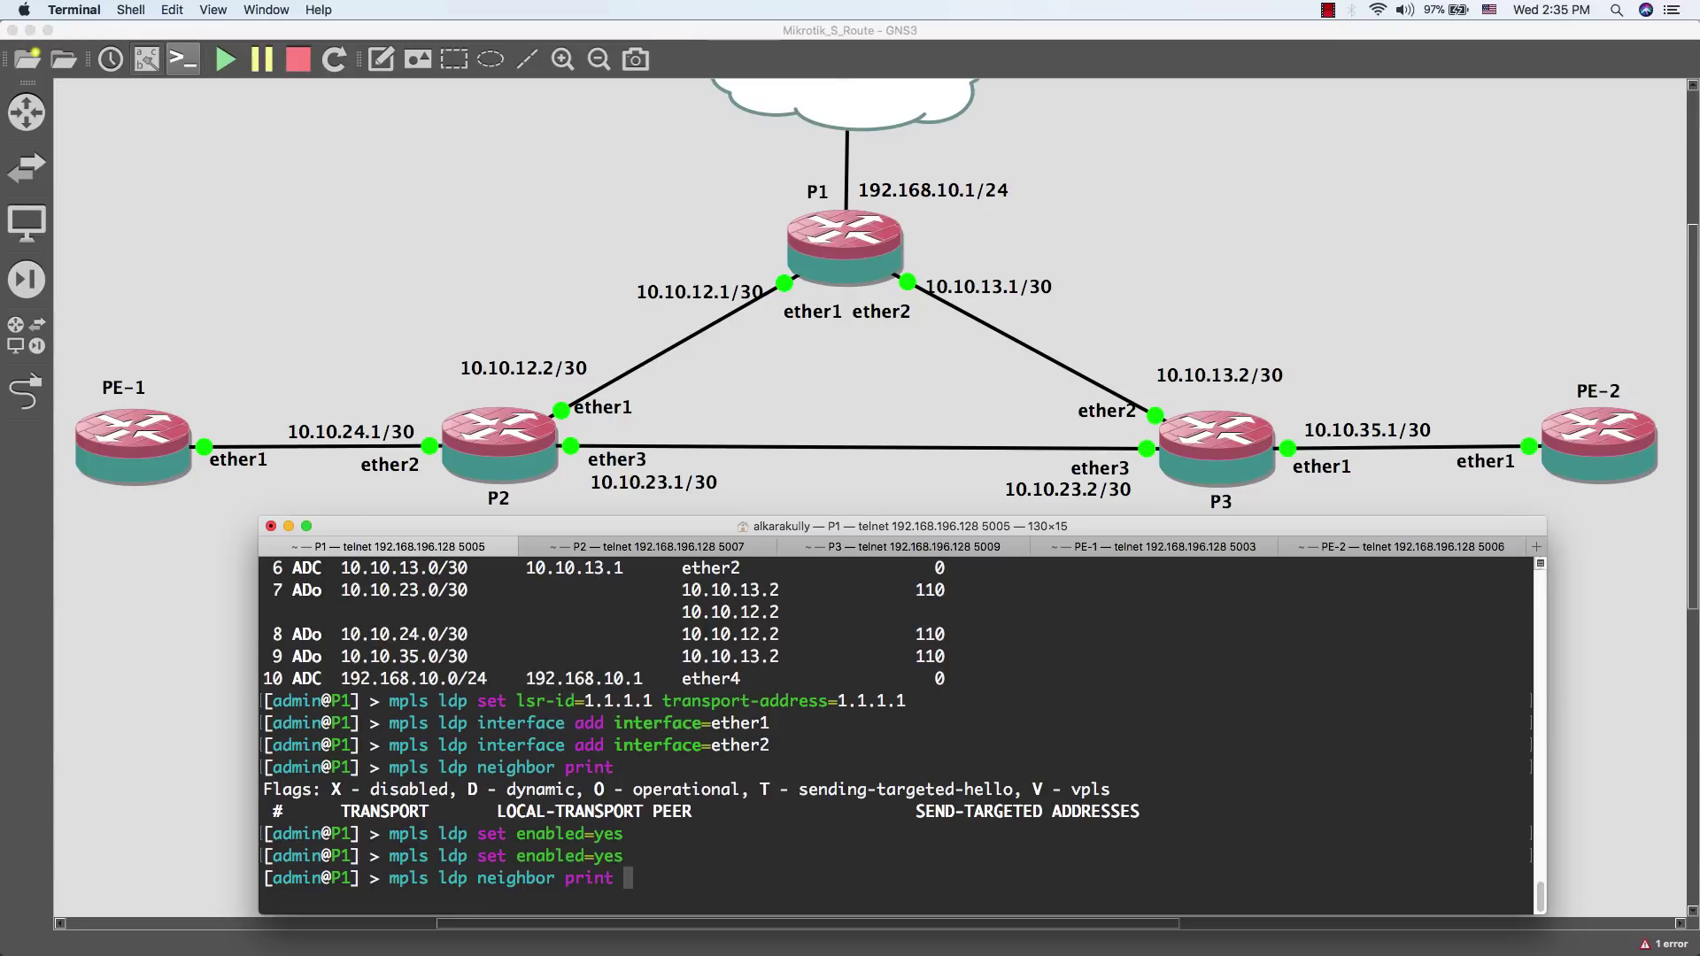
key(Return)
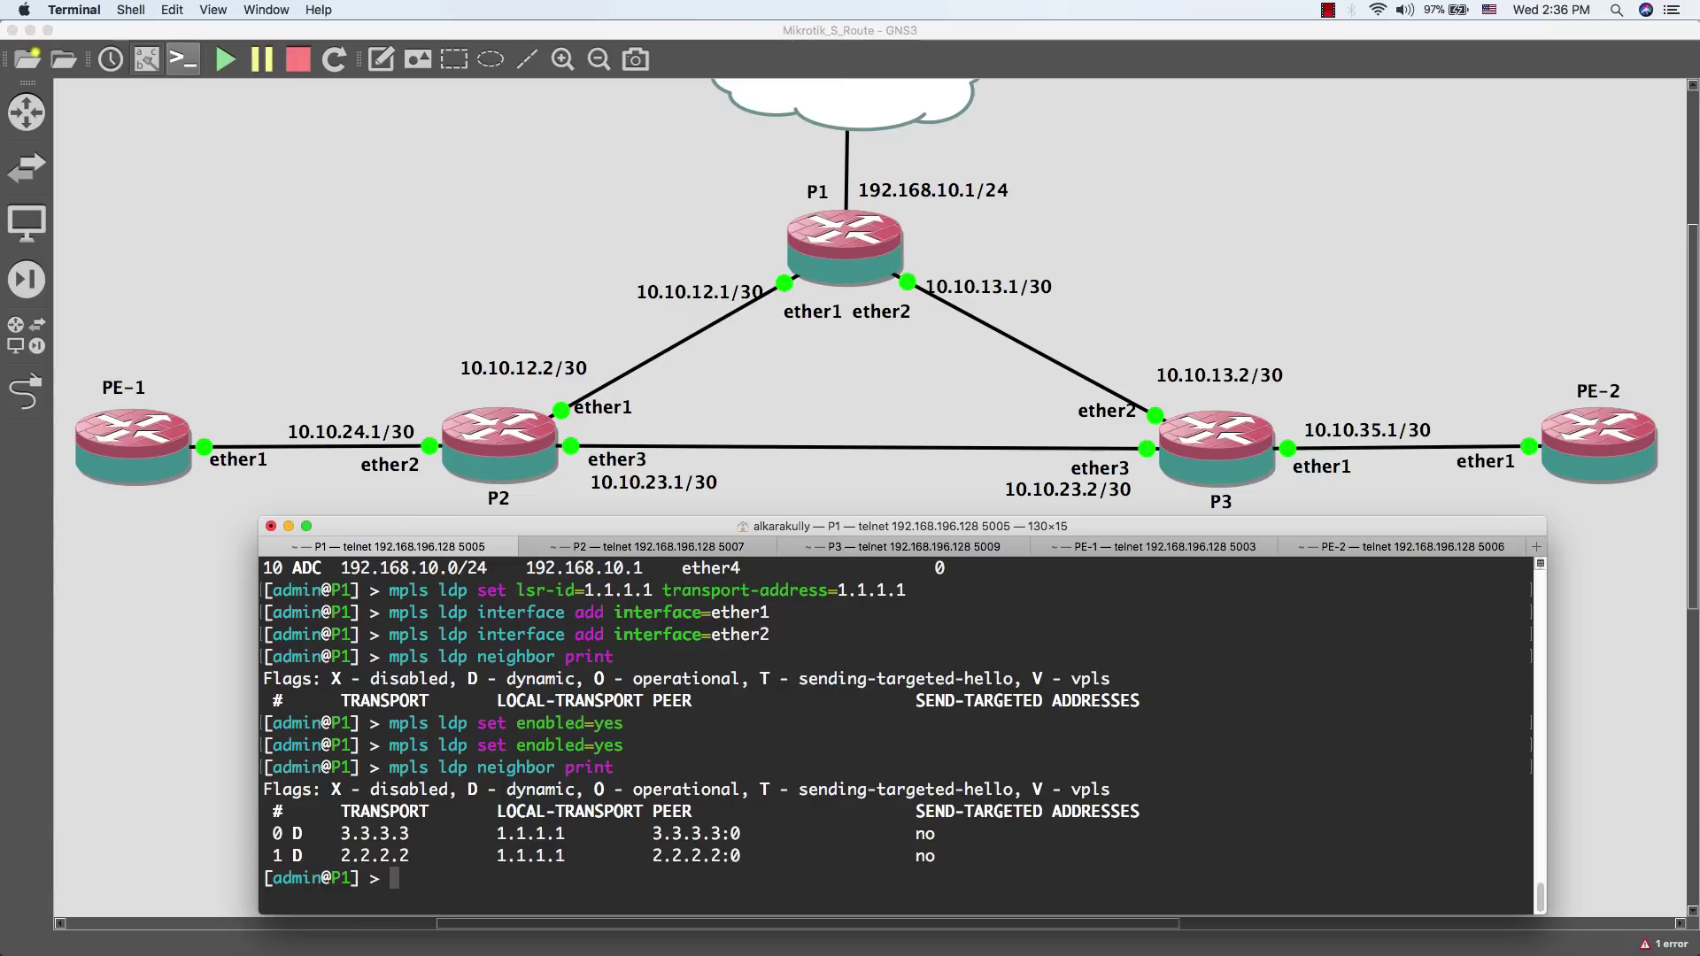
Step: Print the MPLS LDP neighbor list on router P2
click(656, 549)
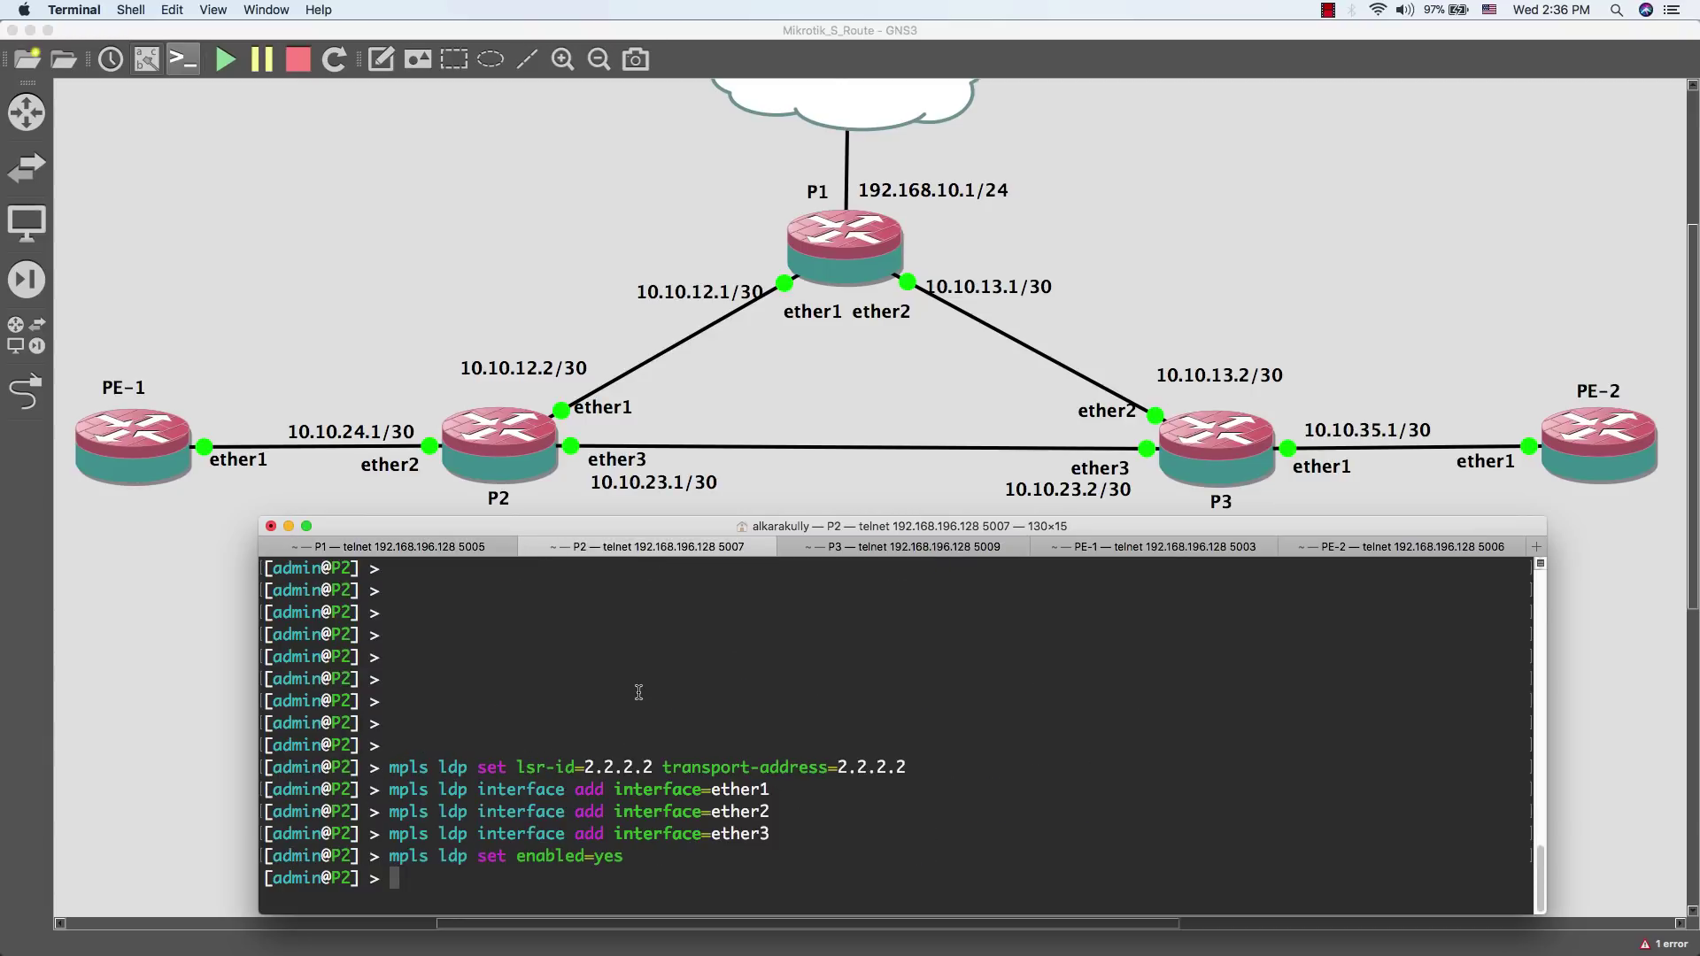
text(mpls ldp n)
key(Tab)
text(print)
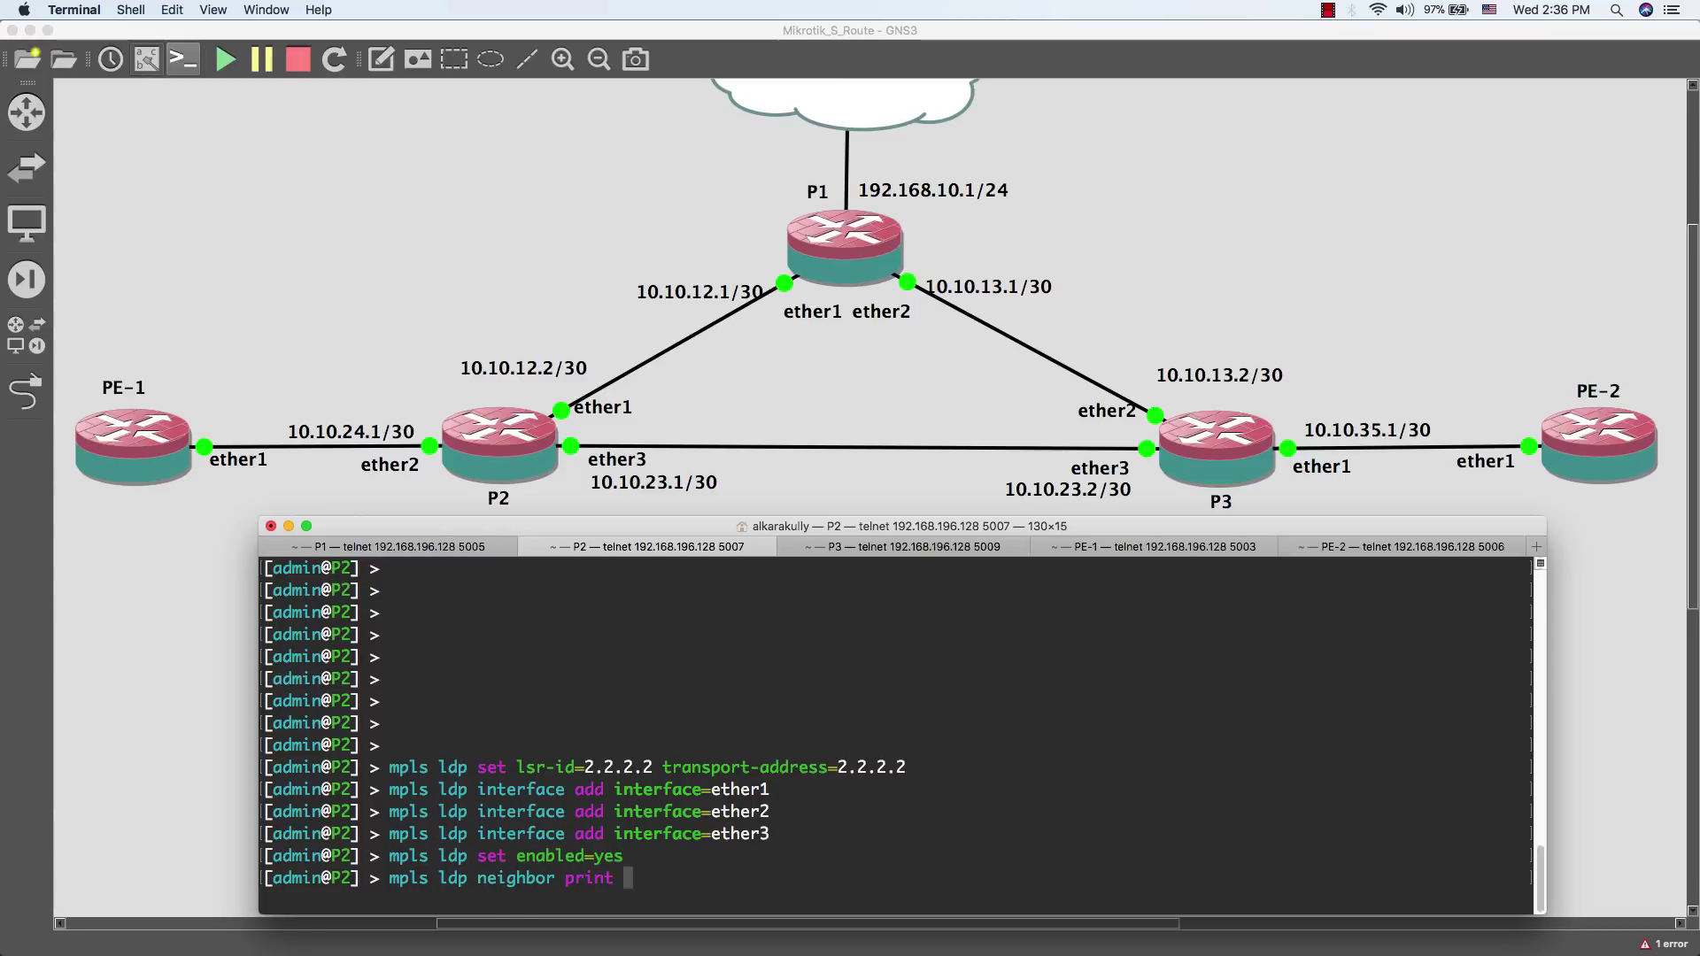
key(Return)
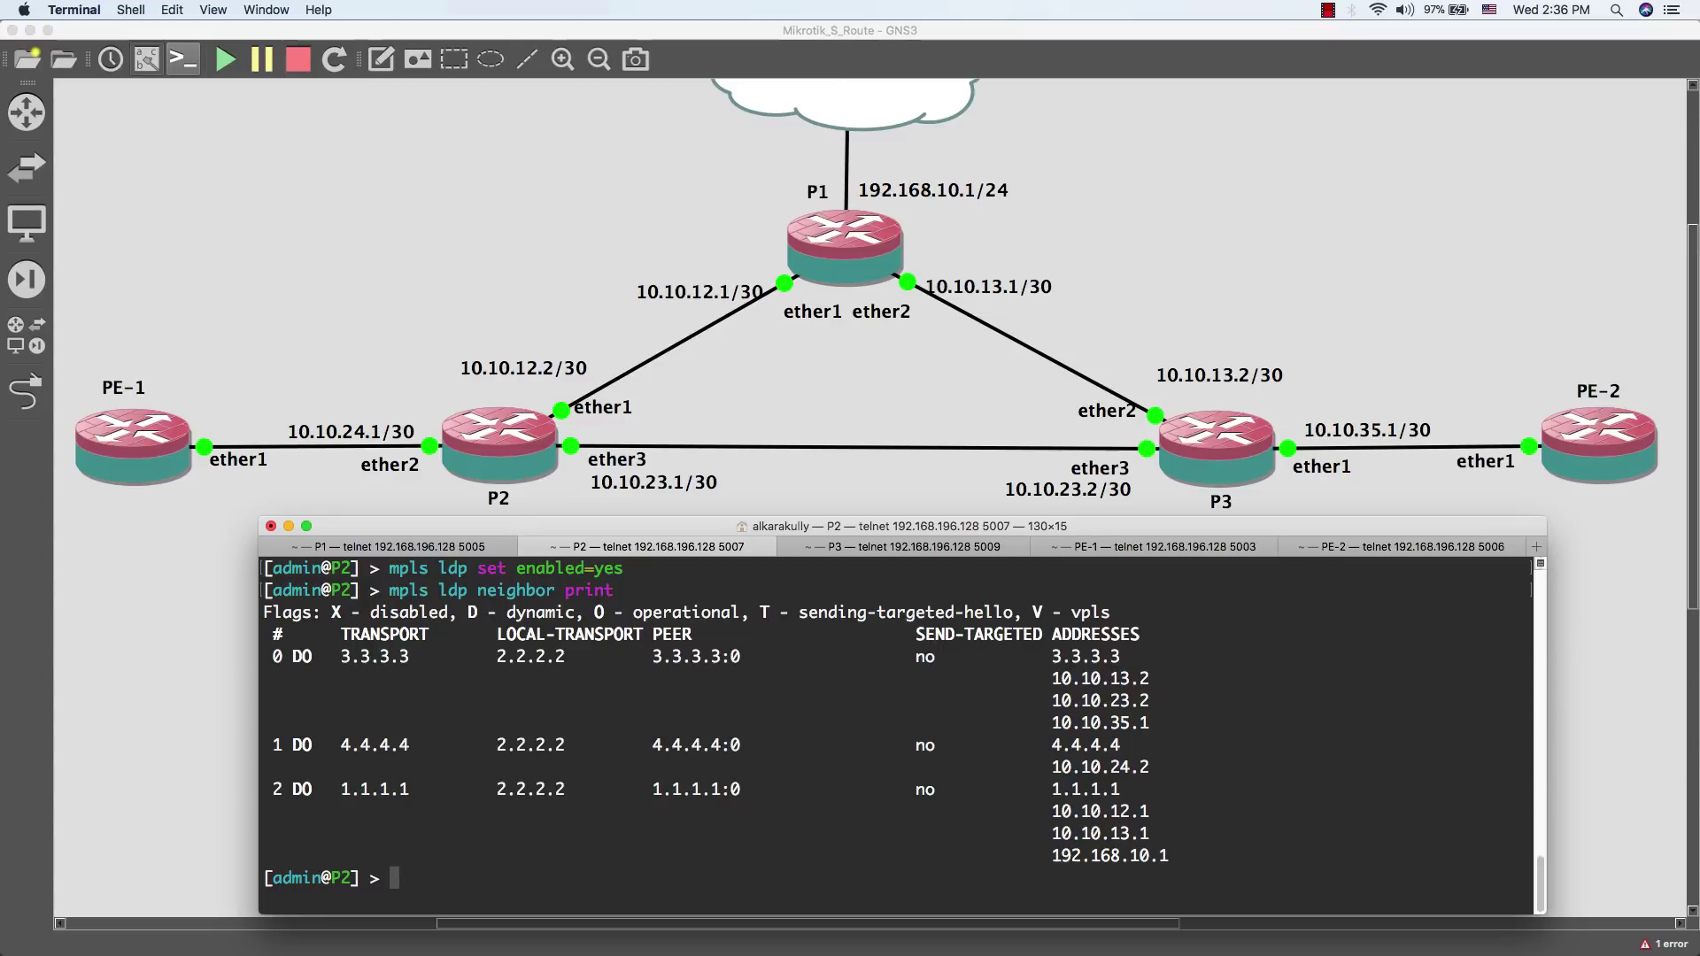
Step: Print the MPLS LDP neighbor list on router P3
click(941, 548)
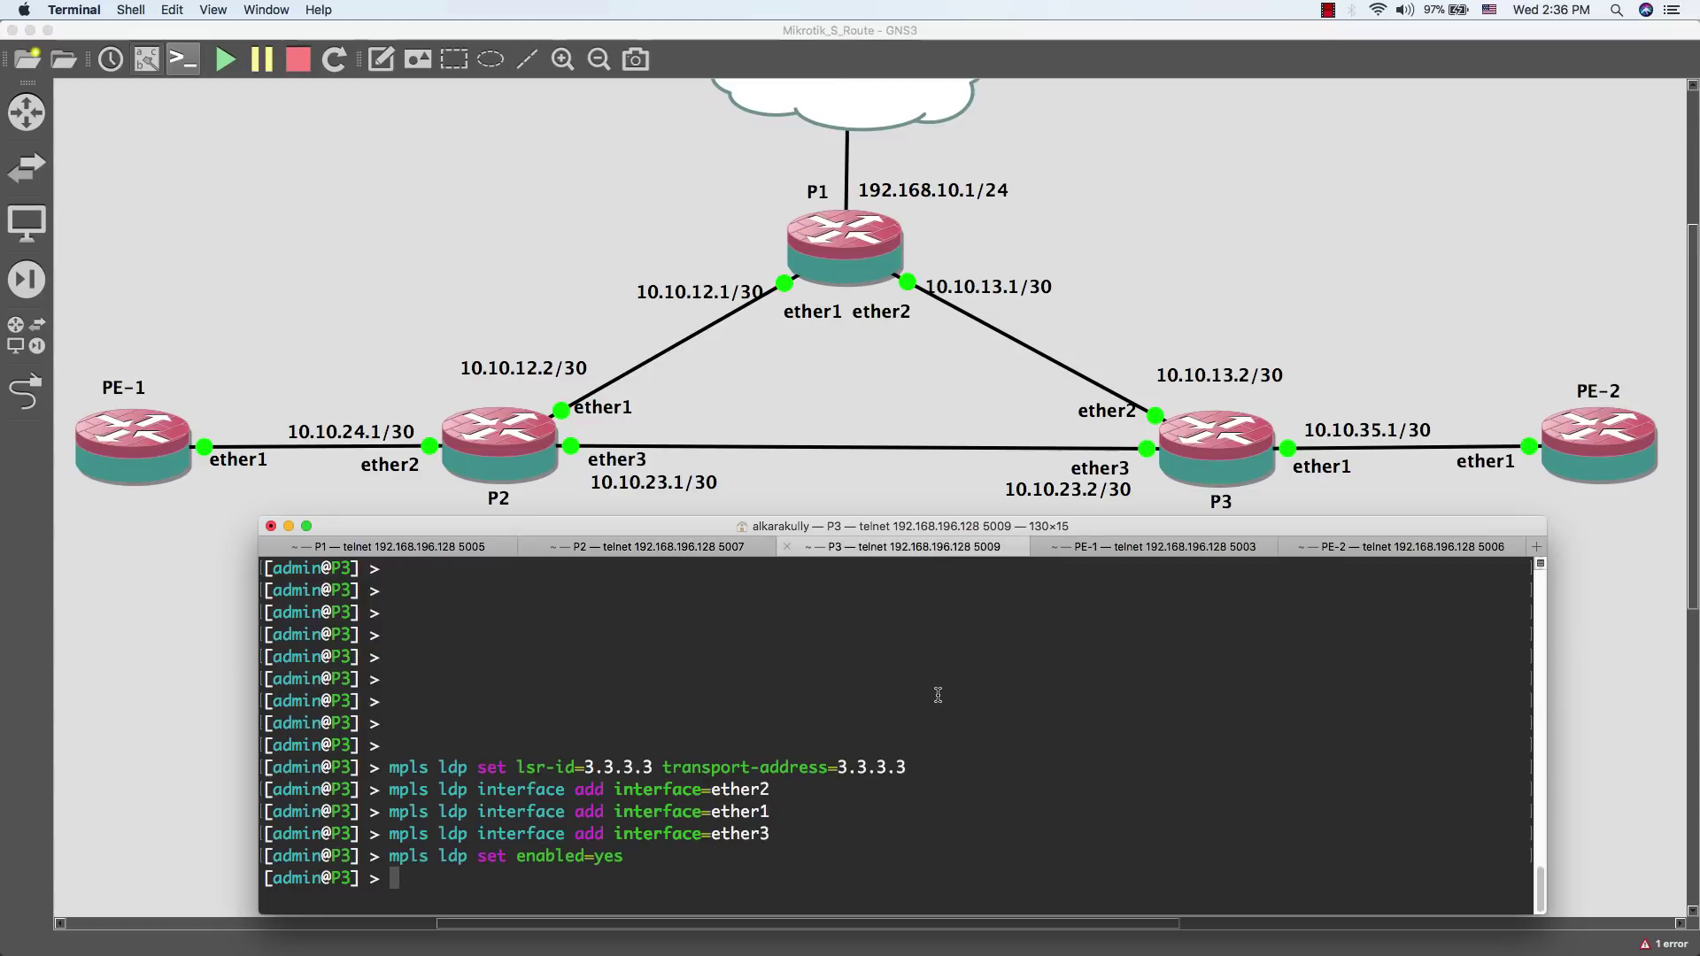
text(mpls ldp neighbor print)
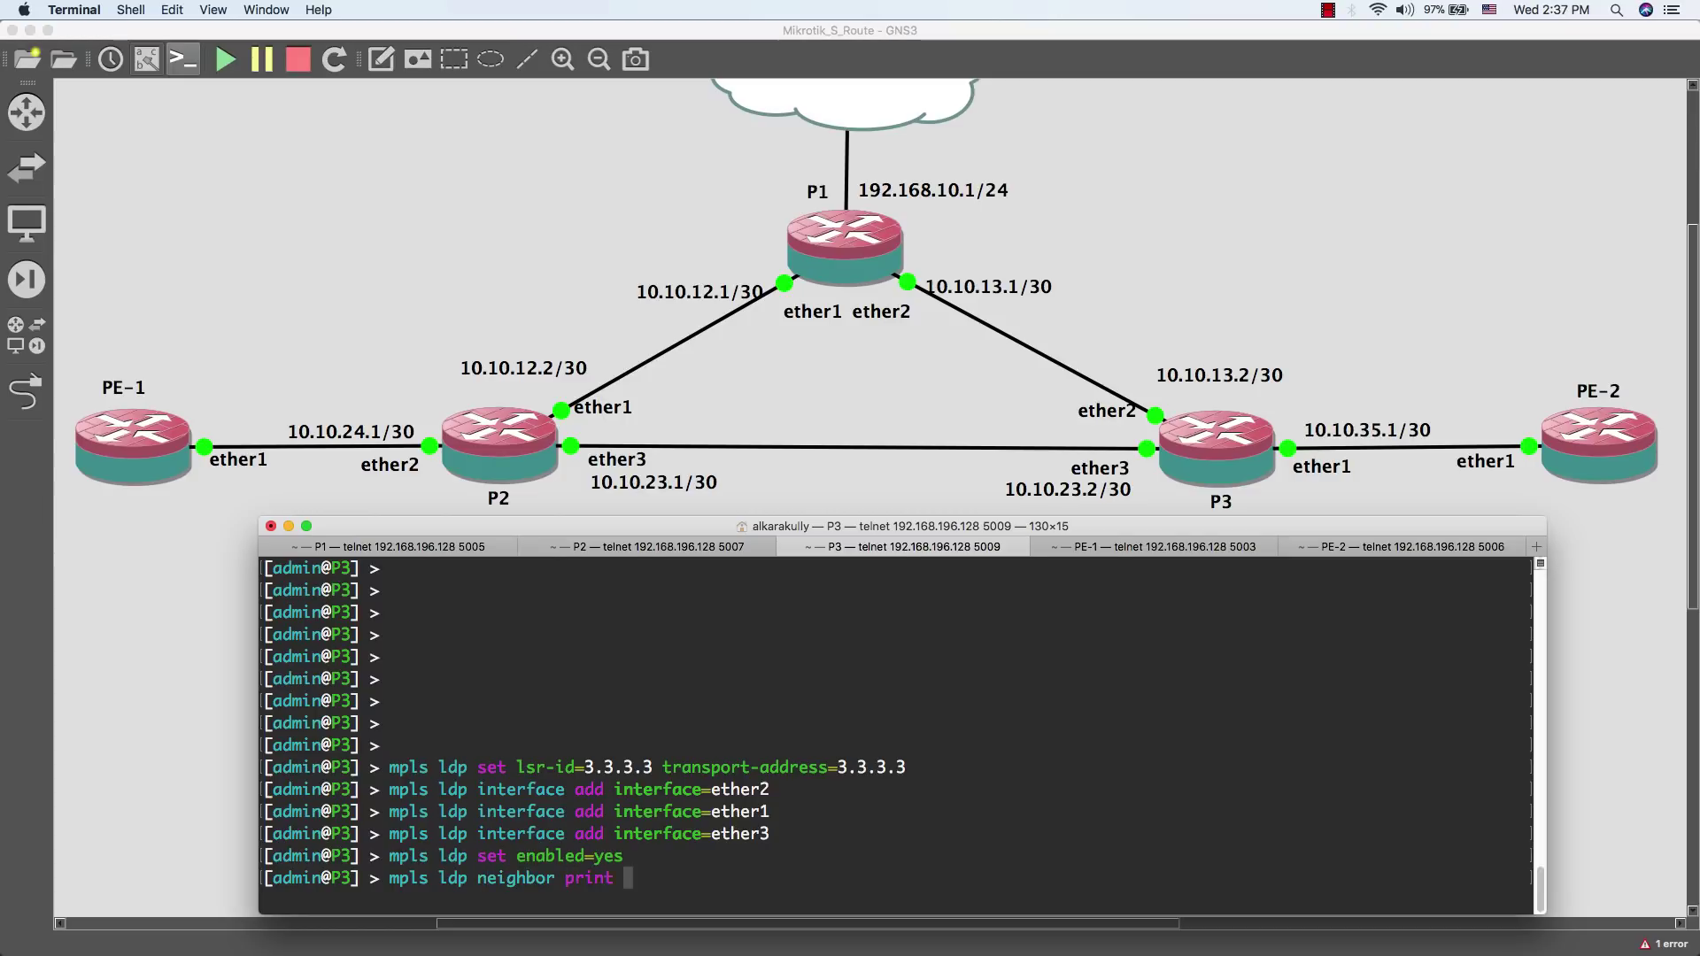
key(Return)
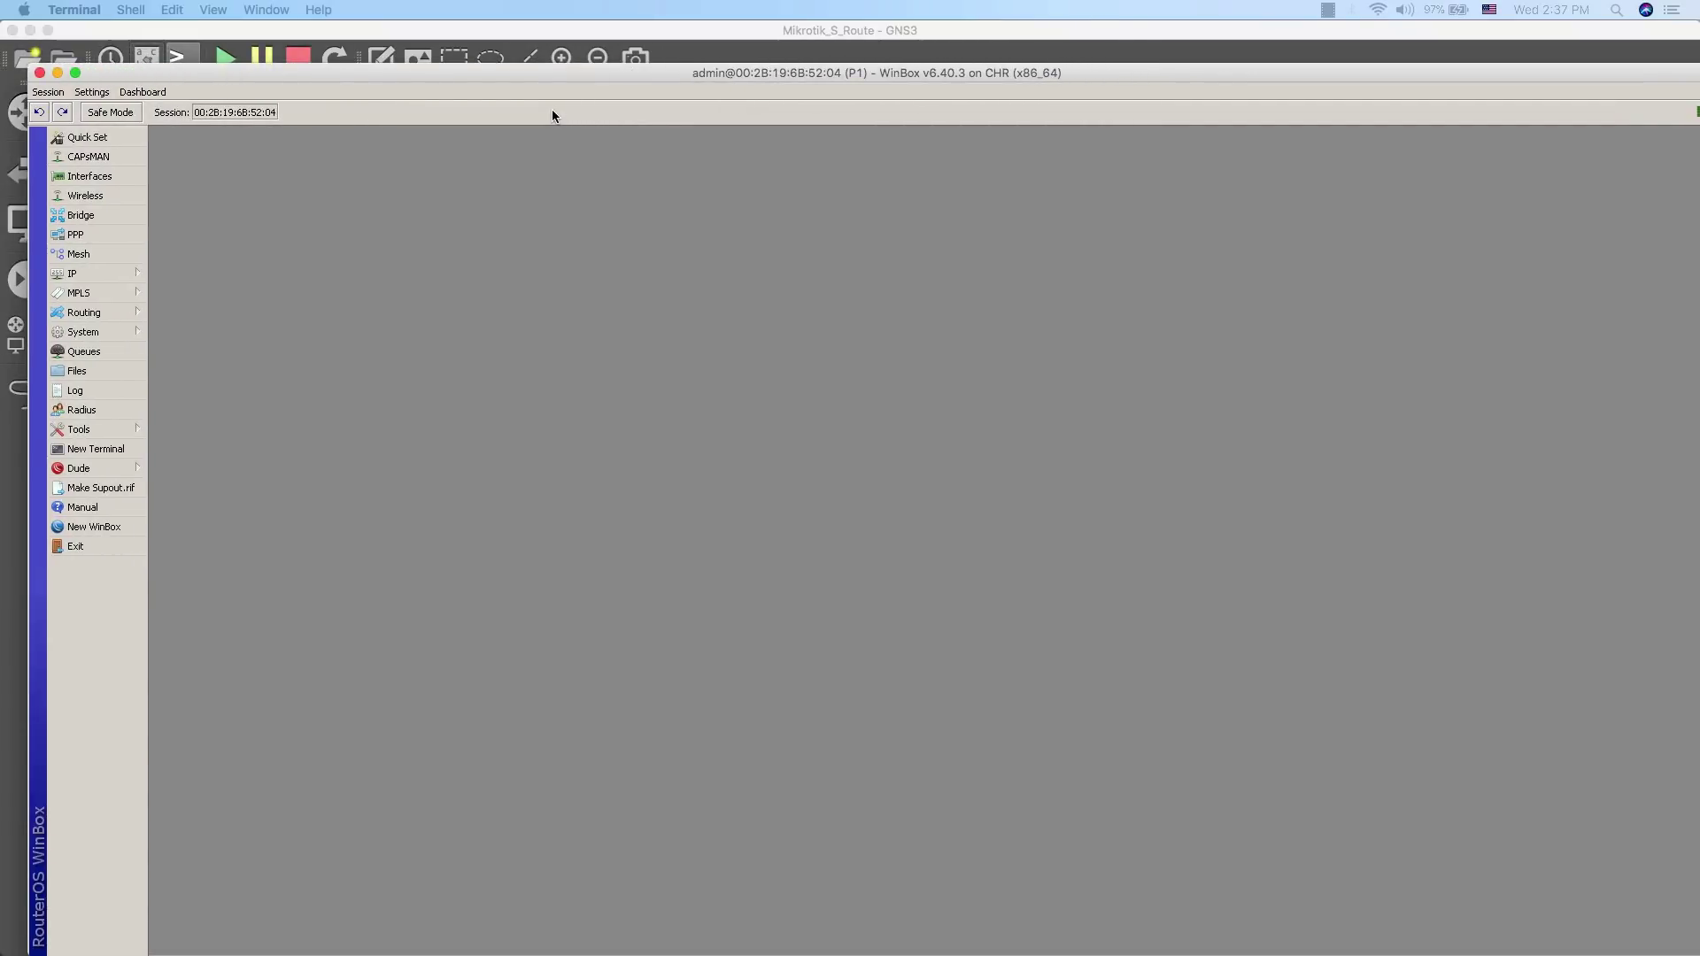
Step: Switch to the maximized WinBox session of router P1 and examine its MPLS LDP interfaces
double_click(531, 71)
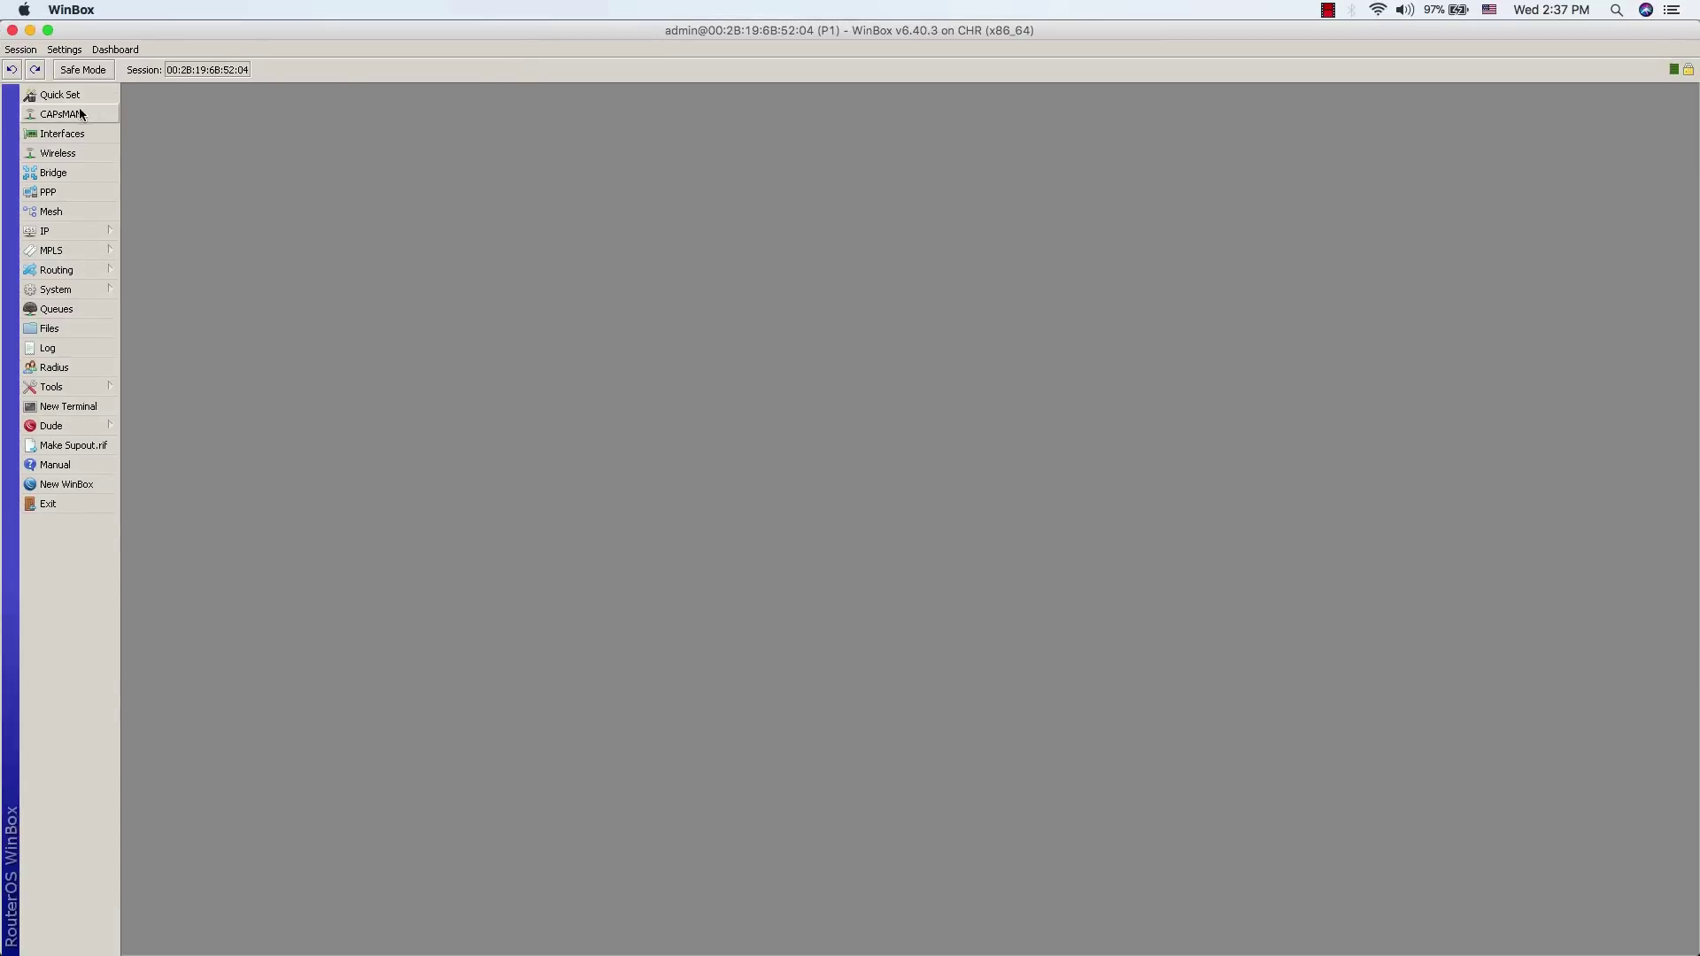
click(53, 253)
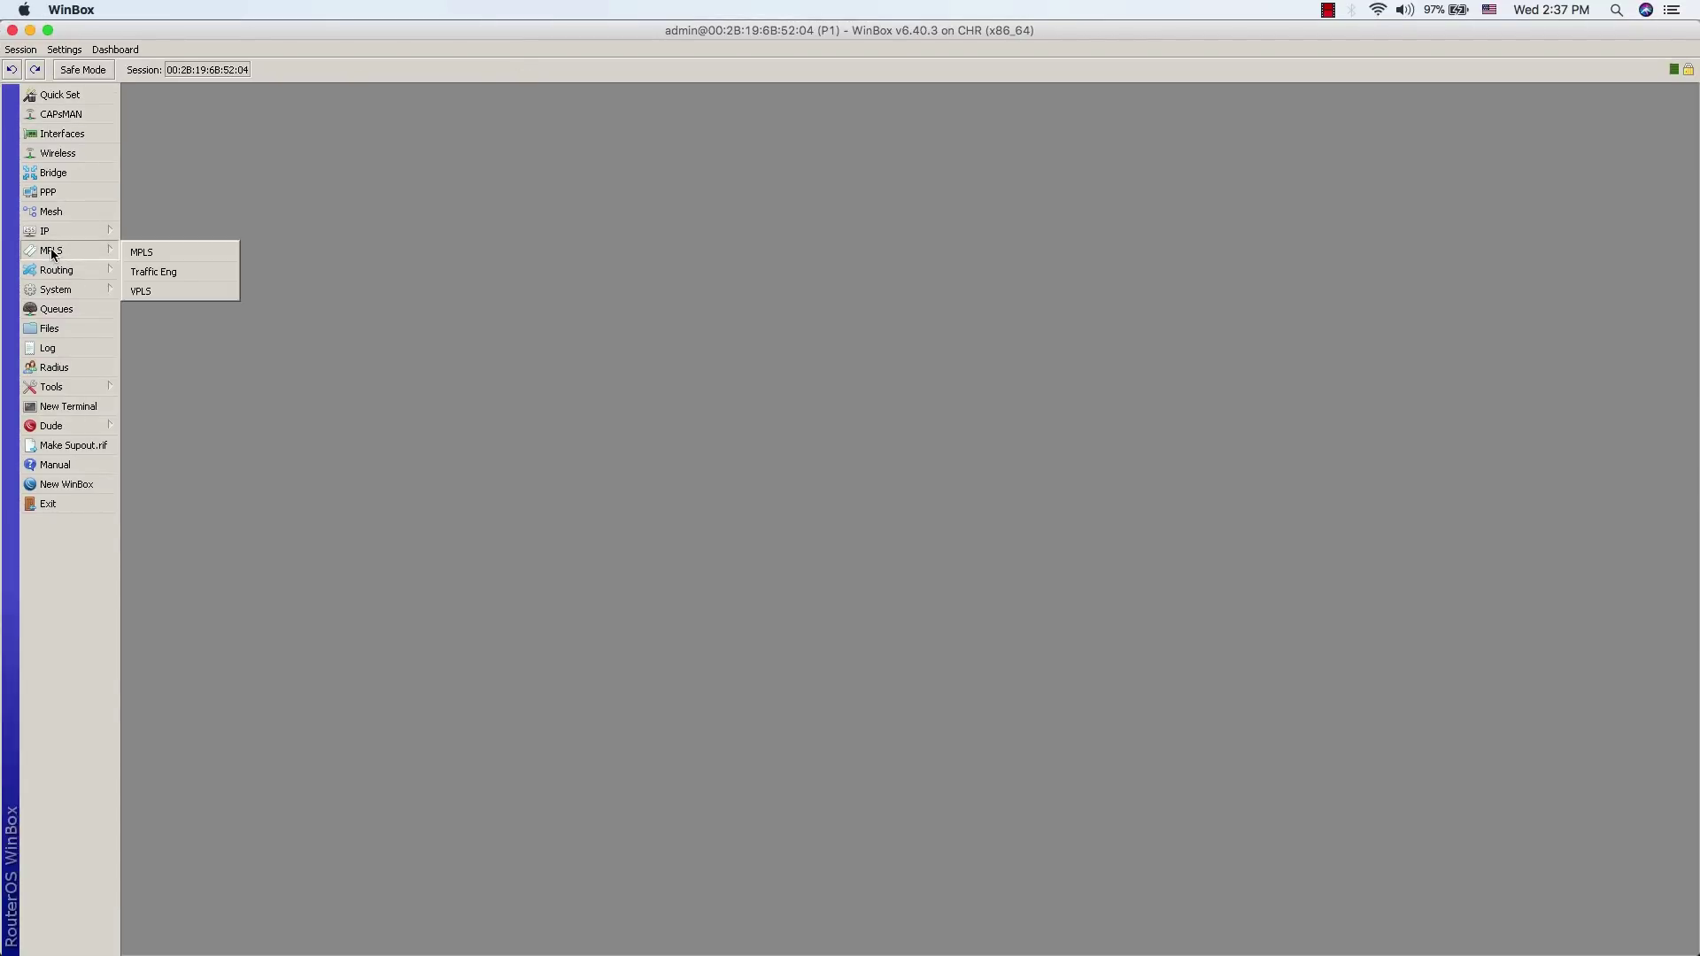
click(154, 254)
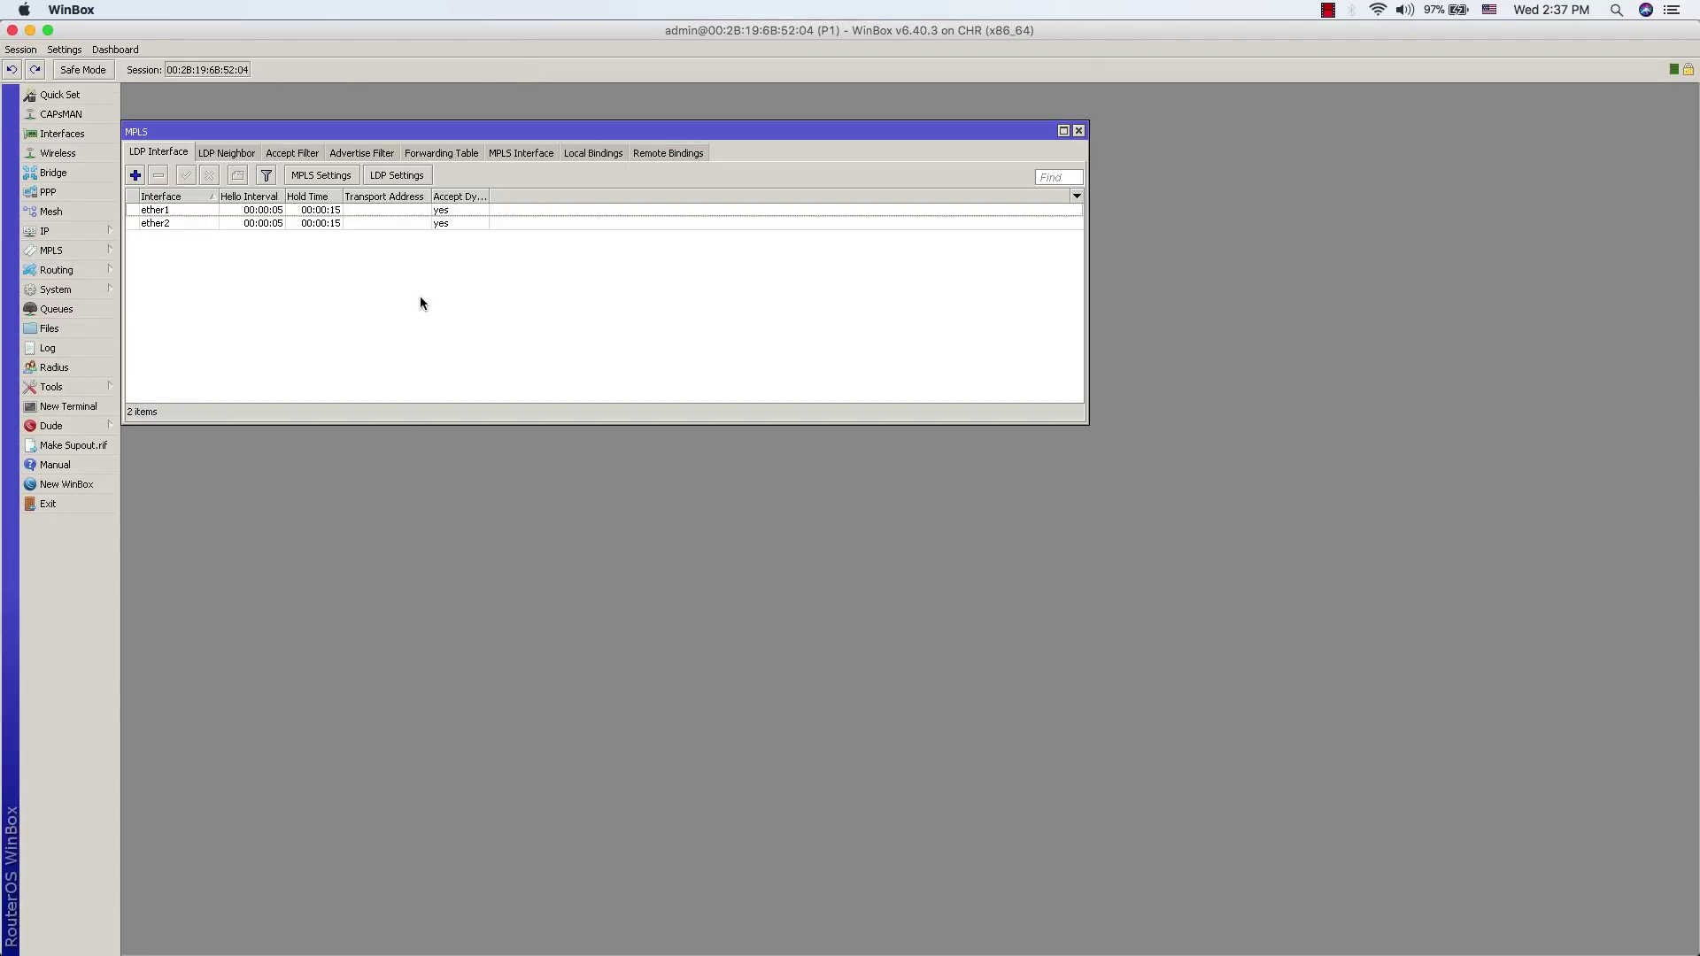
drag(259, 131, 359, 167)
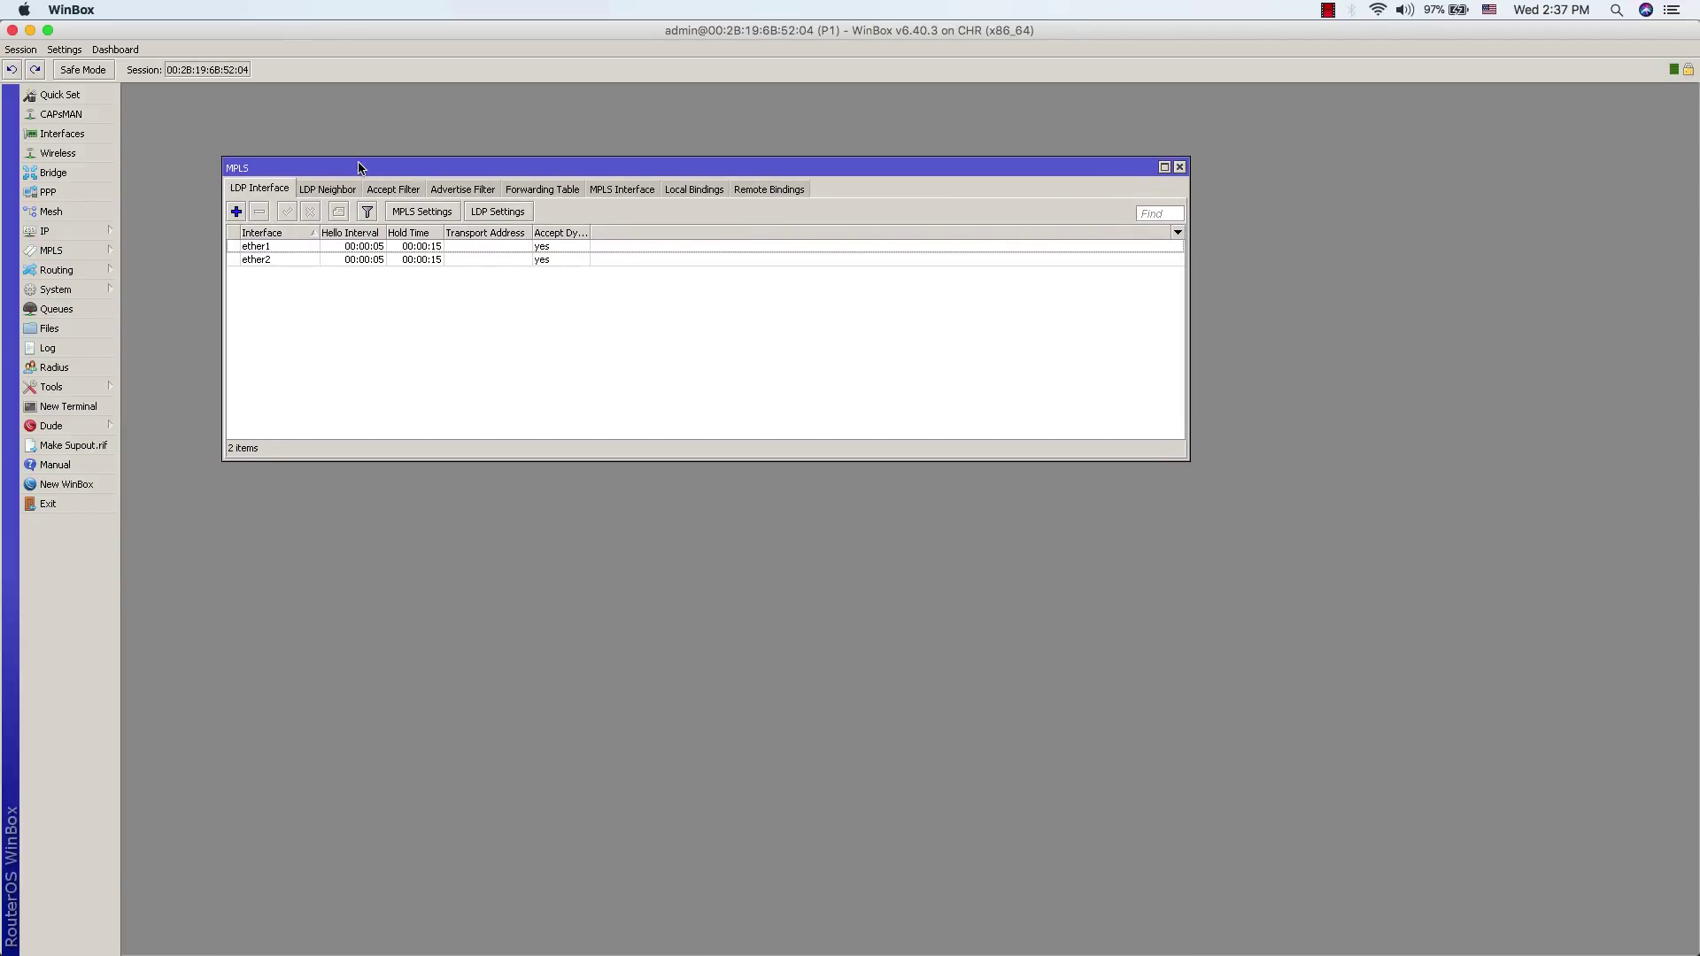
click(263, 248)
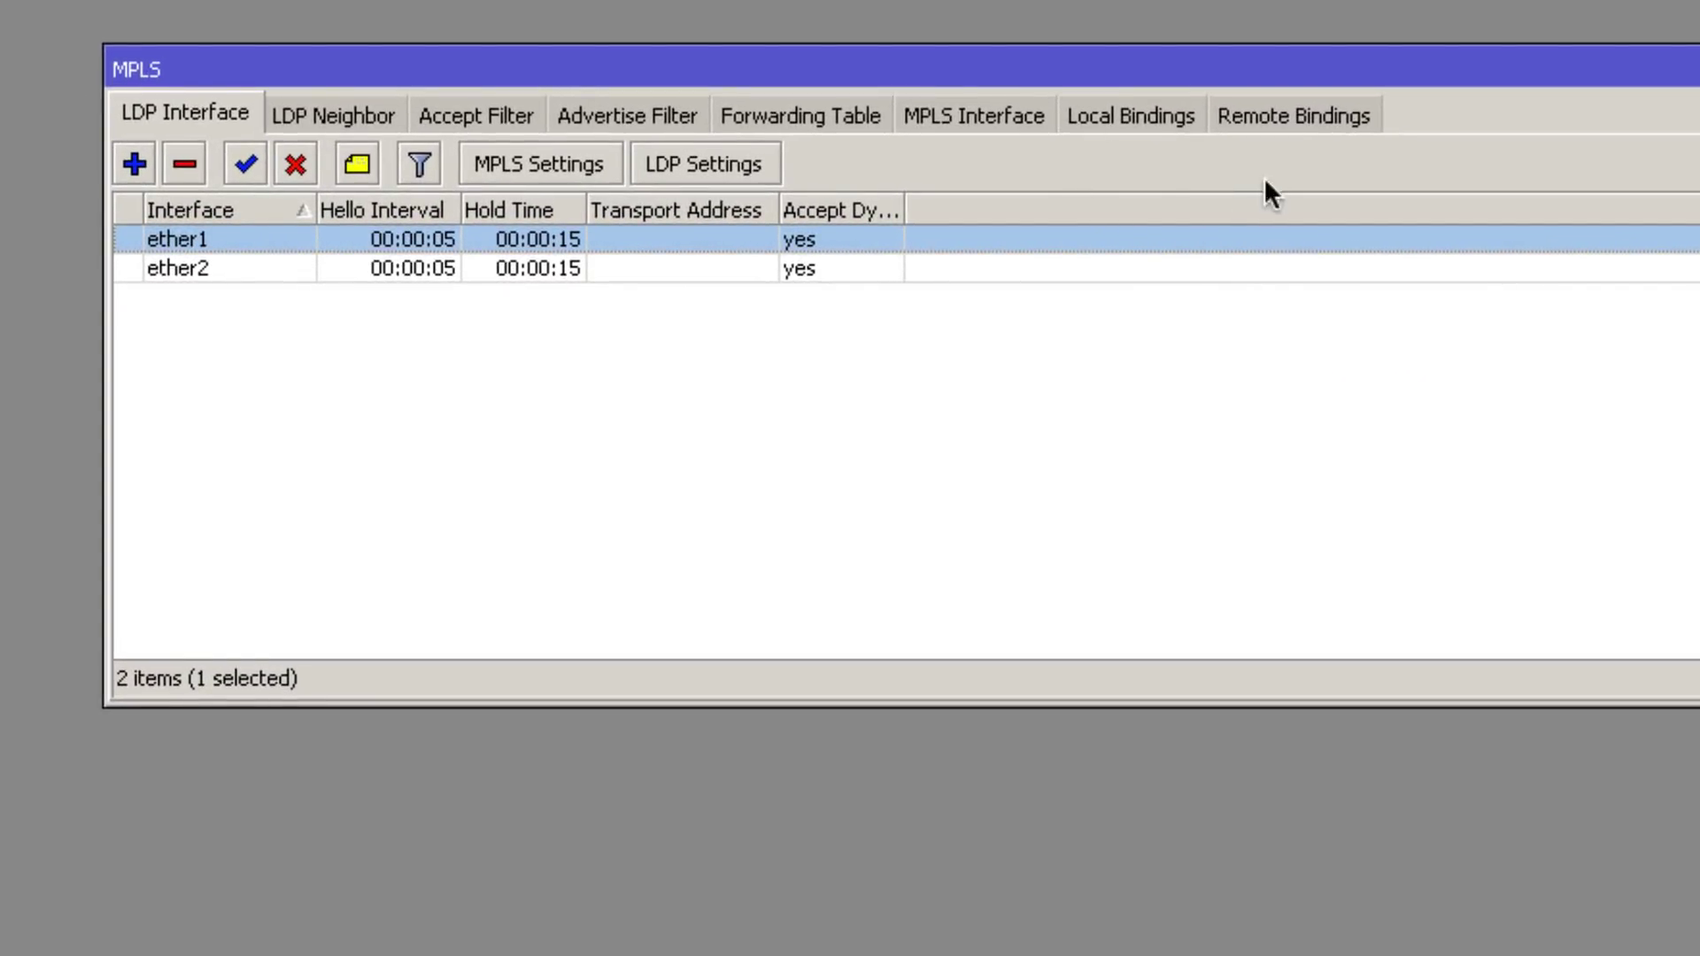
Step: Check the LSR ID and transport address in router P1's LDP settings, and close the settings
click(701, 164)
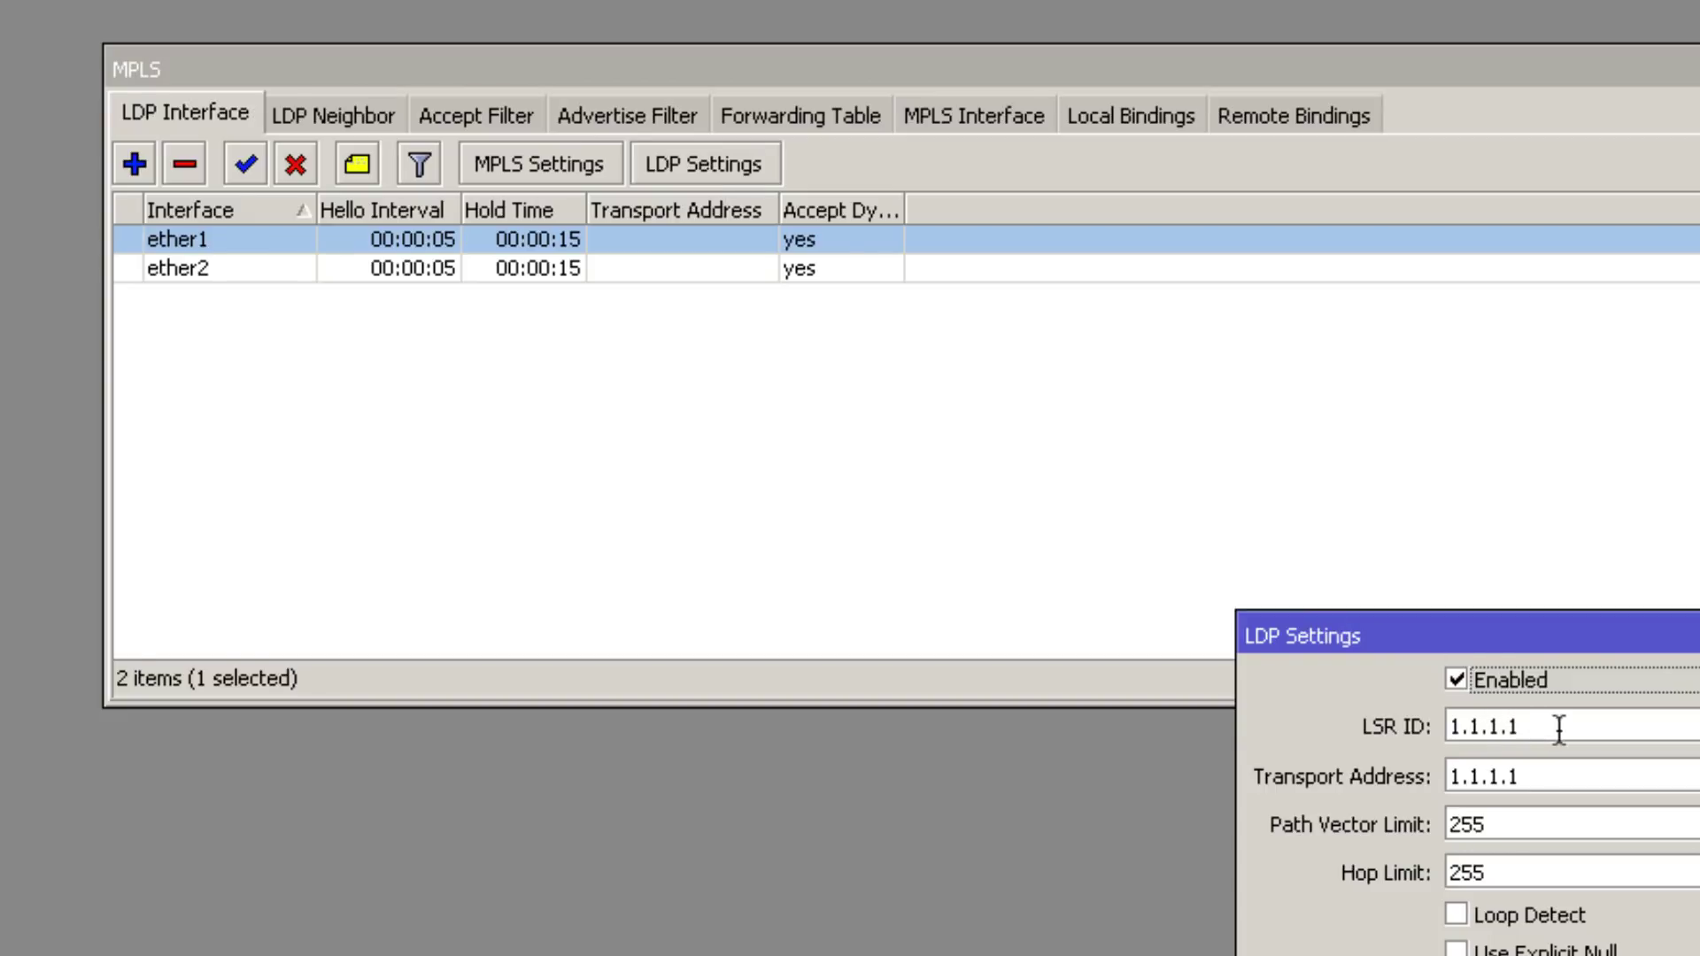
drag(1557, 728, 1429, 722)
drag(1568, 777, 1430, 776)
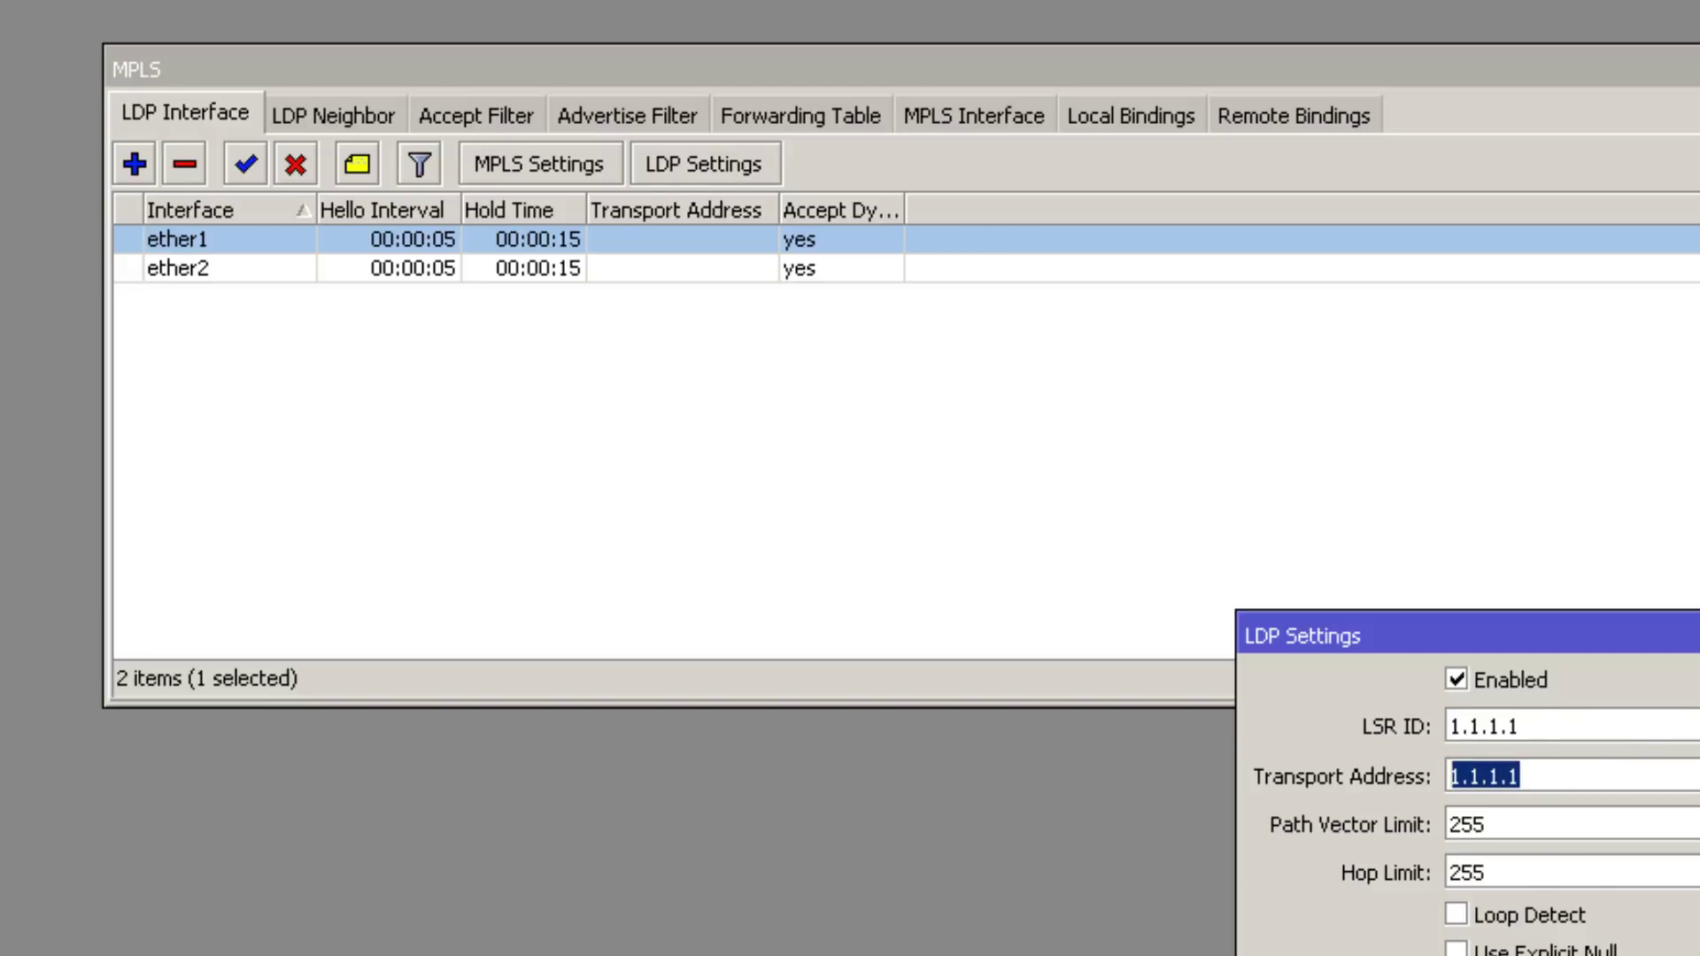
key(Return)
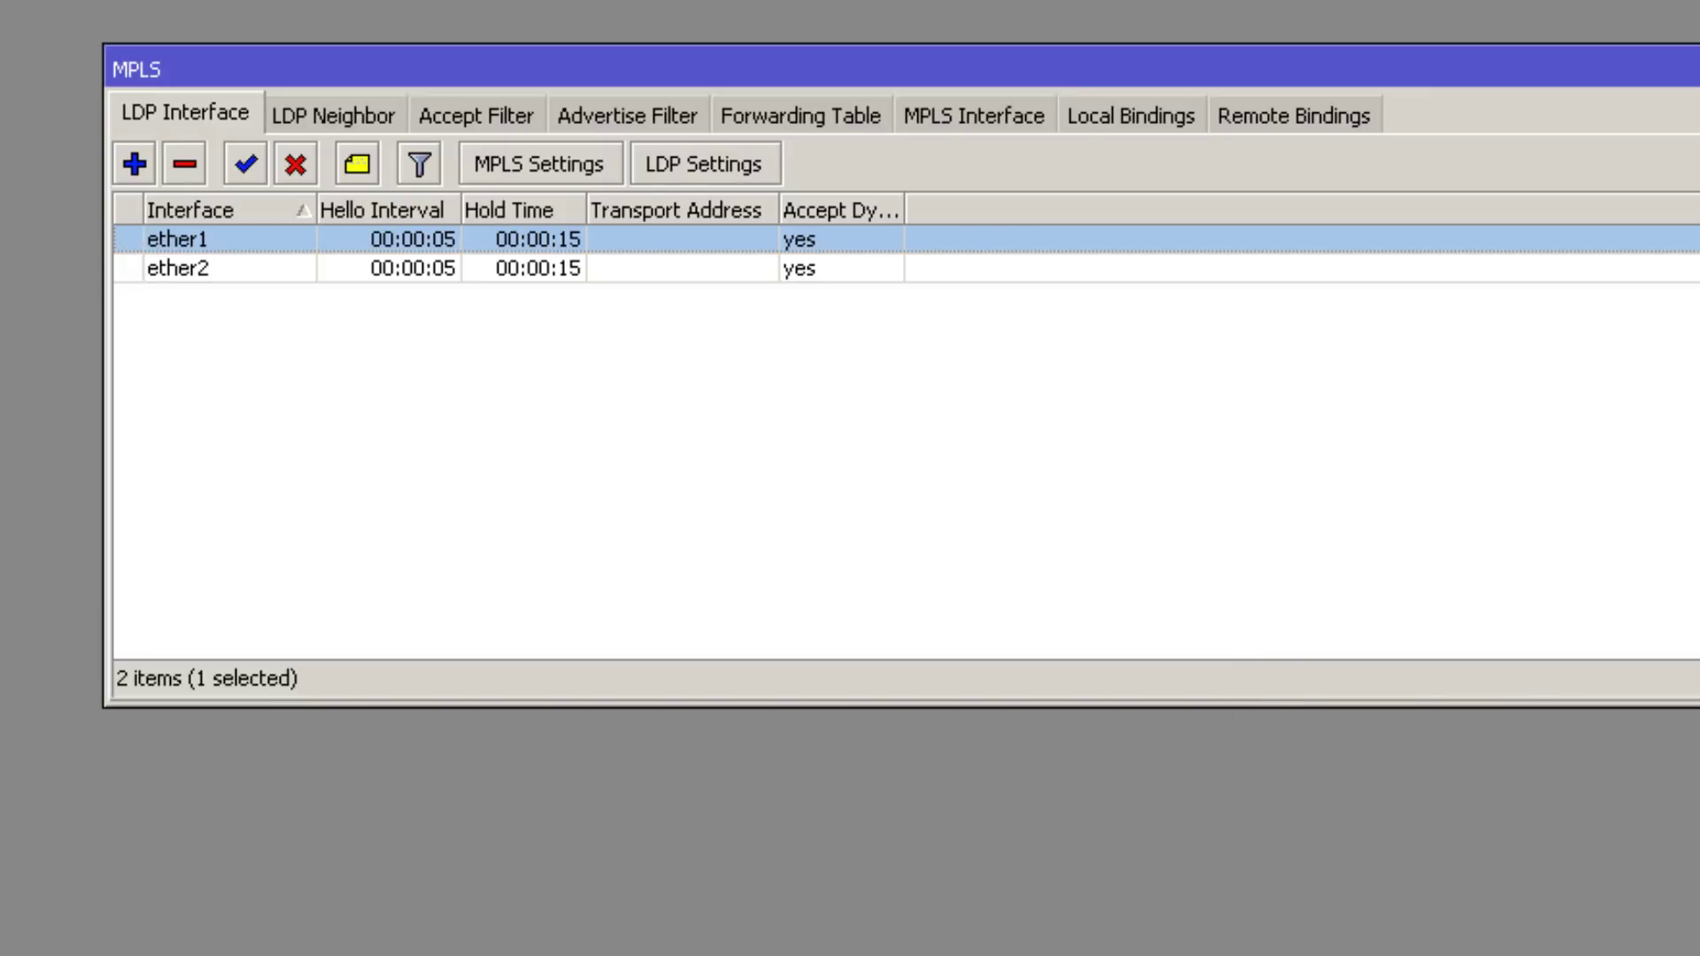
Step: Examine the 2.2.2.2 and 3.3.3.3 entries in router P1's LDP neighbor list
click(347, 114)
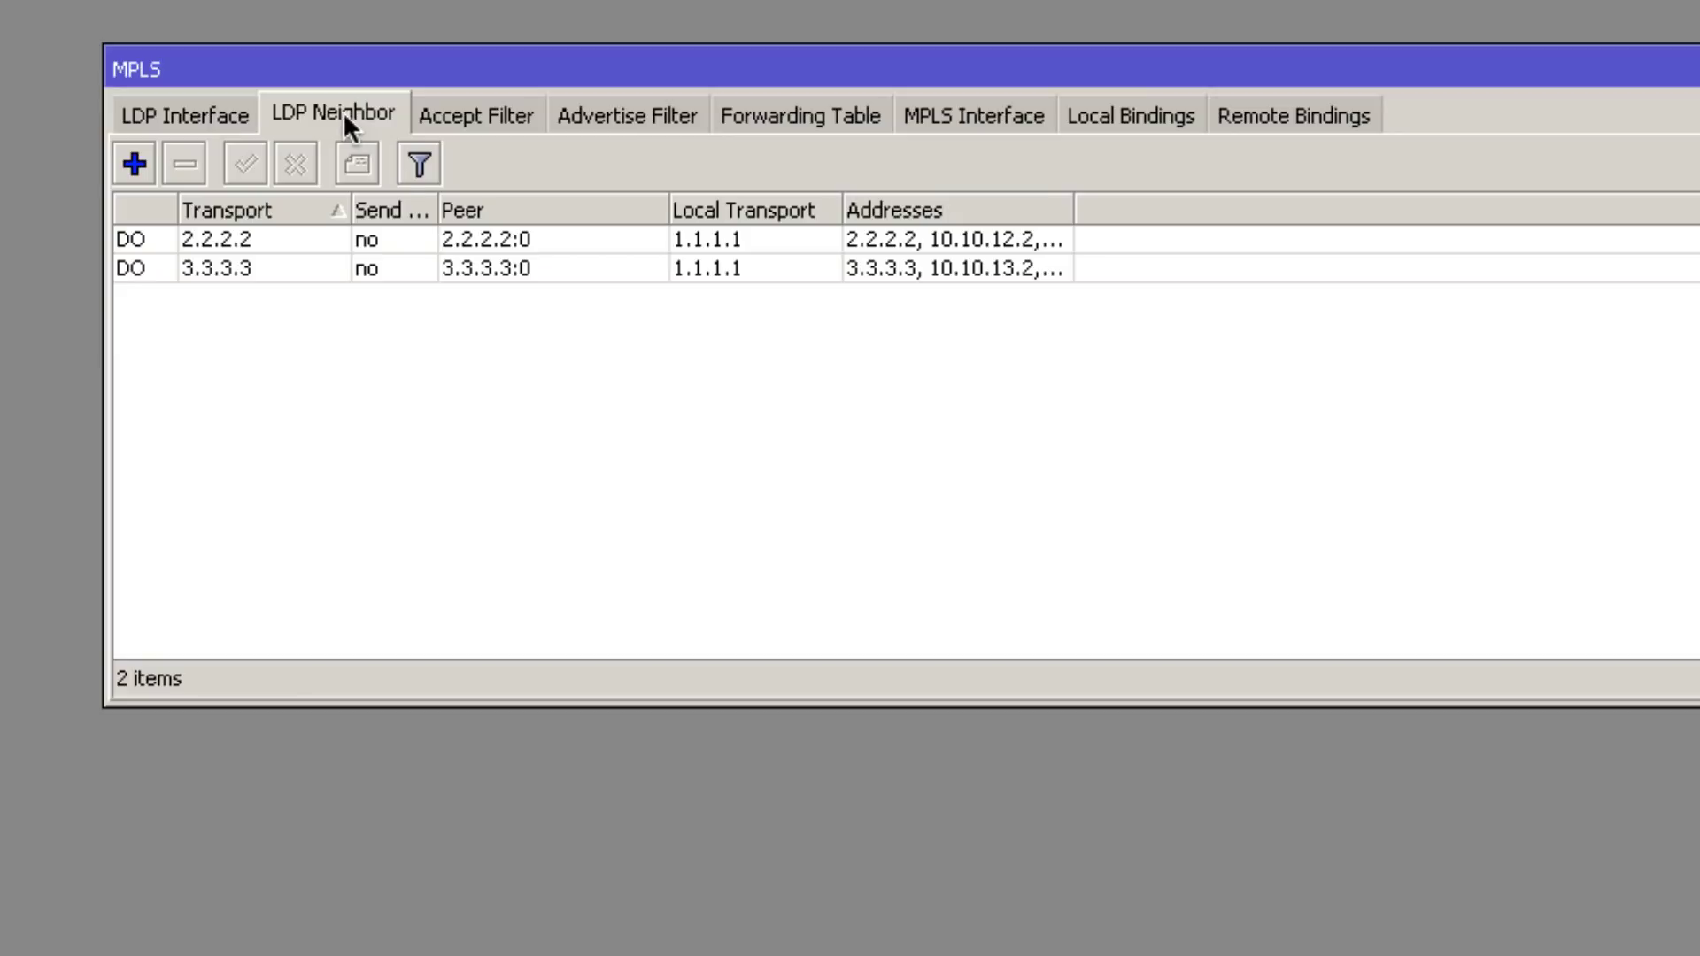
click(260, 235)
click(266, 267)
click(262, 239)
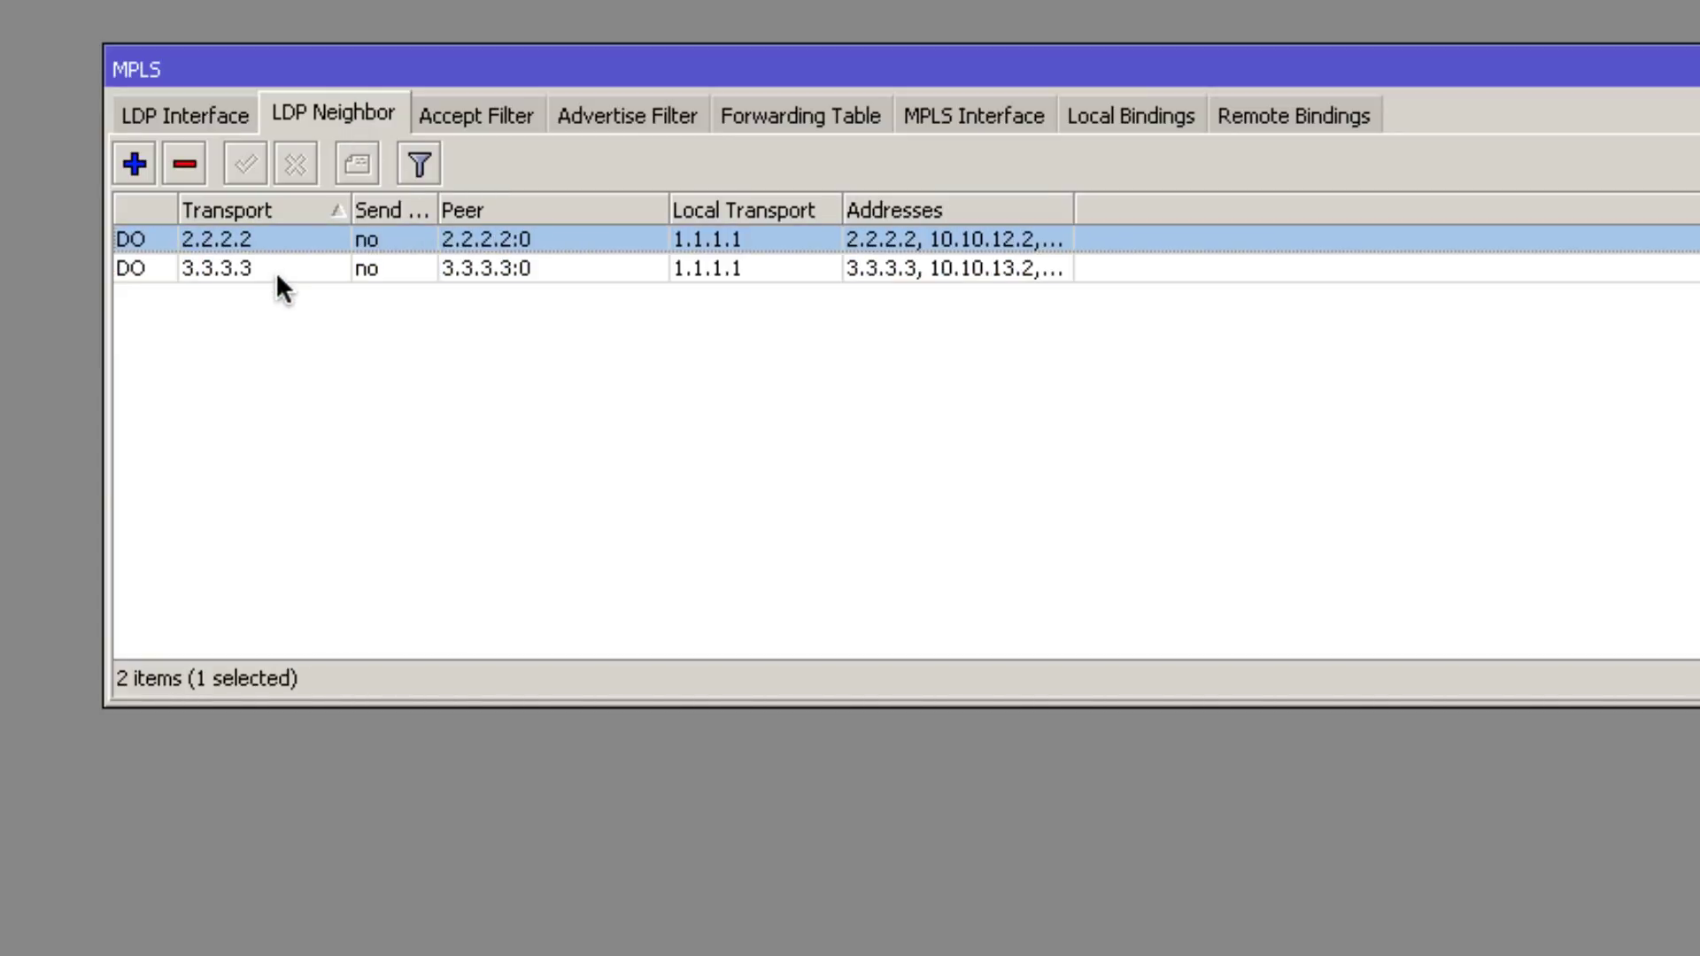
click(274, 268)
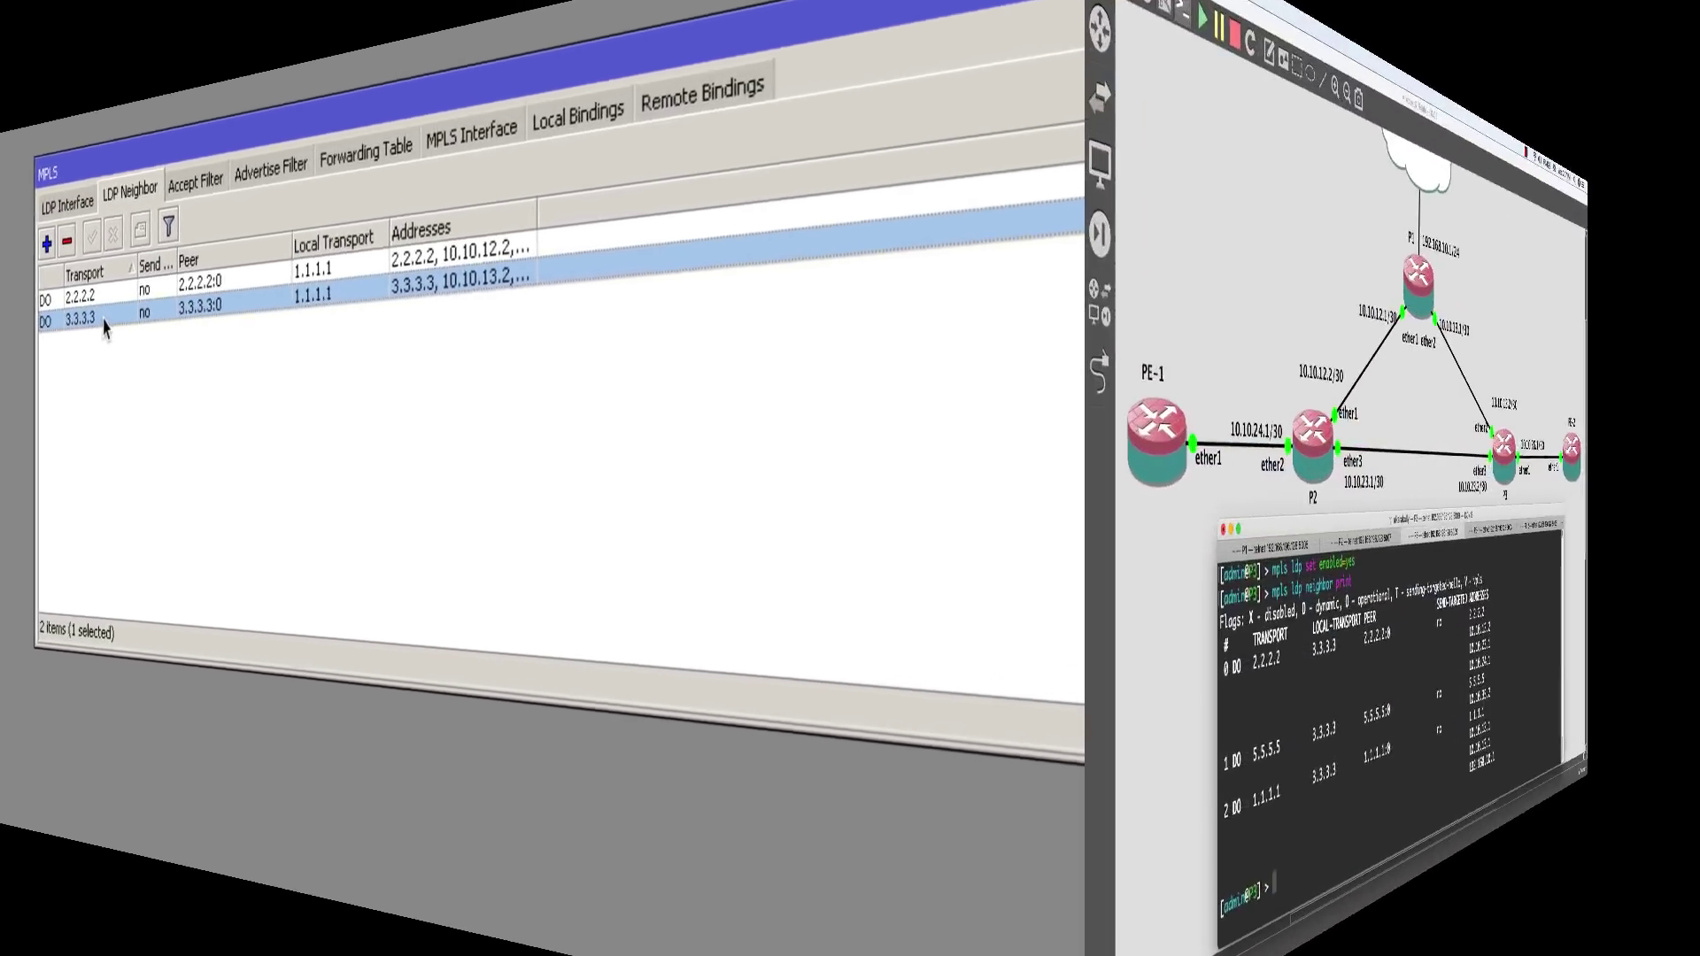